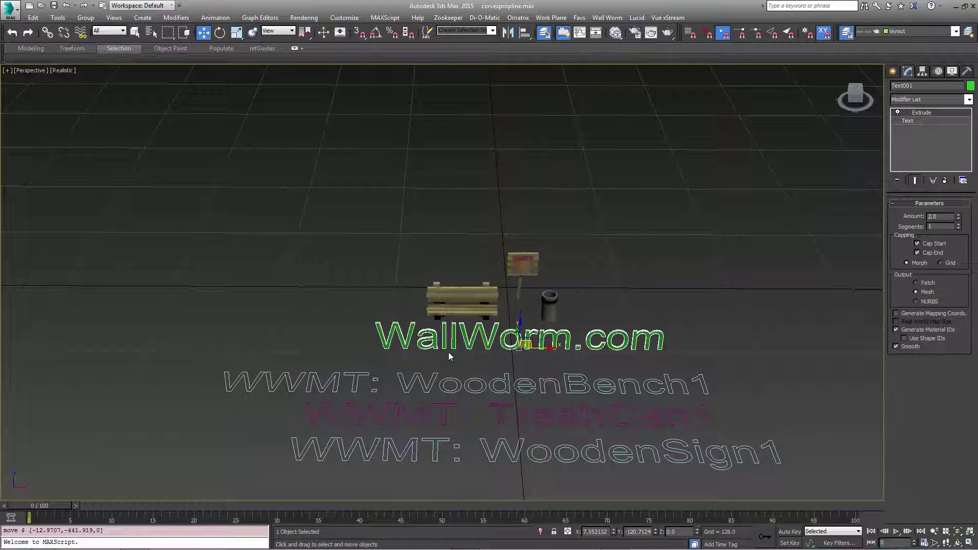
# Create a Wall Worm Corvex object on the ground grid in the open area behind the bench.
pyautogui.scroll(-2, 501, 313)
pyautogui.keyDown('alt'); pyautogui.moveTo(501, 313); pyautogui.dragTo(535, 309, button='middle'); pyautogui.keyUp('alt')
pyautogui.click(516, 329)
pyautogui.click(891, 73)
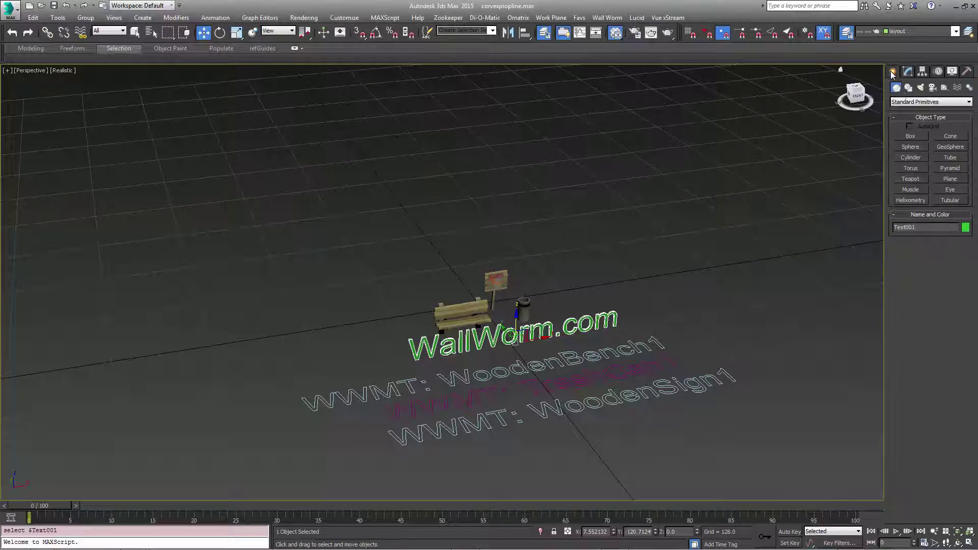
pyautogui.click(917, 102)
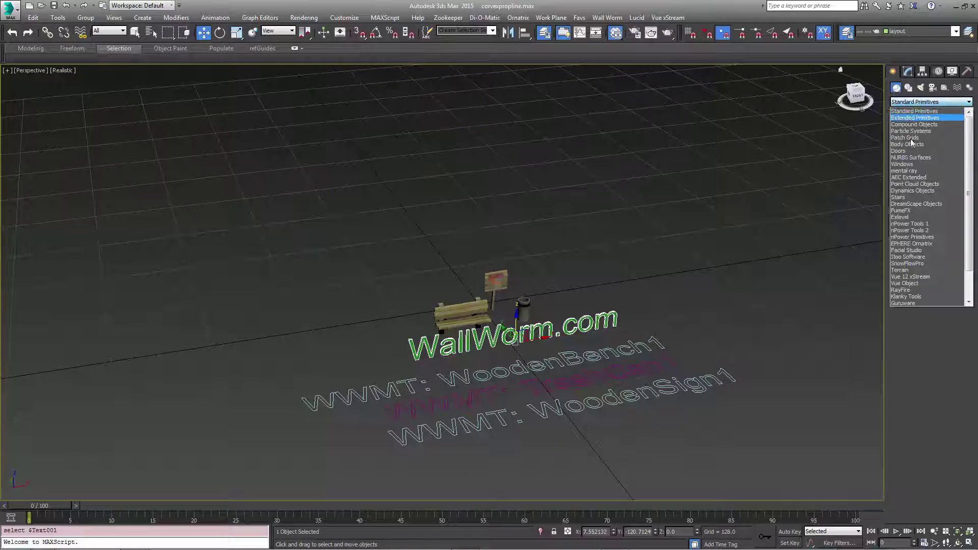
pyautogui.click(904, 303)
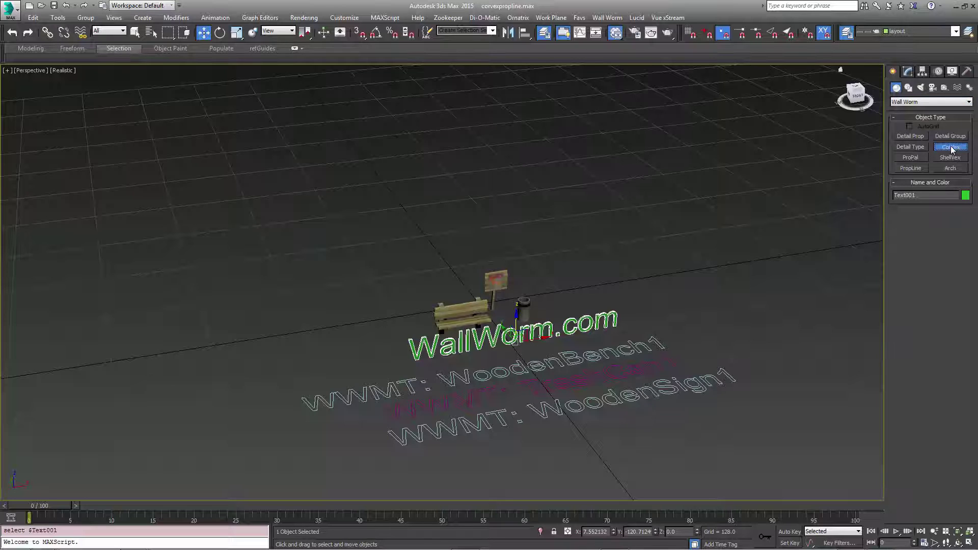
pyautogui.click(951, 147)
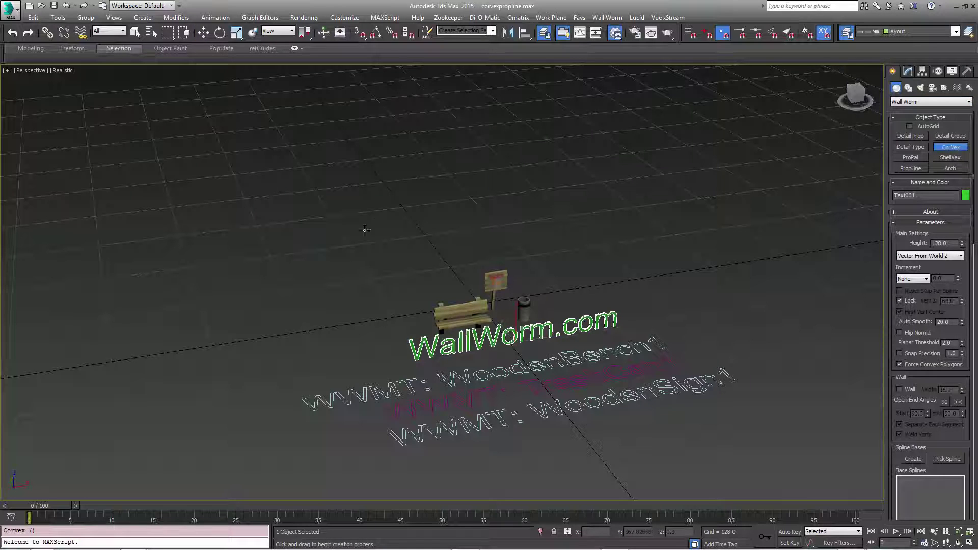
pyautogui.click(349, 246)
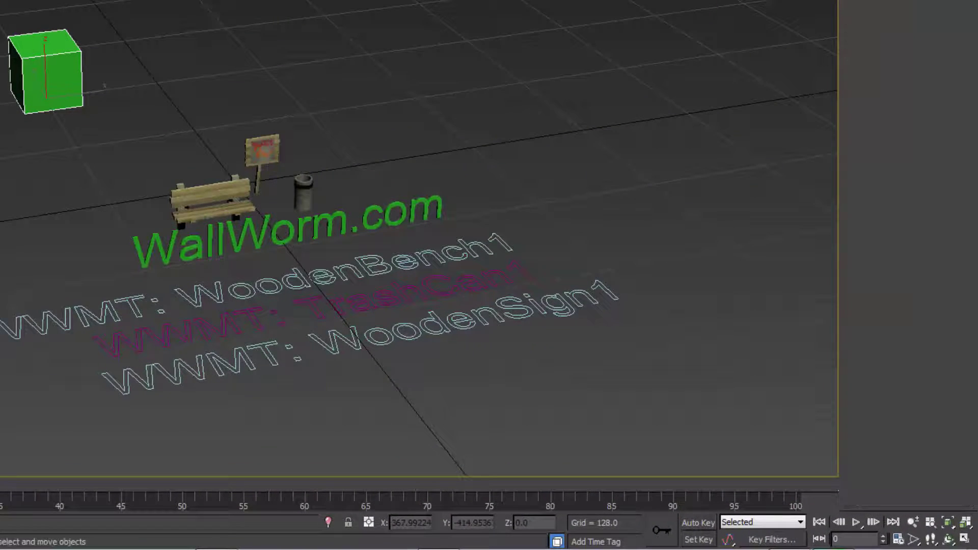
# Enable the Wall option on the Corvex and set its wall width to 96.
pyautogui.click(860, 299)
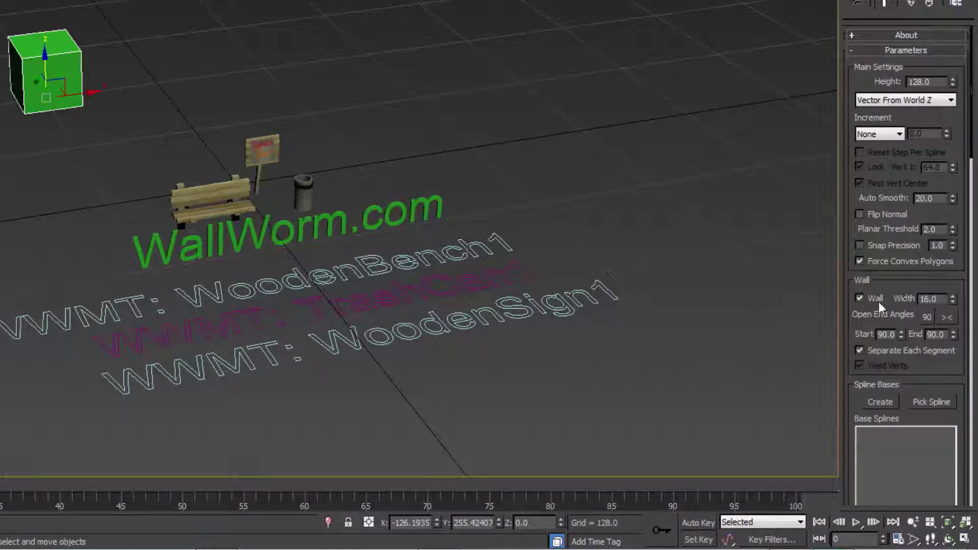
pyautogui.click(929, 299)
pyautogui.write('96')
pyautogui.press('Return')
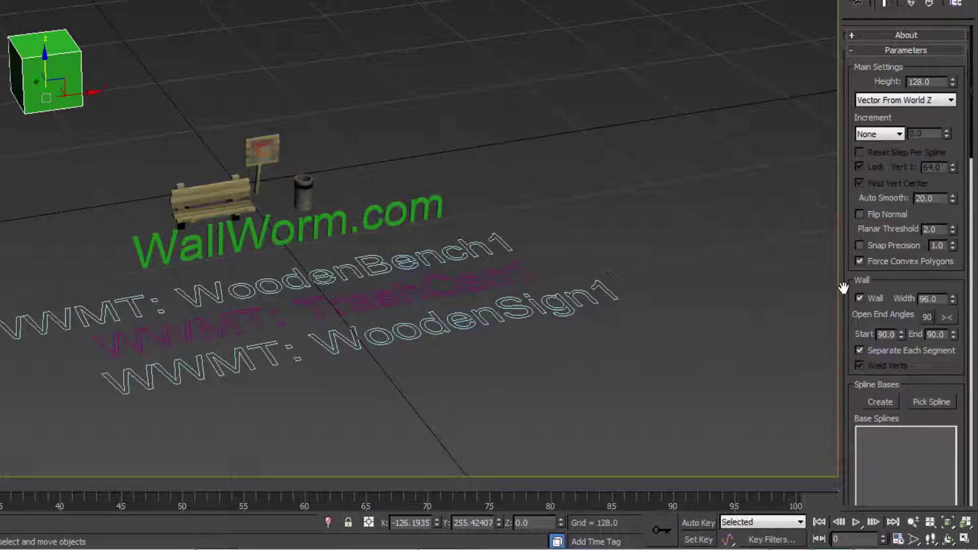
# Start a new base spline for the Corvex and enable 3D snapping to grid points instead of vertices.
pyautogui.click(880, 401)
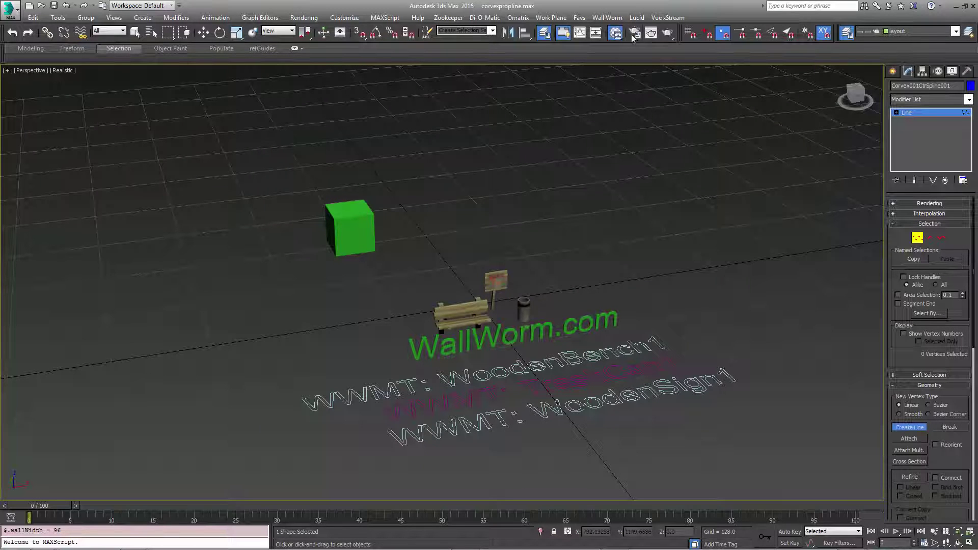
pyautogui.click(689, 32)
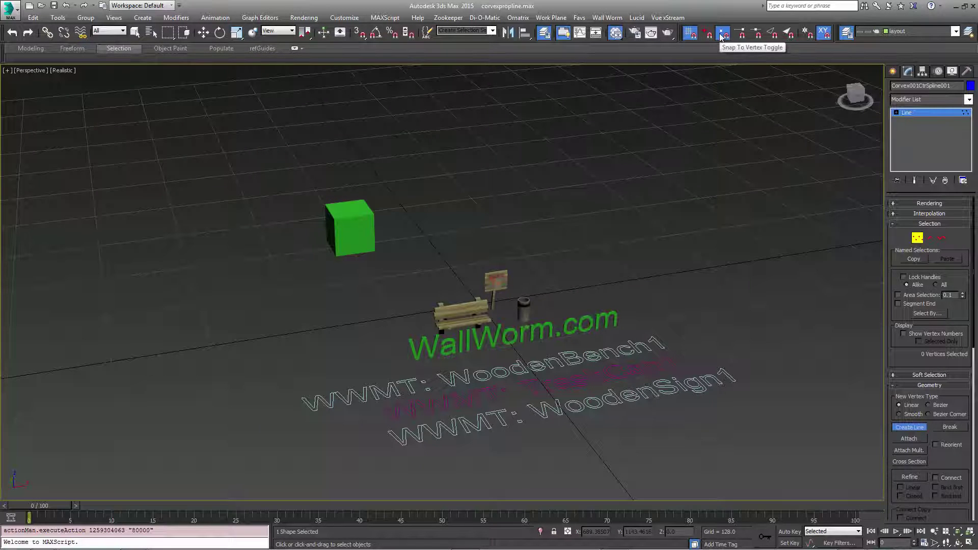
pyautogui.click(723, 32)
pyautogui.click(359, 32)
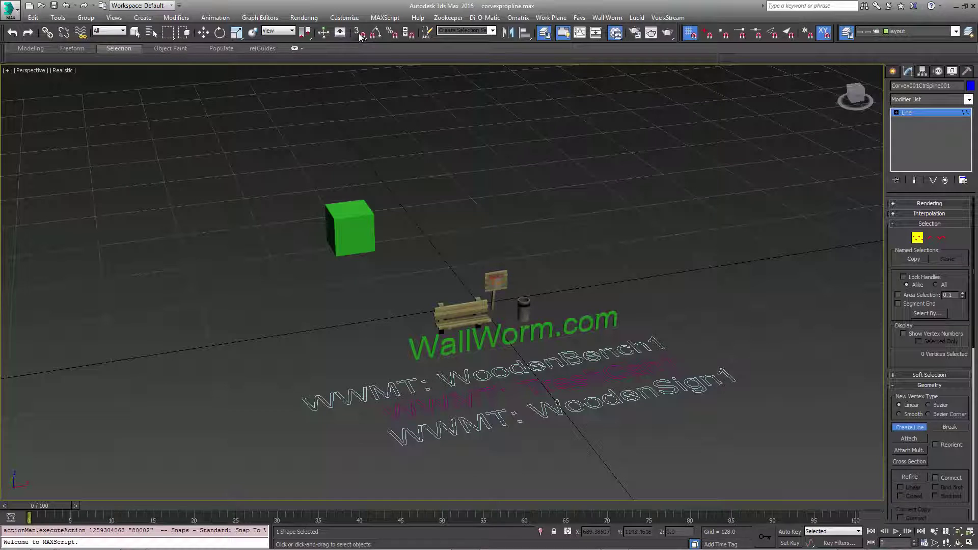
# Draw the base spline as an open multi-segment arc on grid points, curving around the props and text, and finish it.
pyautogui.click(287, 146)
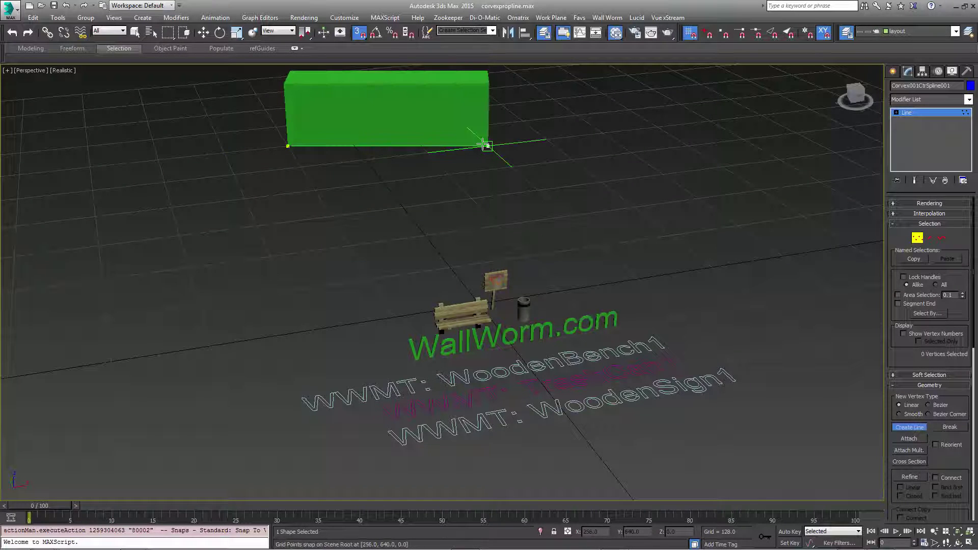
pyautogui.click(488, 146)
pyautogui.click(572, 160)
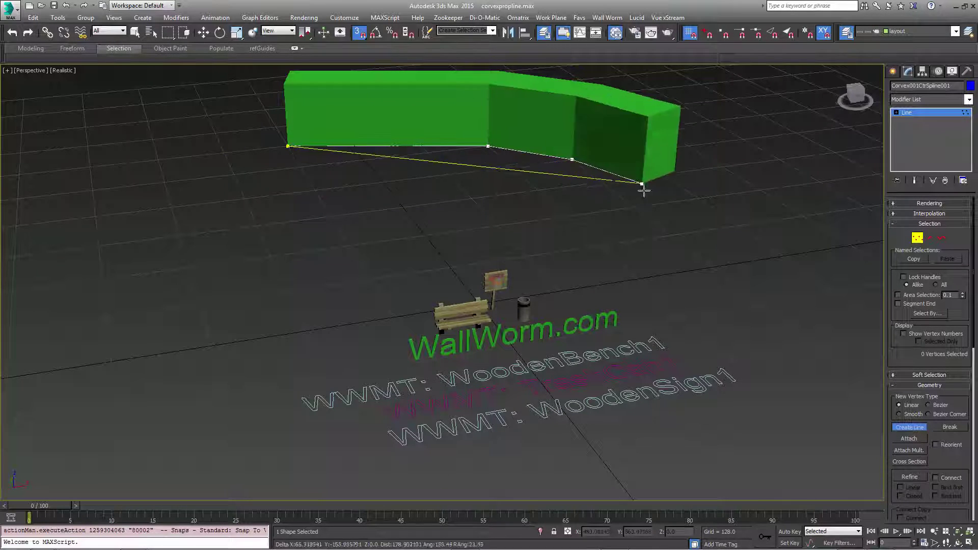
pyautogui.moveTo(735, 226); pyautogui.dragTo(586, 210, button='middle')
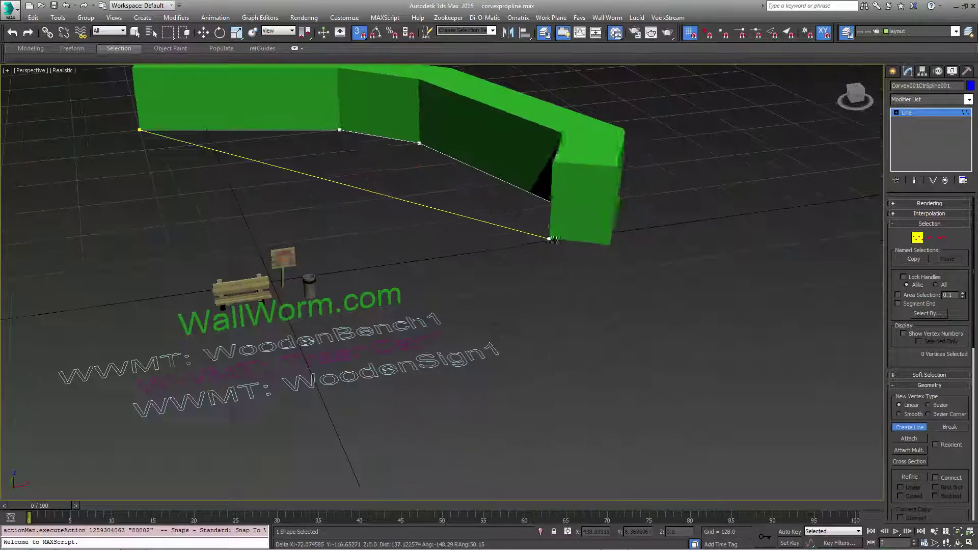
pyautogui.click(559, 205)
pyautogui.click(673, 308)
pyautogui.moveTo(671, 330); pyautogui.dragTo(666, 291, button='middle')
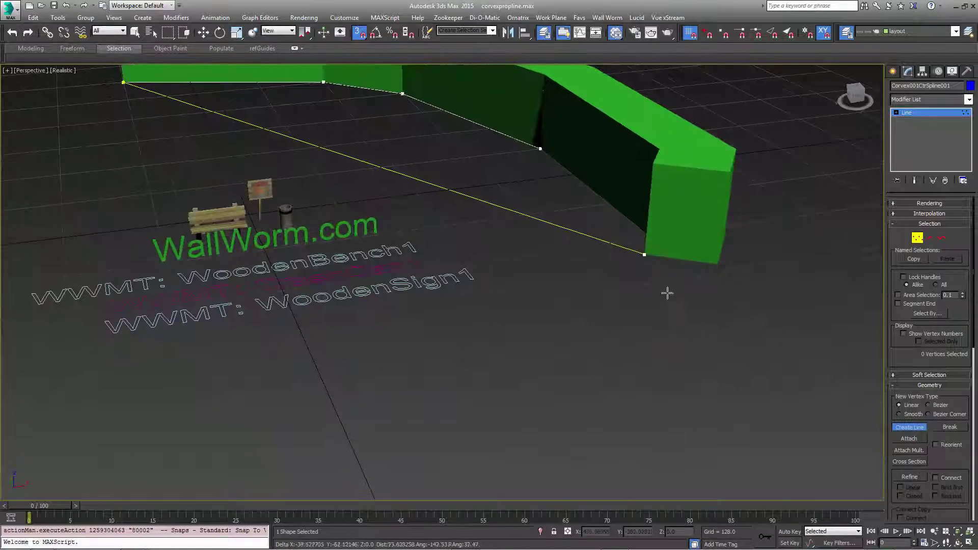
pyautogui.click(661, 340)
pyautogui.moveTo(660, 340); pyautogui.dragTo(690, 286, button='middle')
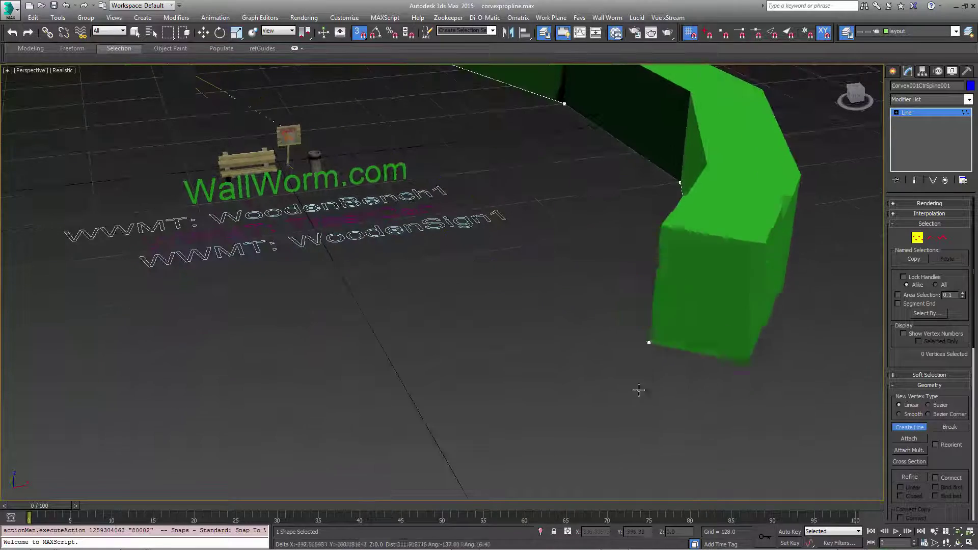
pyautogui.click(589, 437)
pyautogui.moveTo(588, 436); pyautogui.dragTo(633, 290, button='middle')
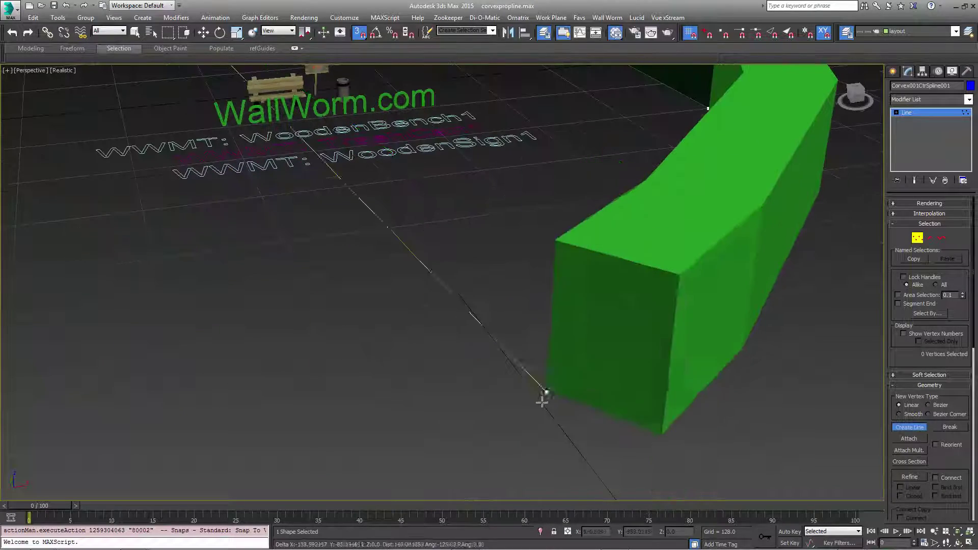
pyautogui.scroll(-10, 528, 323)
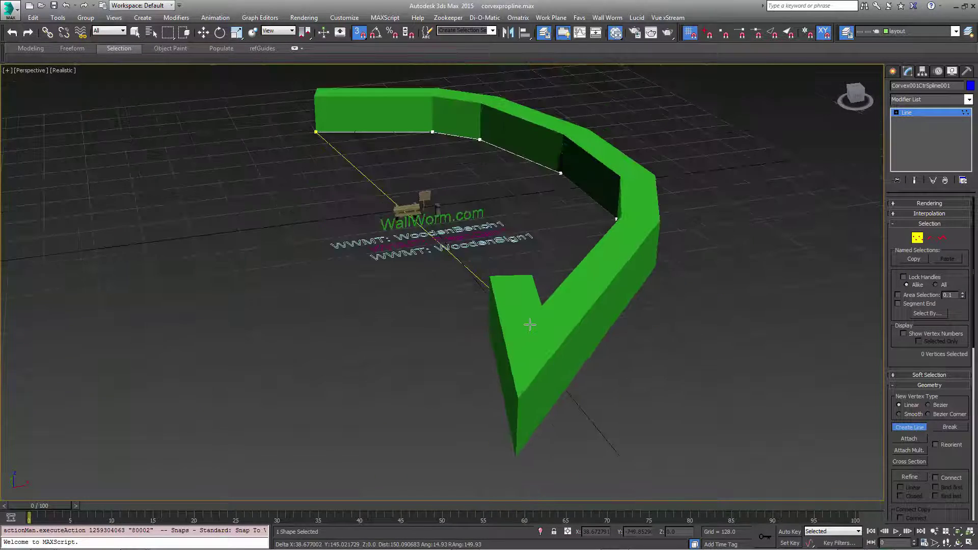
pyautogui.keyDown('alt'); pyautogui.moveTo(529, 323); pyautogui.dragTo(374, 331, button='middle'); pyautogui.keyUp('alt')
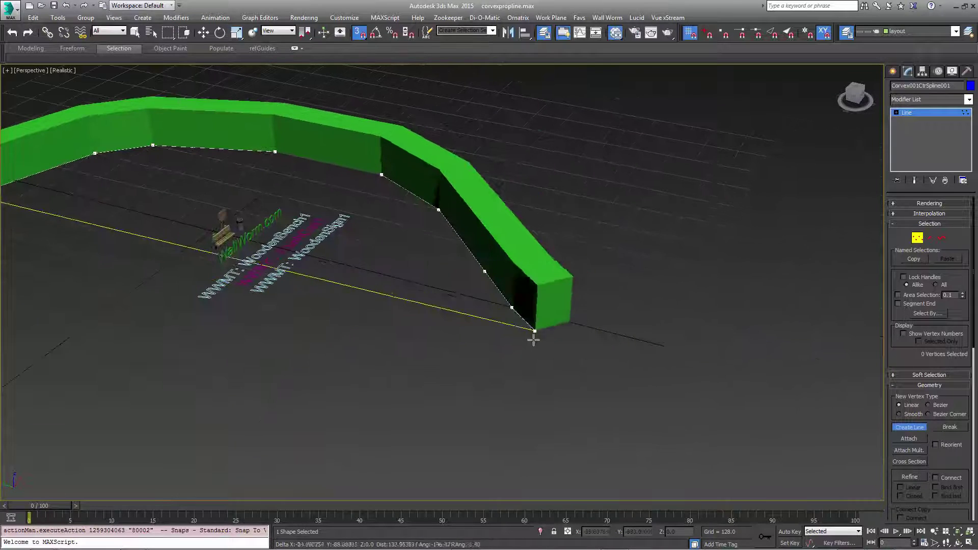
pyautogui.click(499, 410)
pyautogui.rightClick(491, 424)
pyautogui.rightClick(492, 424)
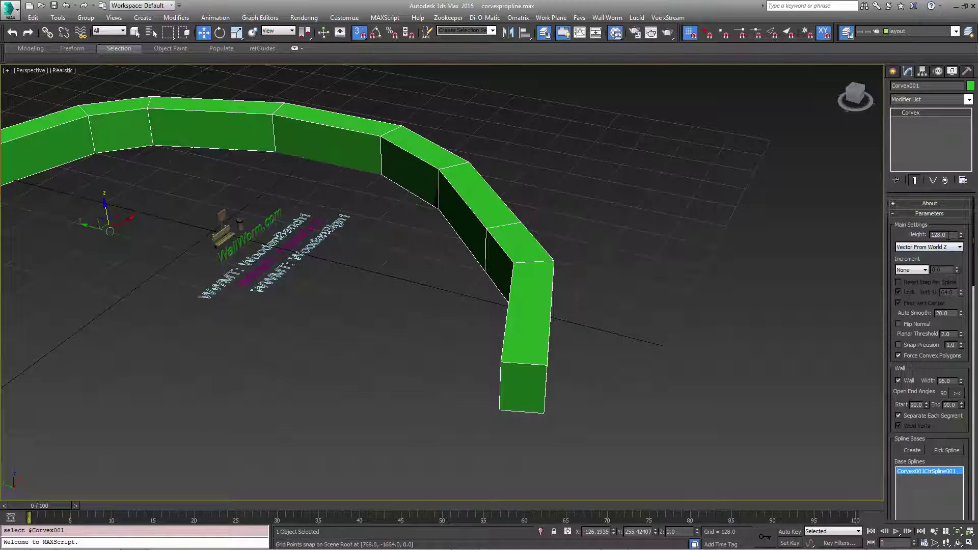
# Set the Corvex wall width to -96 and its height to 8 to form a flat path.
pyautogui.doubleClick(950, 235)
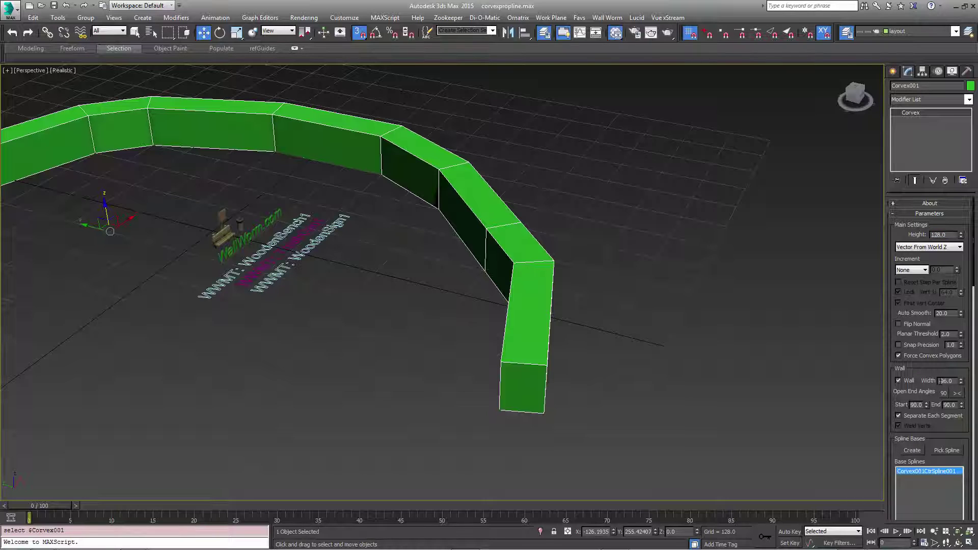
pyautogui.press('Tab')
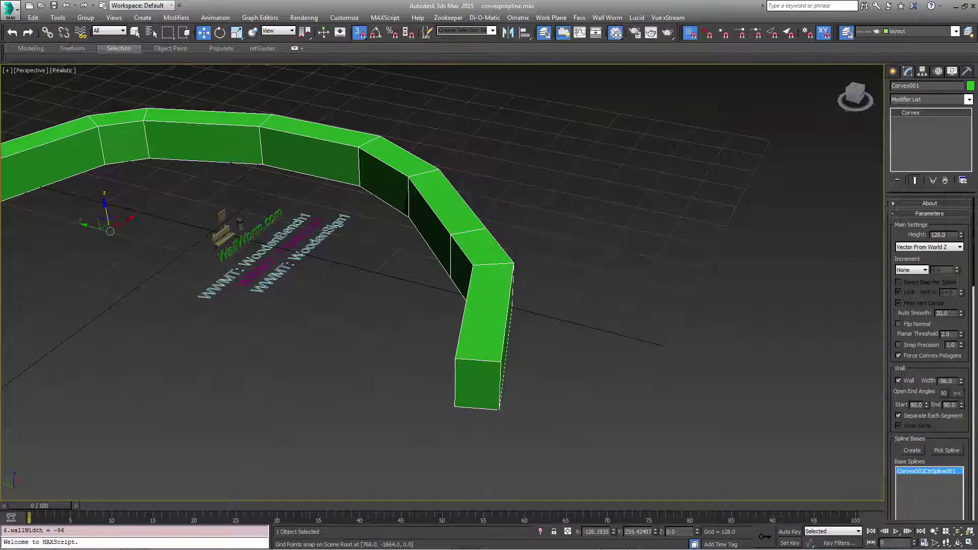
pyautogui.moveTo(950, 235); pyautogui.dragTo(864, 233)
pyautogui.write('8')
pyautogui.press('Return')
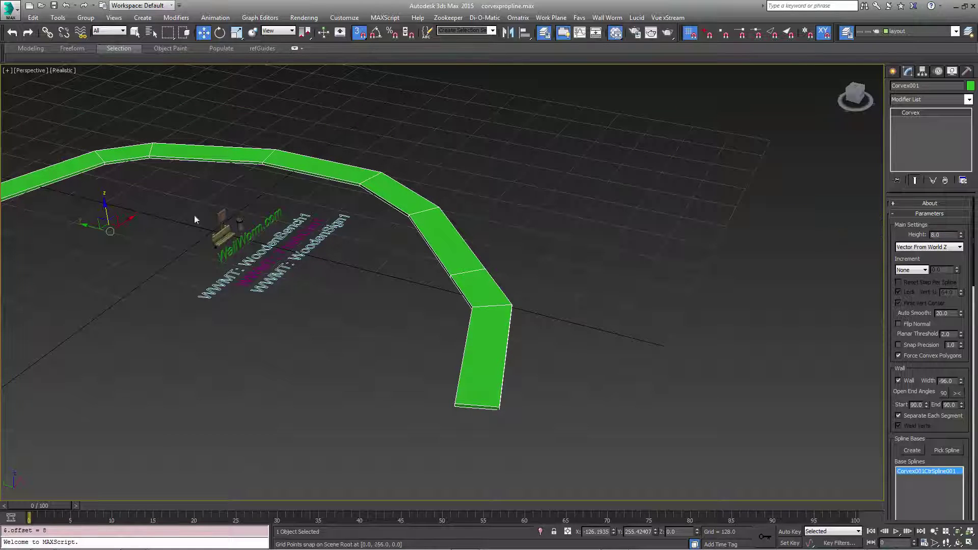
# Show the curved path with its concrete material instead of plain green and frame its near bend up close.
pyautogui.keyDown('alt'); pyautogui.moveTo(194, 219); pyautogui.dragTo(394, 256, button='middle'); pyautogui.keyUp('alt')
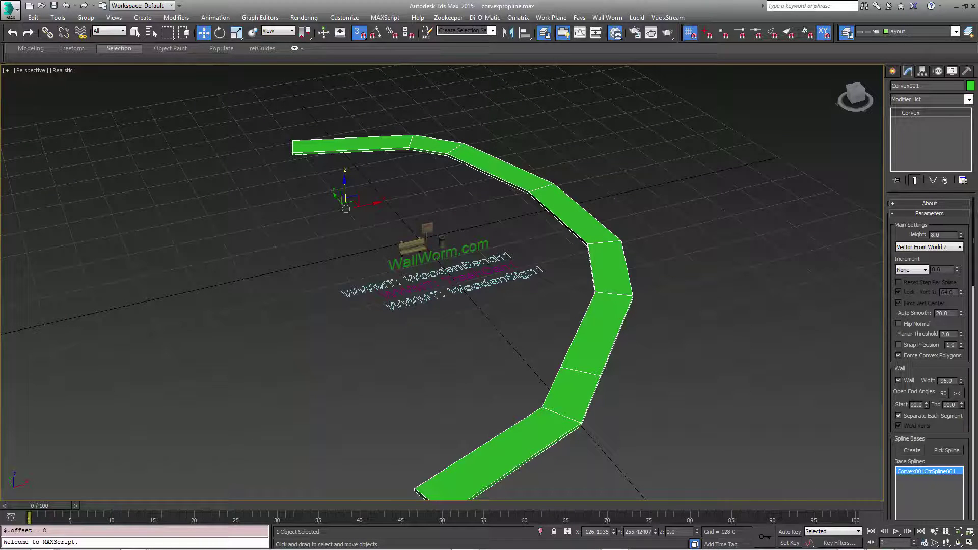
pyautogui.hotkey('alt', 'x')
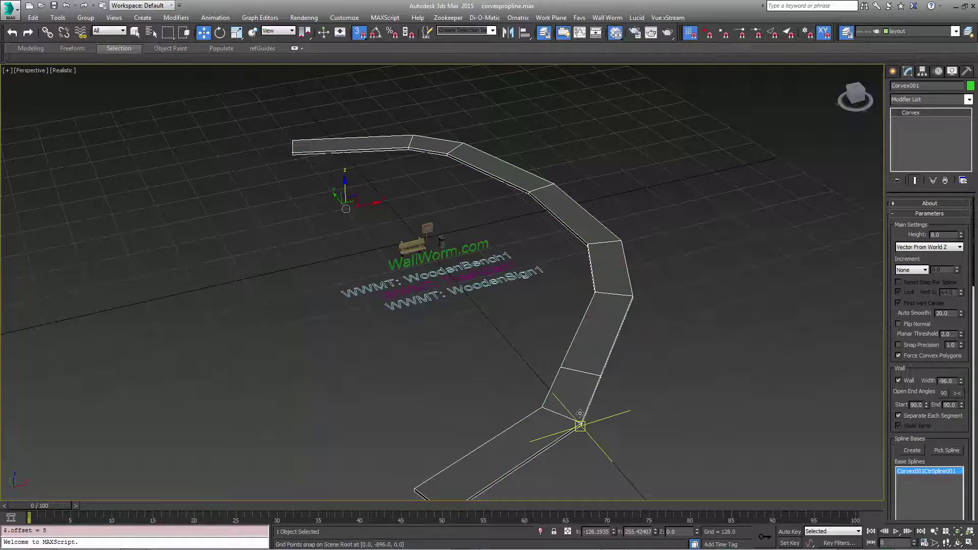
pyautogui.scroll(5, 580, 425)
pyautogui.scroll(4, 575, 407)
pyautogui.moveTo(544, 333); pyautogui.dragTo(556, 345, button='middle')
pyautogui.scroll(-3, 556, 344)
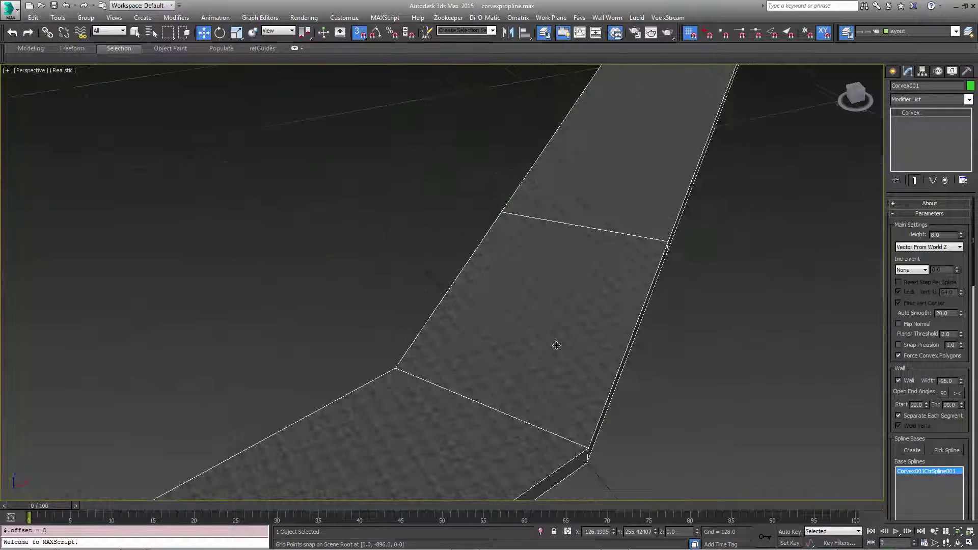
# Turn off Match Height in the path's UV controls and set the side map height to 96.
pyautogui.scroll(-10, 900, 461)
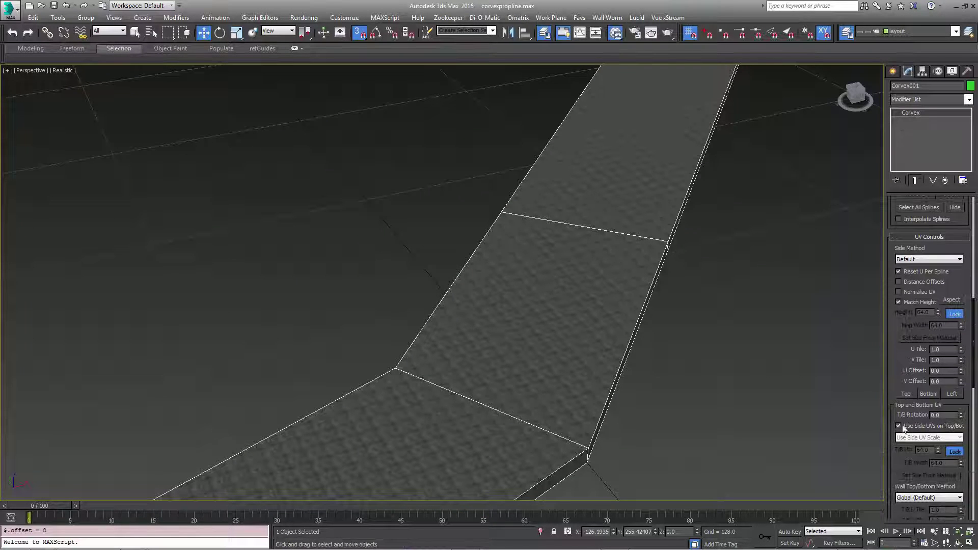
pyautogui.scroll(-5, 905, 381)
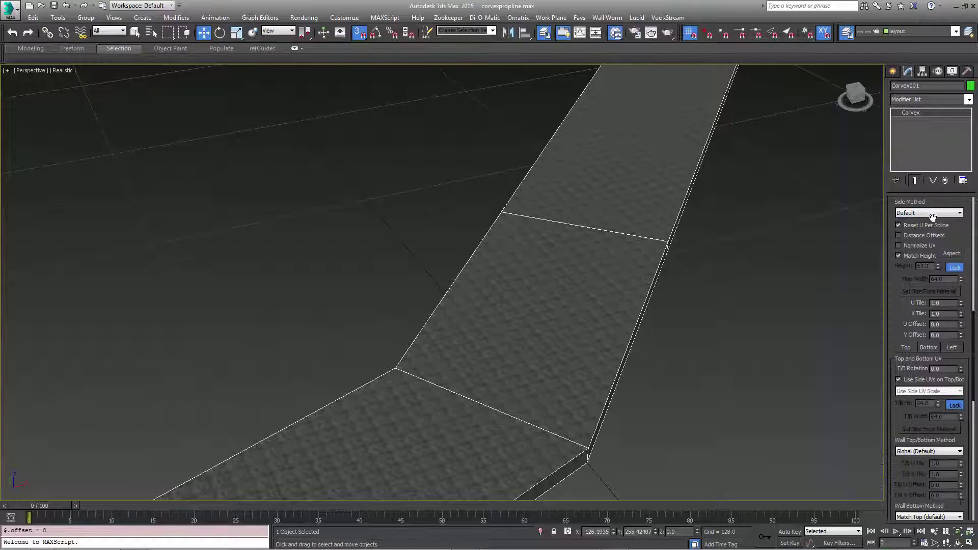
pyautogui.scroll(4, 893, 225)
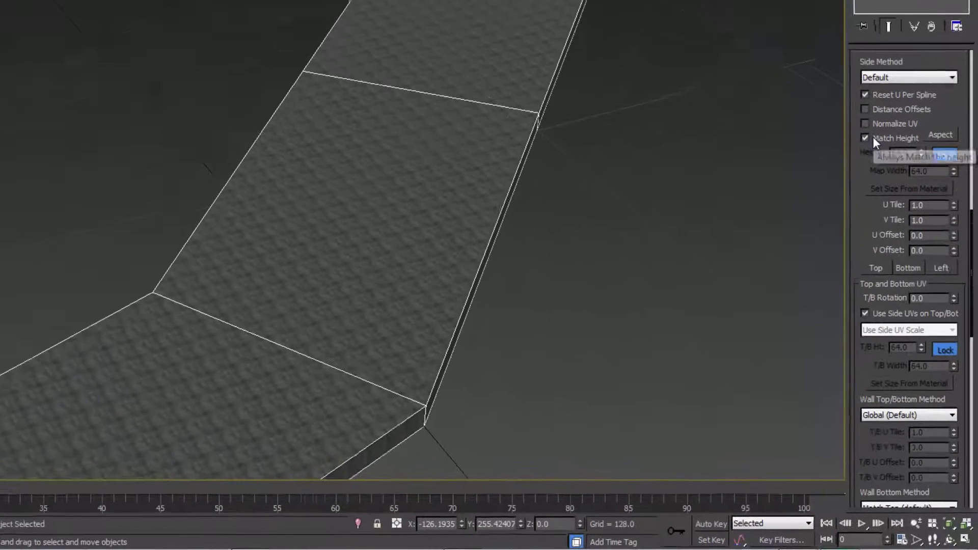
pyautogui.doubleClick(904, 142)
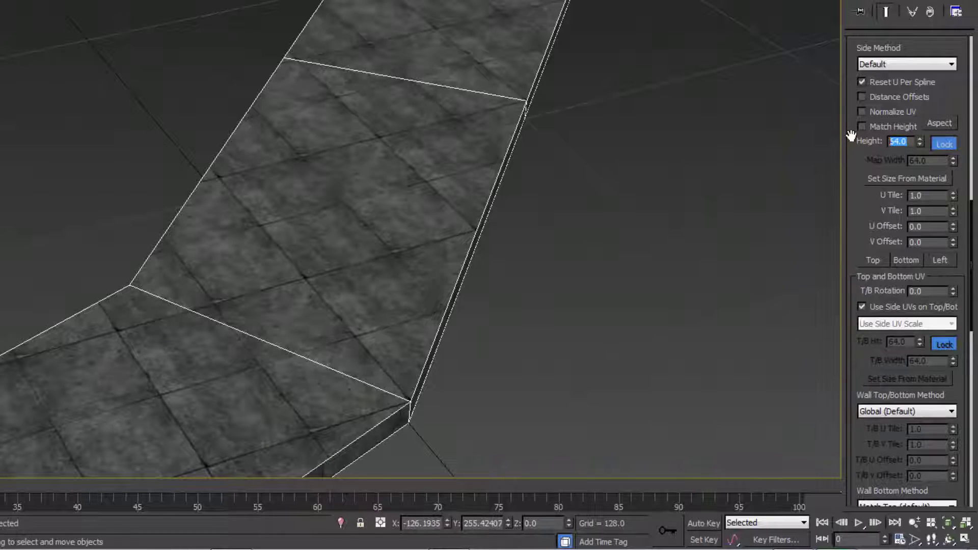
pyautogui.write('96')
pyautogui.press('Return')
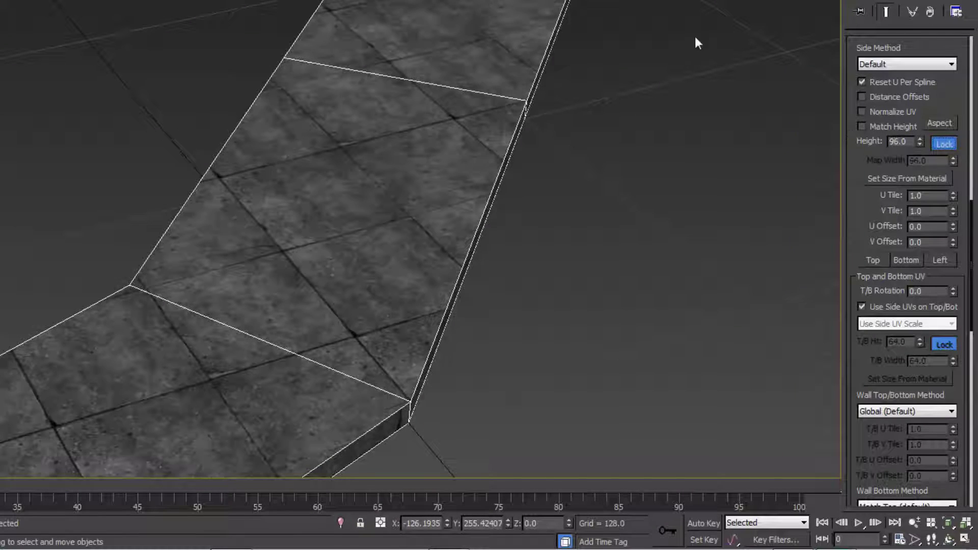
# Set the path's Wall Top/Bottom Method to From Side so the texture follows each segment.
pyautogui.scroll(-3, 863, 199)
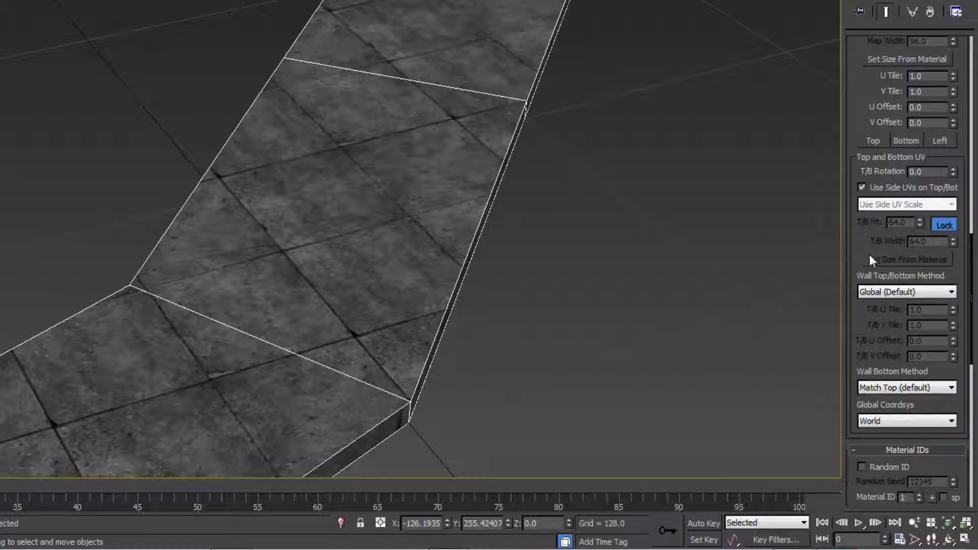
pyautogui.click(883, 293)
pyautogui.click(879, 318)
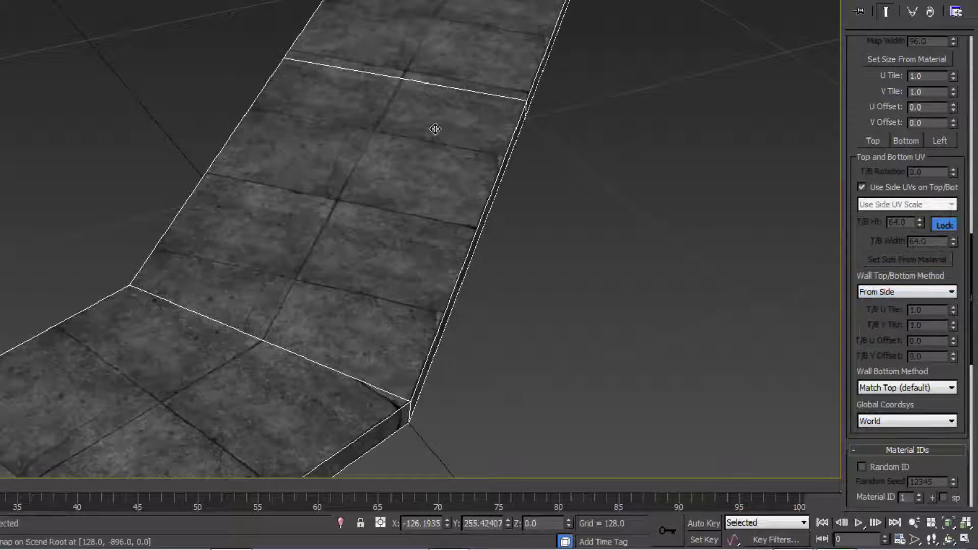
# Create a second Corvex object inside the curved path near the bench, at the grid point -128, 128, 0.
pyautogui.moveTo(434, 129); pyautogui.dragTo(316, 87, button='middle')
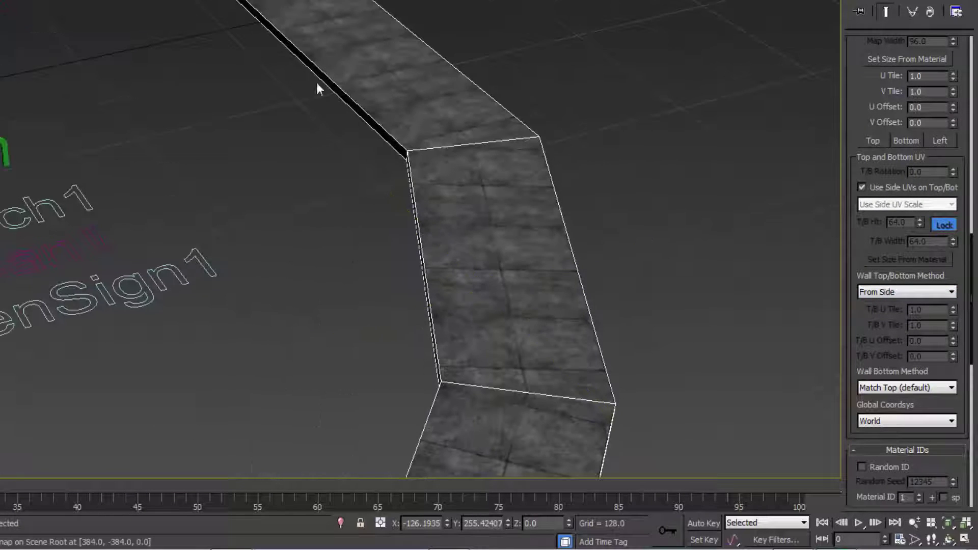
pyautogui.moveTo(215, 56); pyautogui.dragTo(341, 69, button='middle')
pyautogui.scroll(-3, 295, 41)
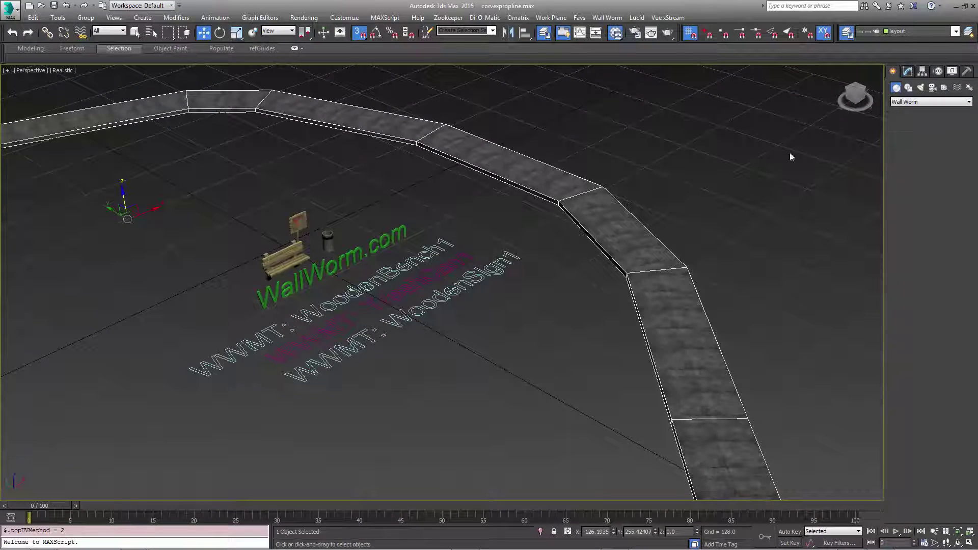
pyautogui.click(143, 243)
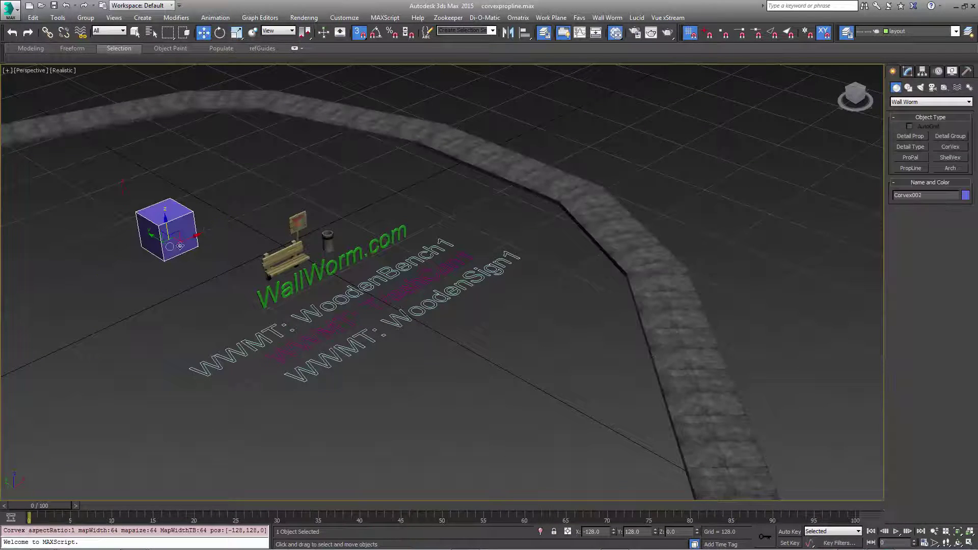
# Turn the second Corvex object into a wall with a width of 32 and a height of 48.
pyautogui.click(908, 74)
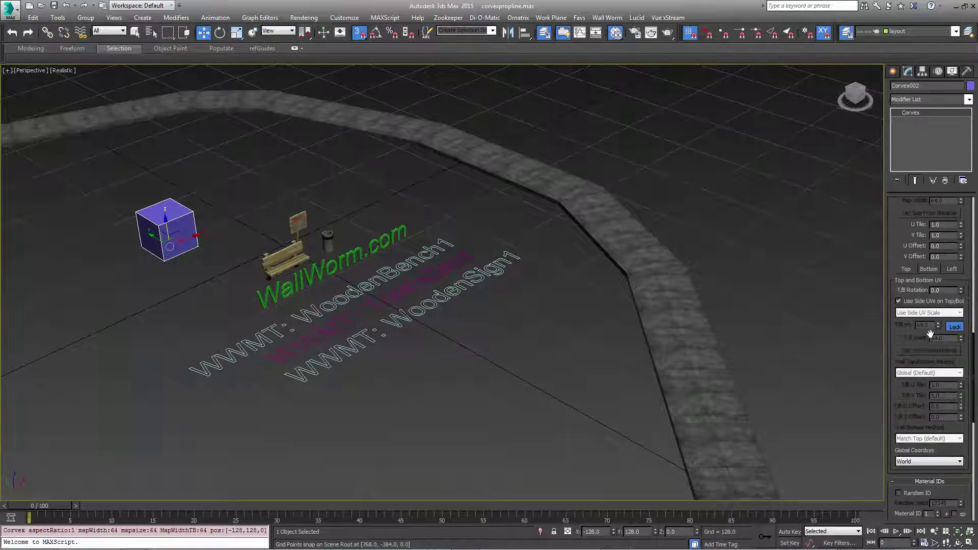
pyautogui.scroll(5, 897, 294)
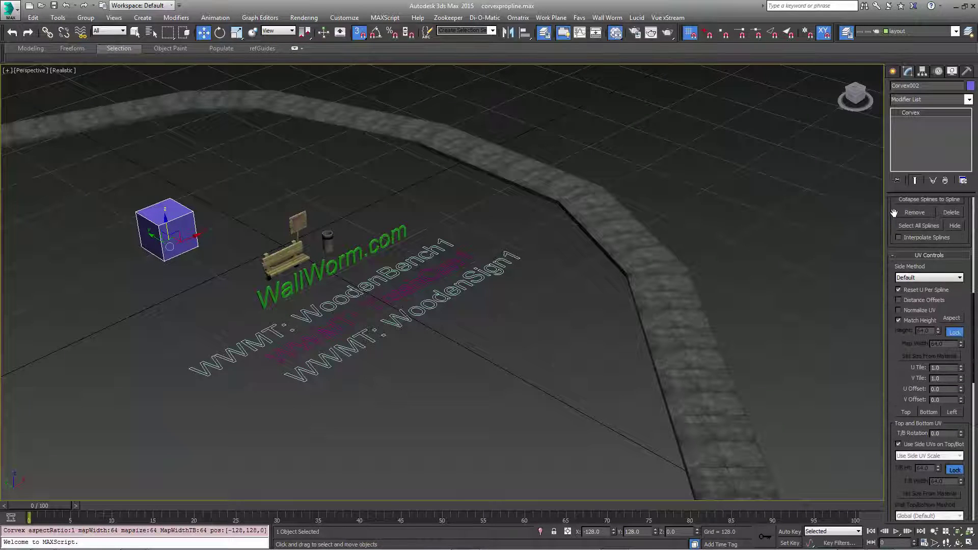
pyautogui.scroll(10, 894, 212)
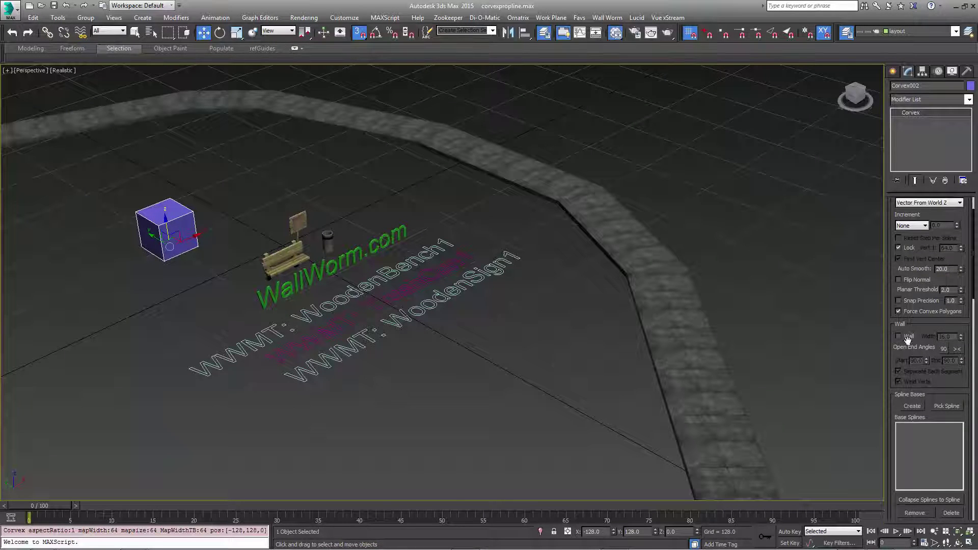
pyautogui.click(907, 336)
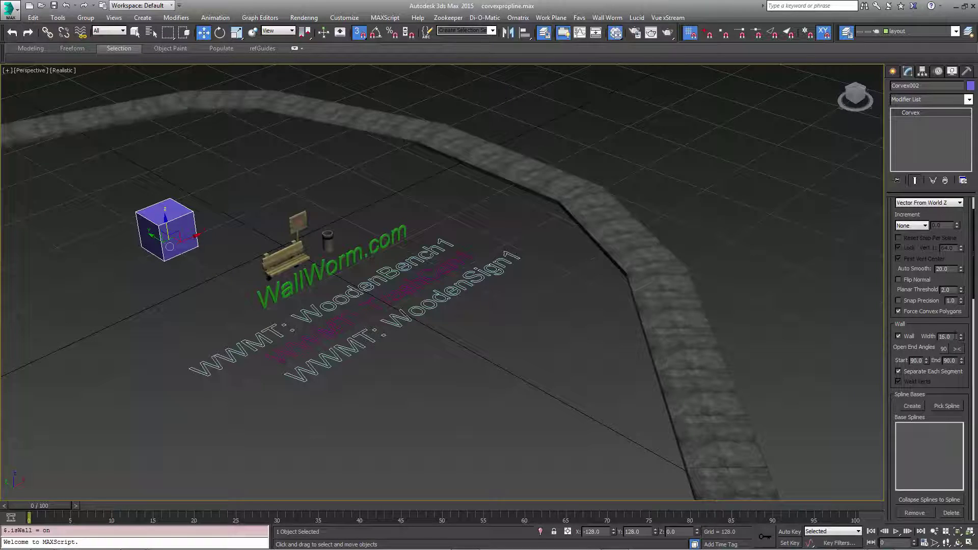
pyautogui.doubleClick(953, 336)
pyautogui.write('32')
pyautogui.press('Return')
pyautogui.scroll(2, 927, 367)
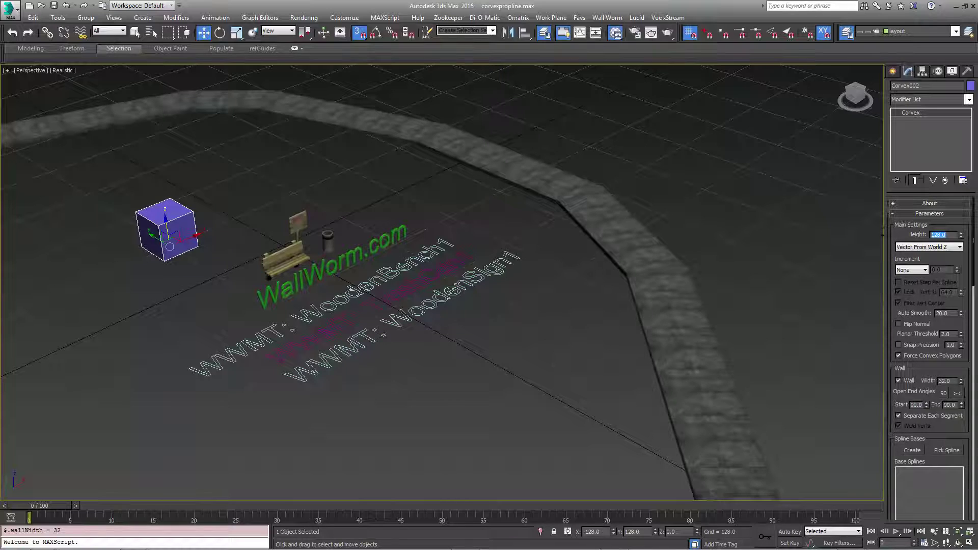
pyautogui.write('48')
pyautogui.press('Return')
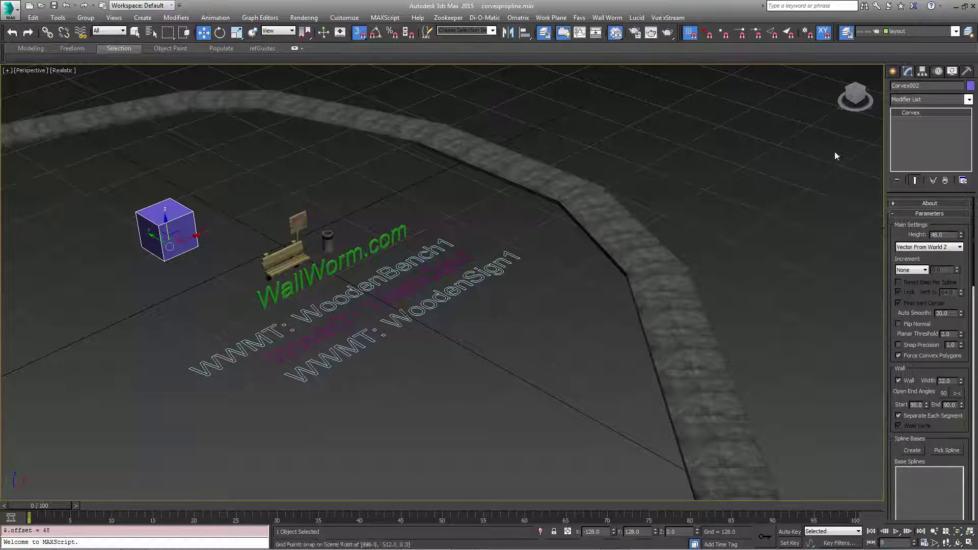
# Pick the sidewalk's path as the wall's base spline and show the wall with its brick material at a bend up close.
pyautogui.scroll(-3, 950, 438)
pyautogui.click(946, 386)
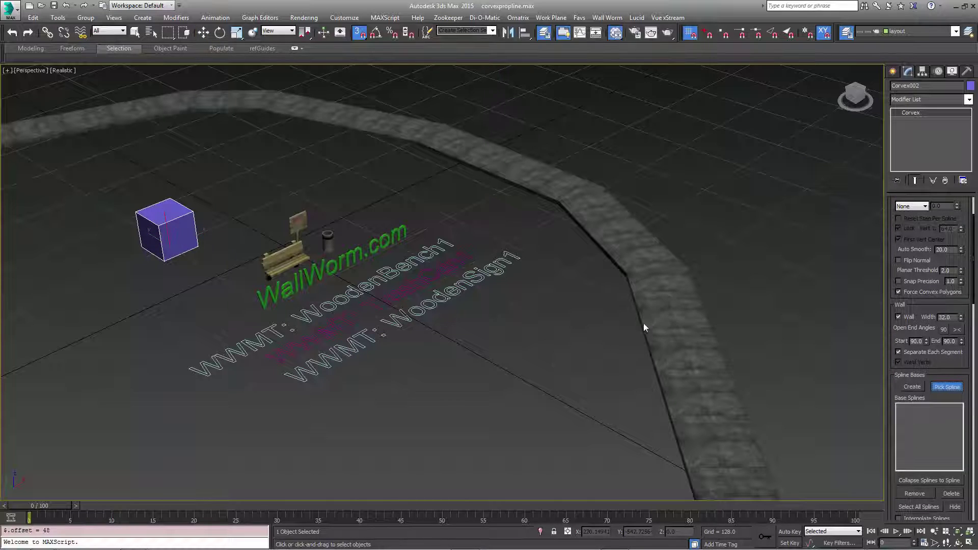
pyautogui.click(703, 319)
pyautogui.keyDown('alt'); pyautogui.moveTo(705, 312); pyautogui.dragTo(662, 284, button='middle'); pyautogui.keyUp('alt')
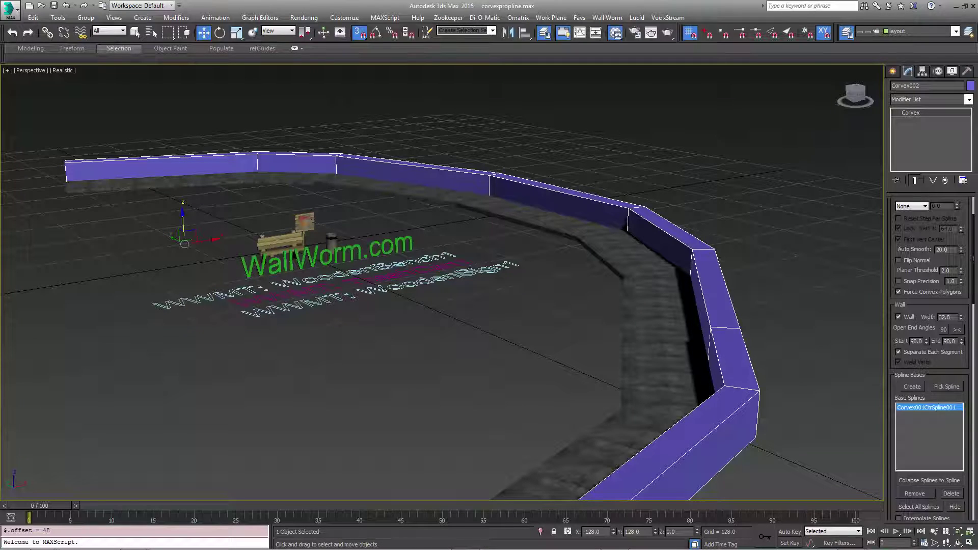
pyautogui.keyDown('alt'); pyautogui.moveTo(690, 280); pyautogui.dragTo(637, 285, button='middle'); pyautogui.keyUp('alt')
pyautogui.scroll(4, 756, 249)
pyautogui.scroll(5, 532, 231)
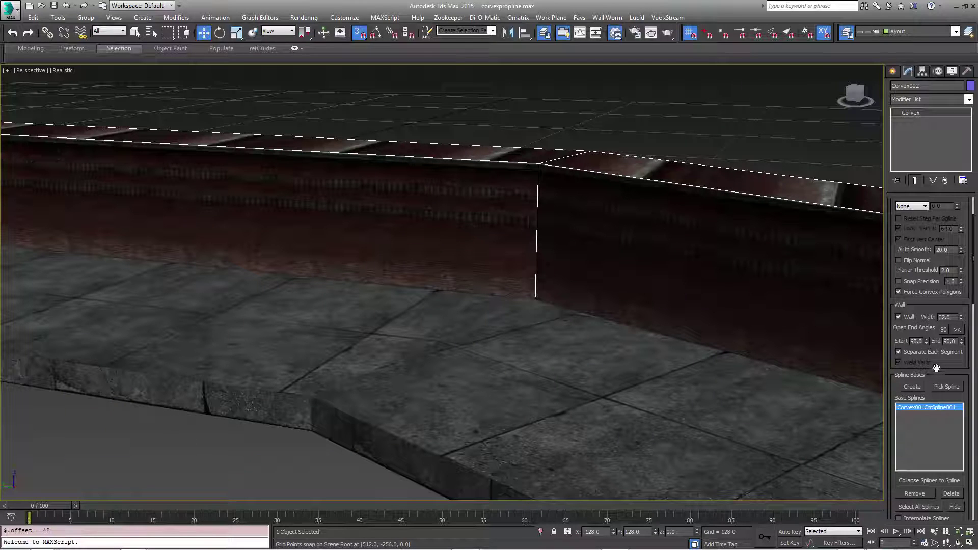
# Turn off Match Height in the wall's UV controls and set the side map height to 128.
pyautogui.moveTo(934, 365); pyautogui.dragTo(914, 131)
pyautogui.moveTo(901, 422); pyautogui.dragTo(911, 272)
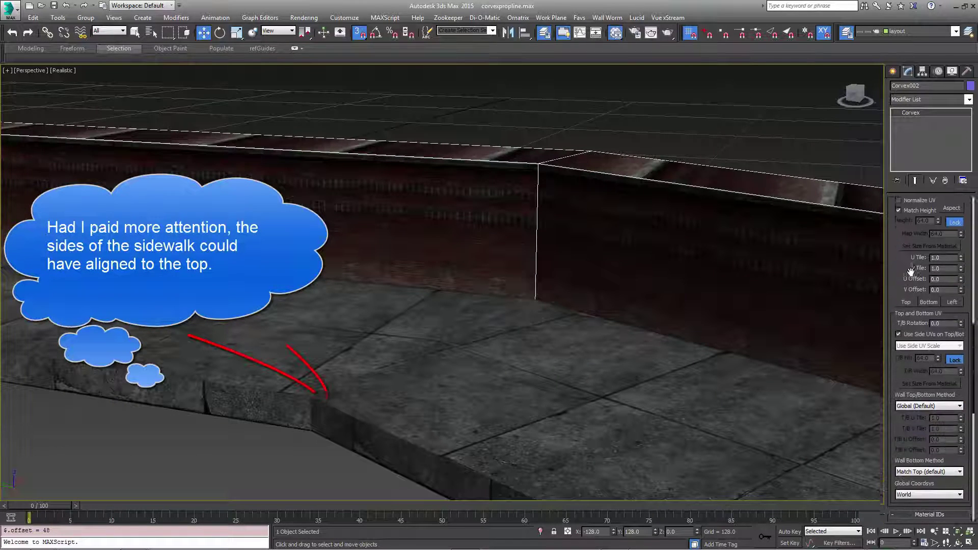
pyautogui.scroll(4, 911, 272)
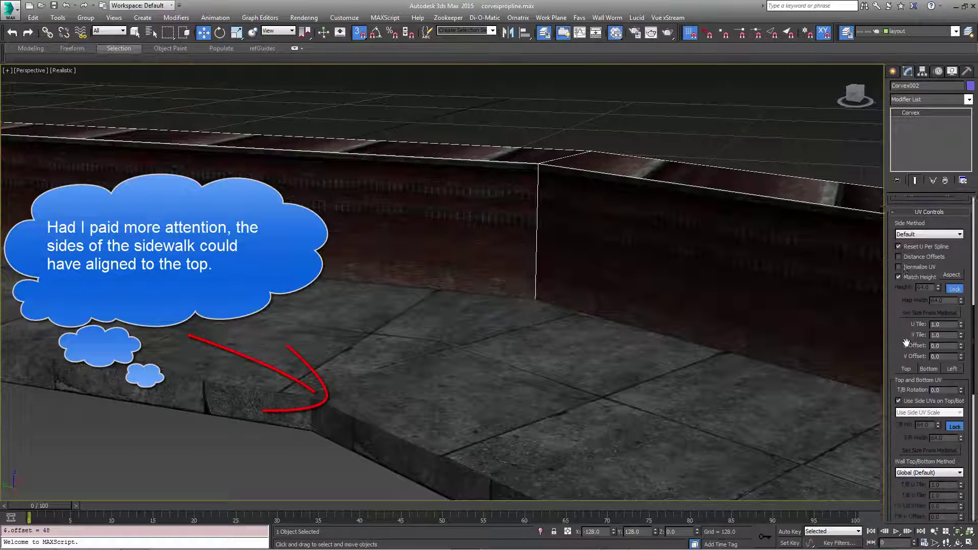
pyautogui.click(899, 283)
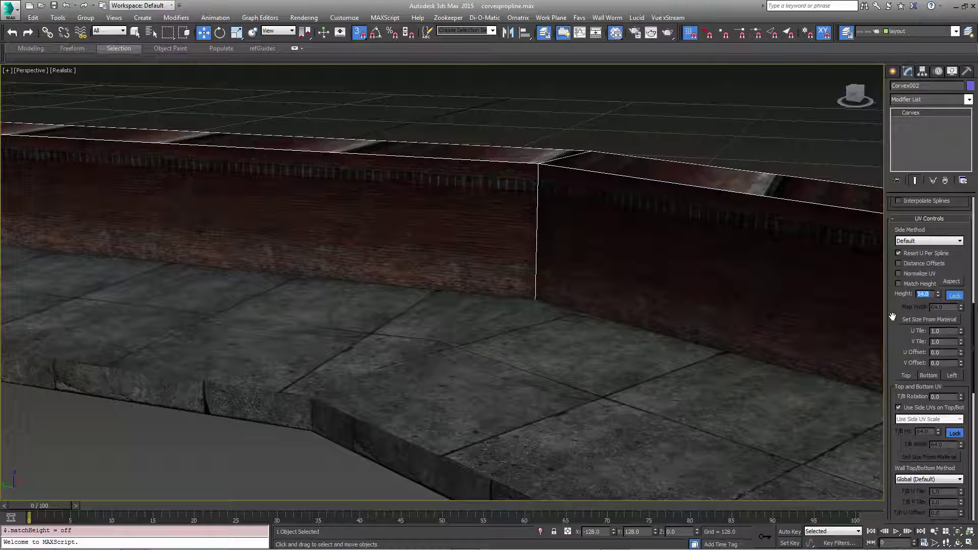
pyautogui.press('Return')
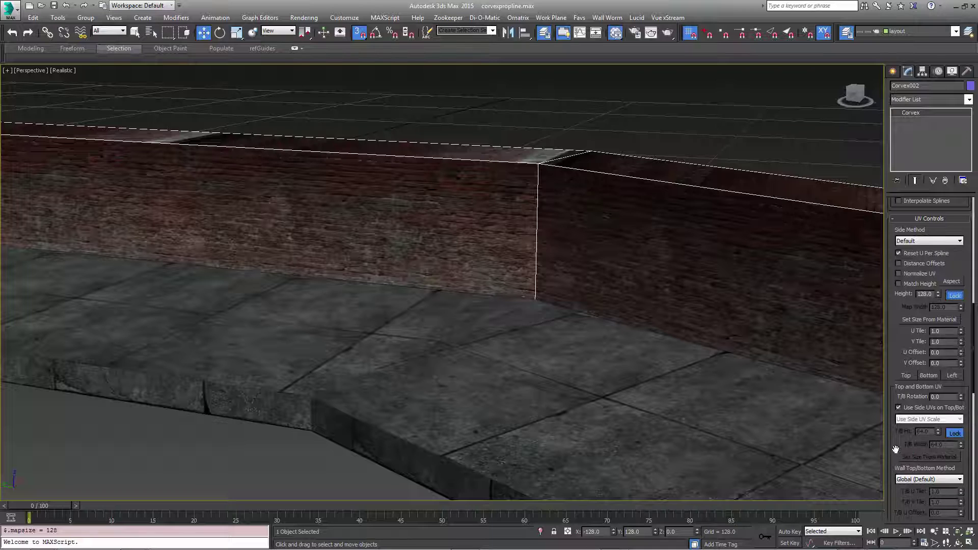
# Set the wall's Wall Top/Bottom Method to From Side.
pyautogui.scroll(-3, 896, 449)
pyautogui.click(912, 433)
pyautogui.click(912, 448)
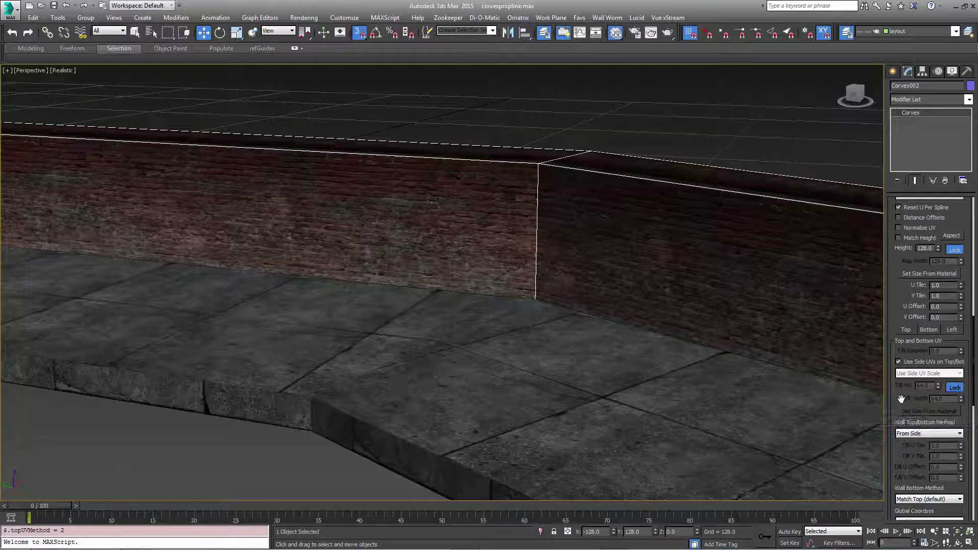
# Shift the brick texture on the wall's sides to a V Offset of 0.457 and check the top surface.
pyautogui.scroll(3, 906, 408)
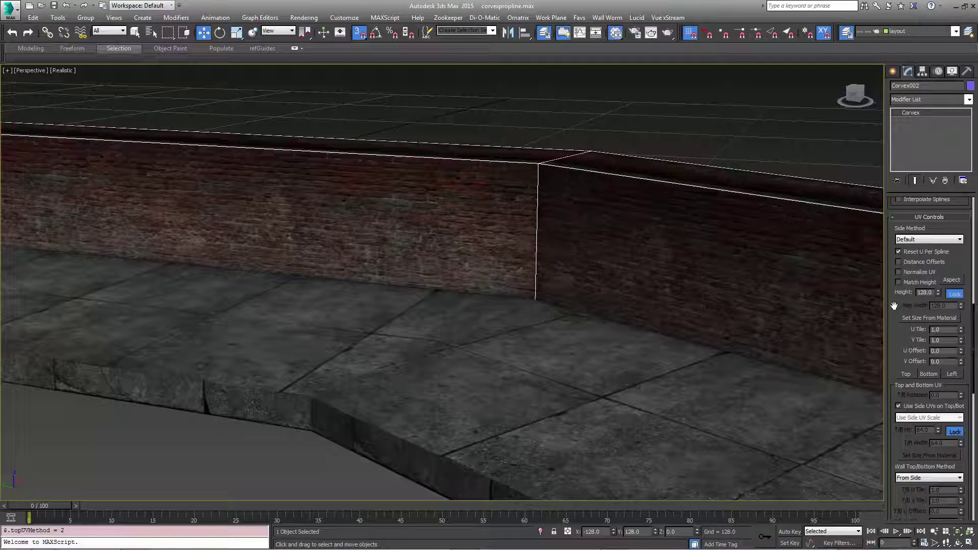
pyautogui.moveTo(961, 364); pyautogui.dragTo(934, 128)
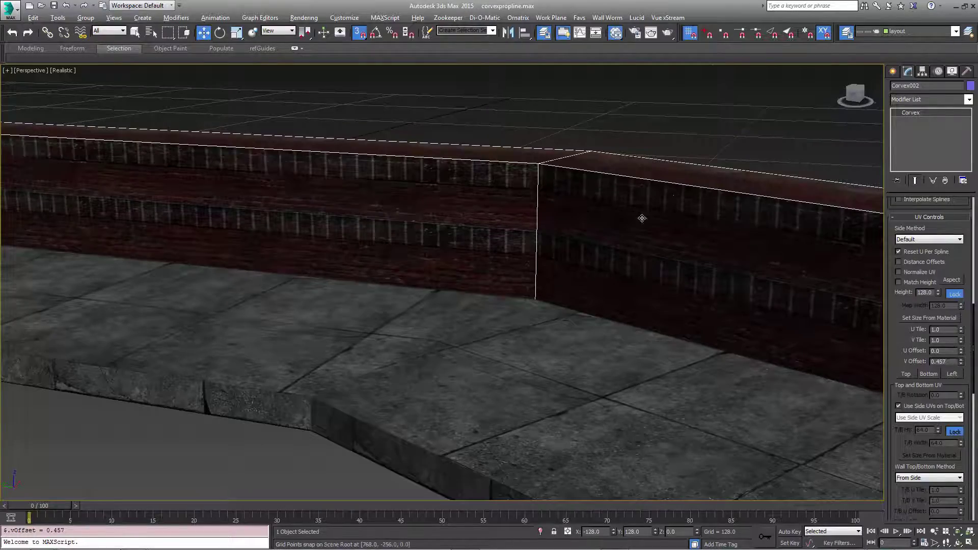
pyautogui.keyDown('alt'); pyautogui.moveTo(640, 218); pyautogui.dragTo(230, 420, button='middle'); pyautogui.keyUp('alt')
pyautogui.keyDown('alt'); pyautogui.moveTo(504, 353); pyautogui.dragTo(688, 348, button='middle'); pyautogui.keyUp('alt')
# Turn off Use Side UVs on Top/Bottom and set the wall's T/B V Offset to 0.534.
pyautogui.moveTo(899, 430); pyautogui.dragTo(899, 342)
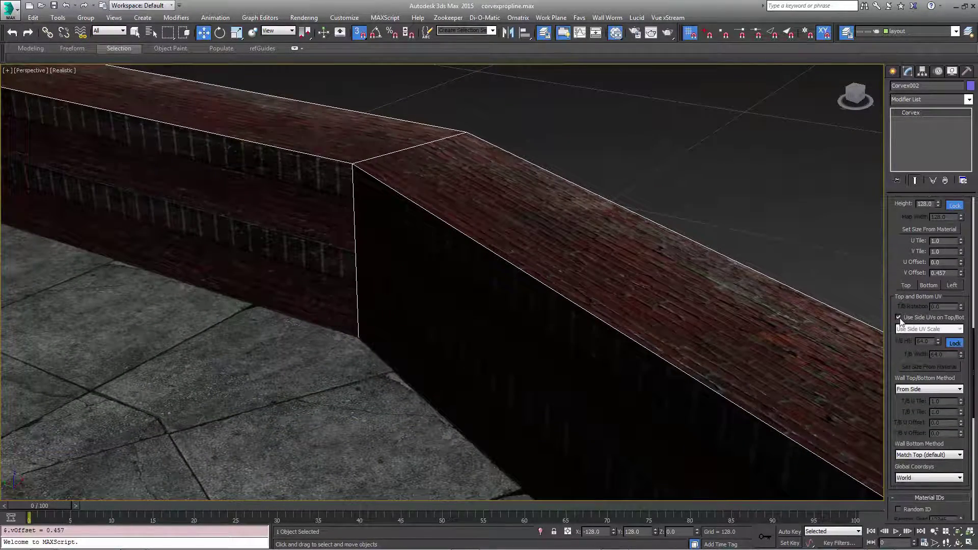
pyautogui.click(899, 317)
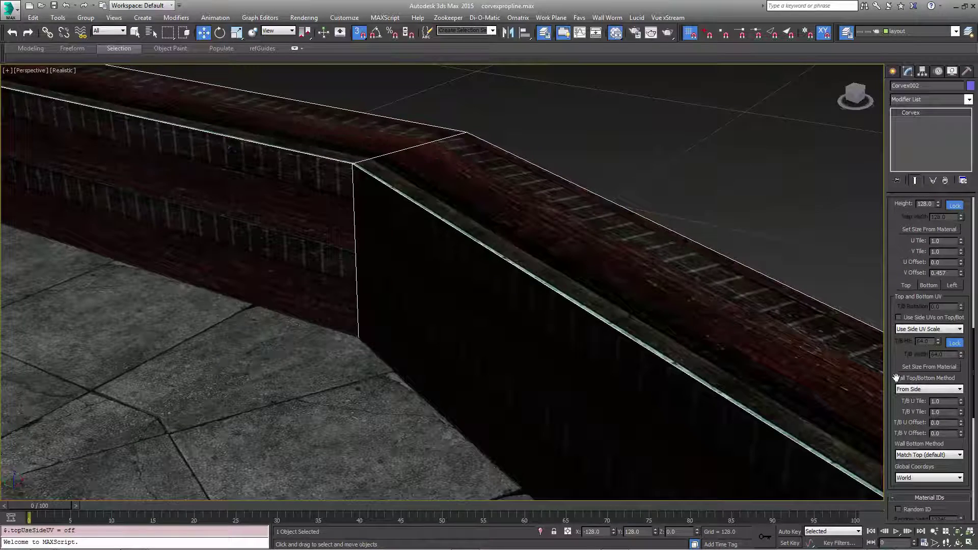
pyautogui.moveTo(961, 423); pyautogui.dragTo(957, 159)
pyautogui.rightClick(961, 424)
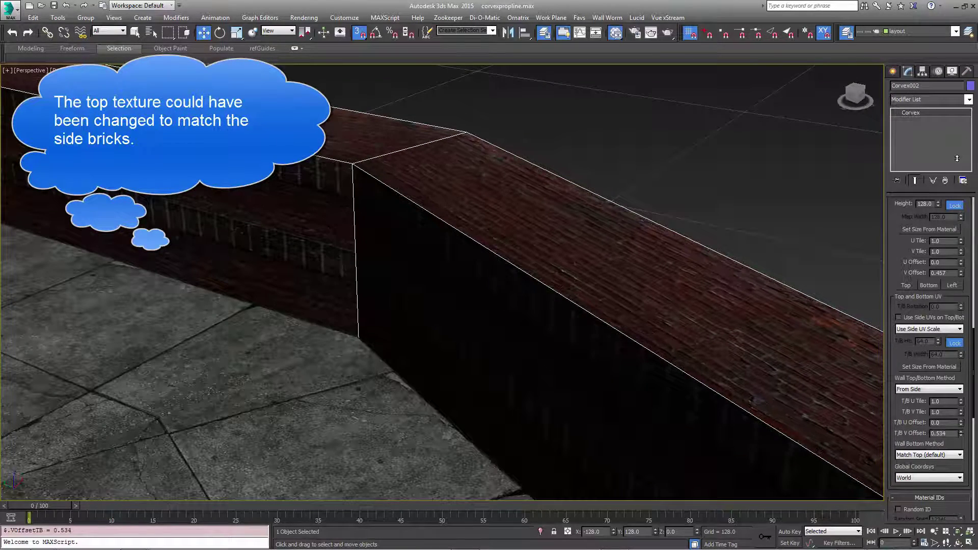
# Thin the brick wall by setting its wall width to 16.
pyautogui.keyDown('alt'); pyautogui.moveTo(395, 207); pyautogui.dragTo(412, 203, button='middle'); pyautogui.keyUp('alt')
pyautogui.scroll(-5, 459, 209)
pyautogui.keyDown('alt'); pyautogui.moveTo(481, 212); pyautogui.dragTo(491, 336, button='middle'); pyautogui.keyUp('alt')
pyautogui.scroll(-5, 403, 293)
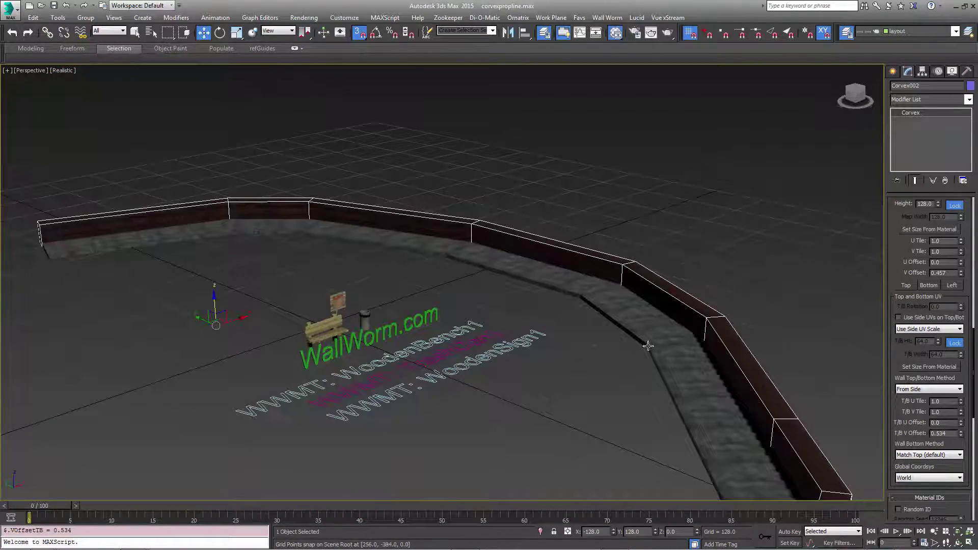
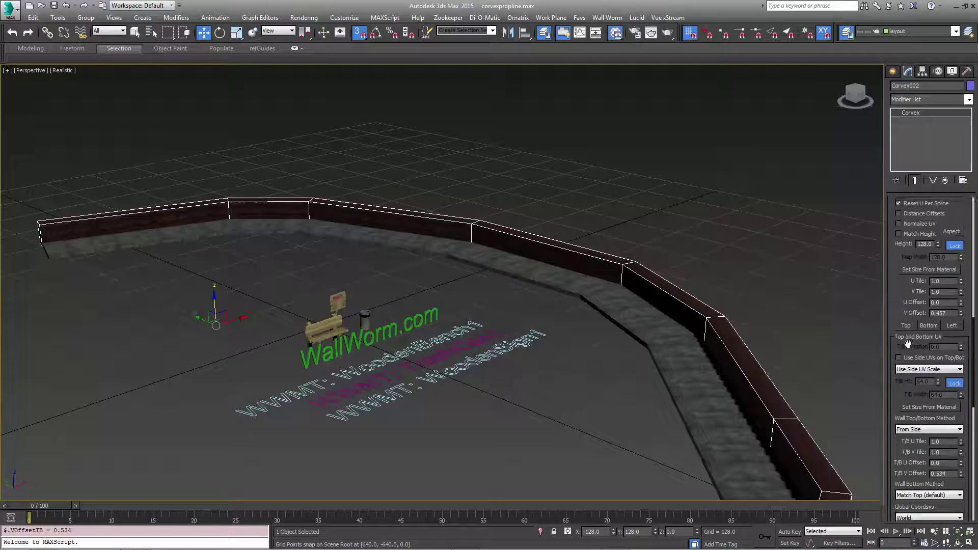
pyautogui.scroll(3, 962, 326)
pyautogui.scroll(5, 964, 349)
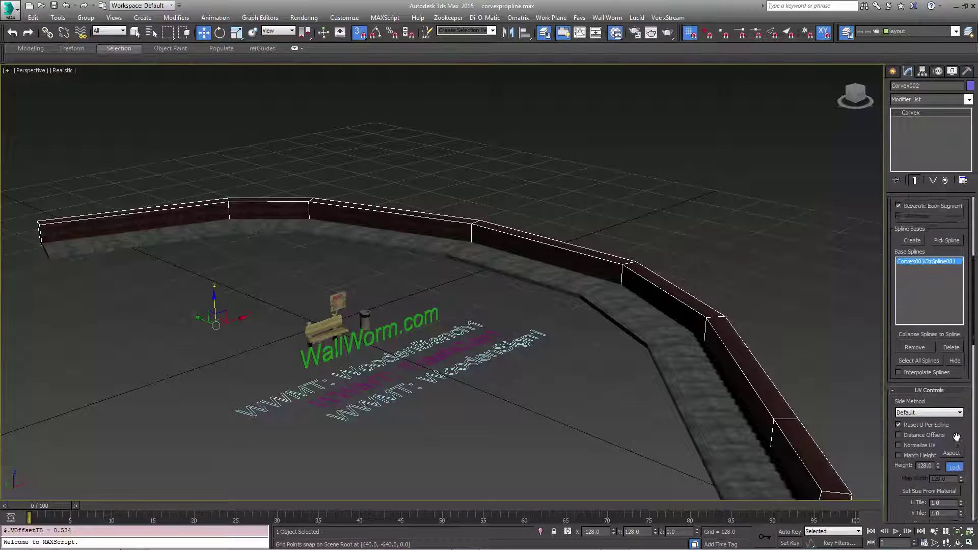
pyautogui.scroll(3, 923, 255)
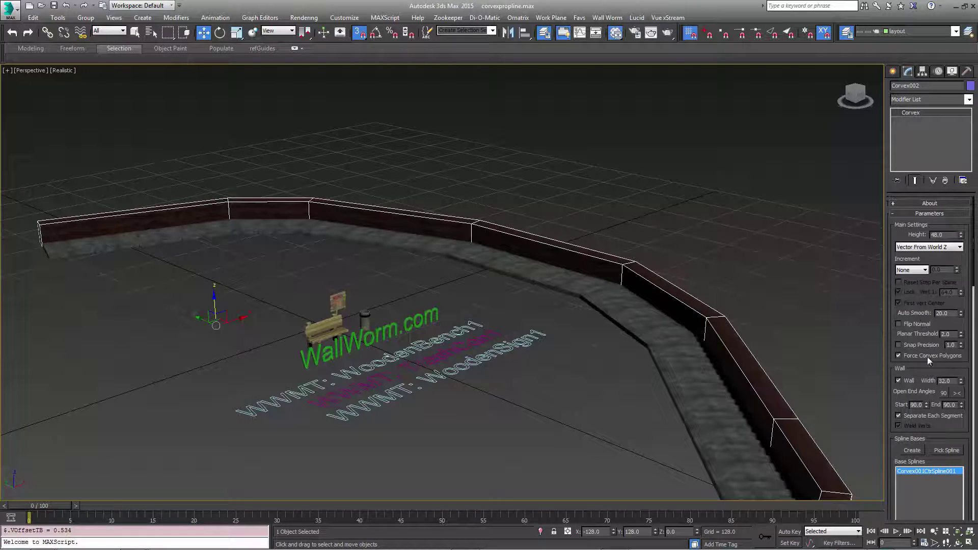
pyautogui.moveTo(952, 381); pyautogui.dragTo(851, 365)
pyautogui.write('8')
pyautogui.press('Return')
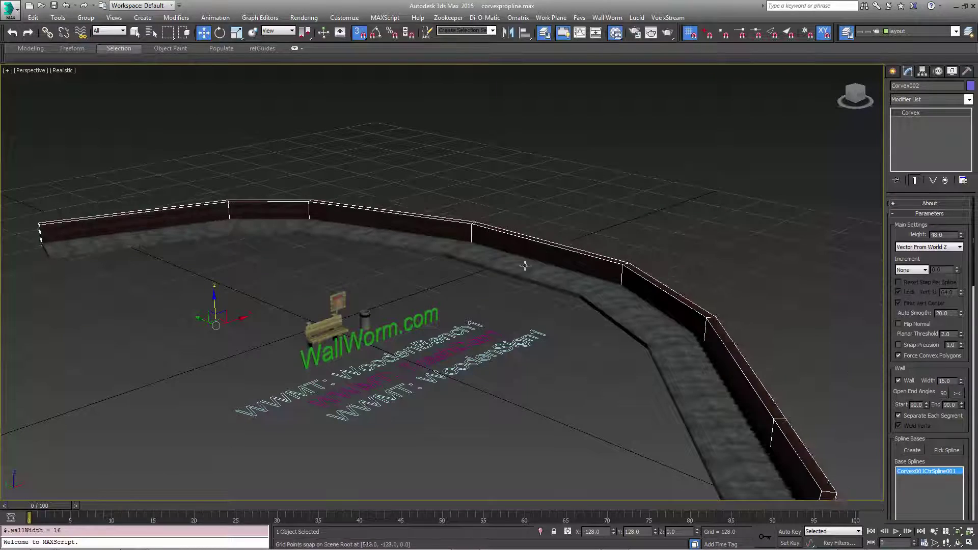
# Deselect the wall and select the three WWMT text shapes for WoodenBench1, TrashCan1 and WoodenSign1.
pyautogui.scroll(4, 524, 265)
pyautogui.keyDown('alt'); pyautogui.moveTo(524, 265); pyautogui.dragTo(530, 277, button='middle'); pyautogui.keyUp('alt')
pyautogui.press('q')
pyautogui.click(530, 277)
pyautogui.moveTo(570, 244); pyautogui.dragTo(479, 309, button='middle')
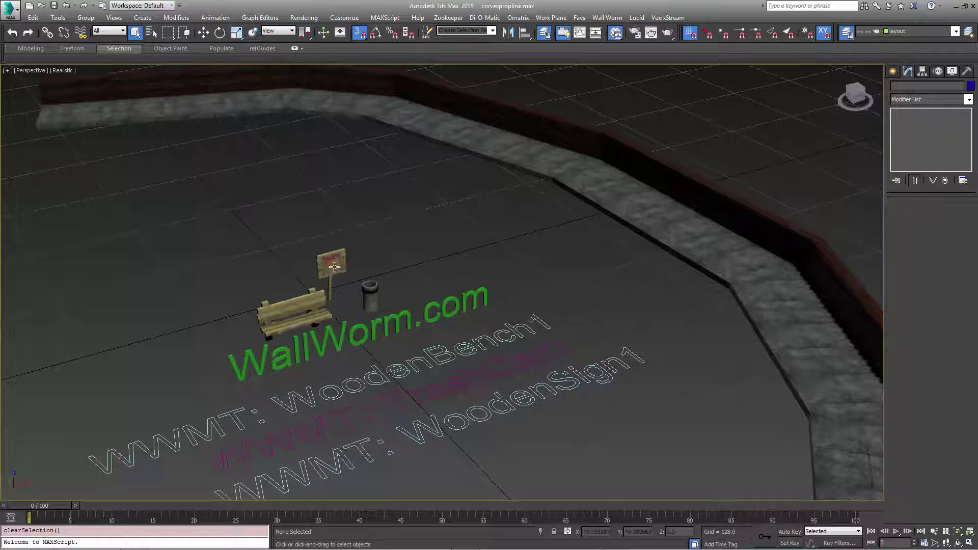
pyautogui.moveTo(283, 394); pyautogui.dragTo(312, 333, button='middle')
pyautogui.moveTo(182, 344); pyautogui.dragTo(450, 447)
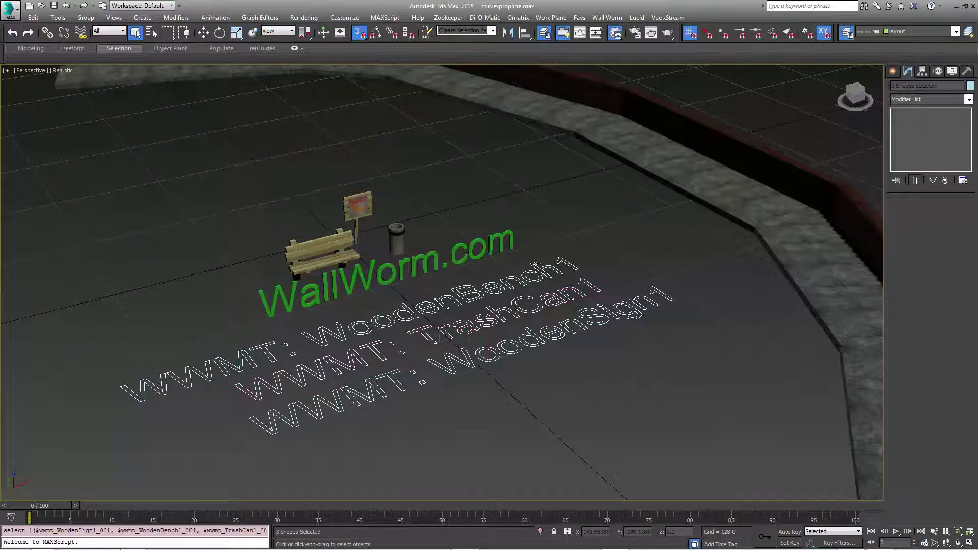
# Open the WWMT Proxy Tools, move the window clear of the props, and refresh its list of WWMT models in the scene.
pyautogui.click(605, 18)
pyautogui.moveTo(659, 43)
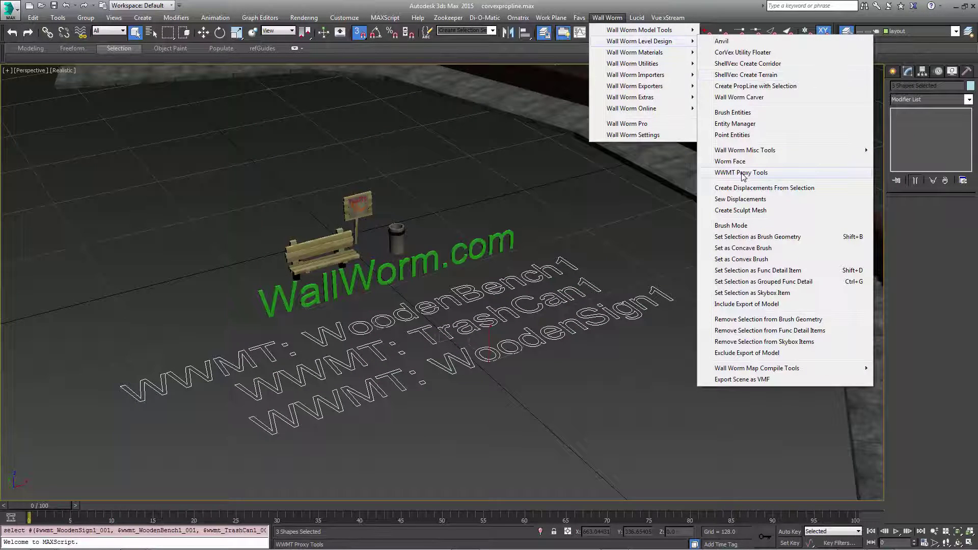
pyautogui.click(742, 175)
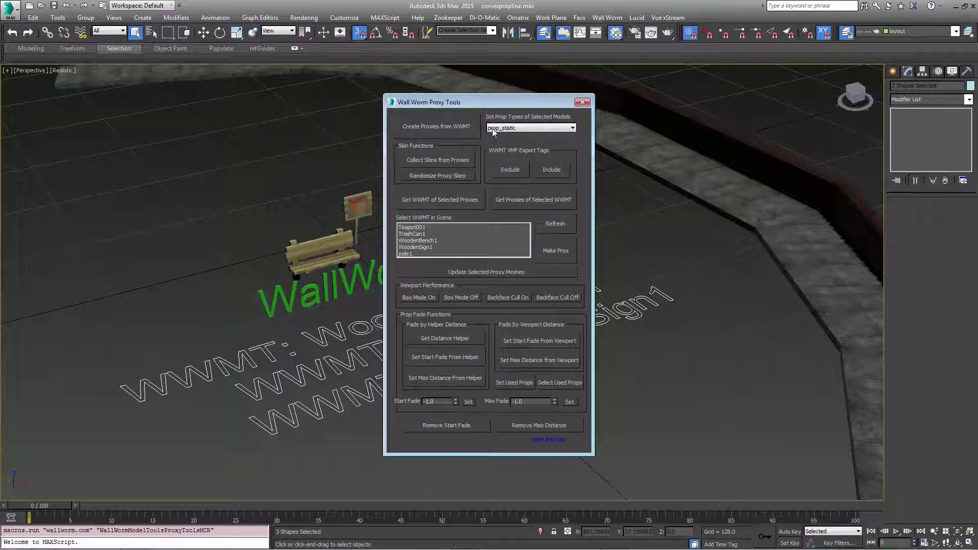
pyautogui.moveTo(469, 102); pyautogui.dragTo(106, 62)
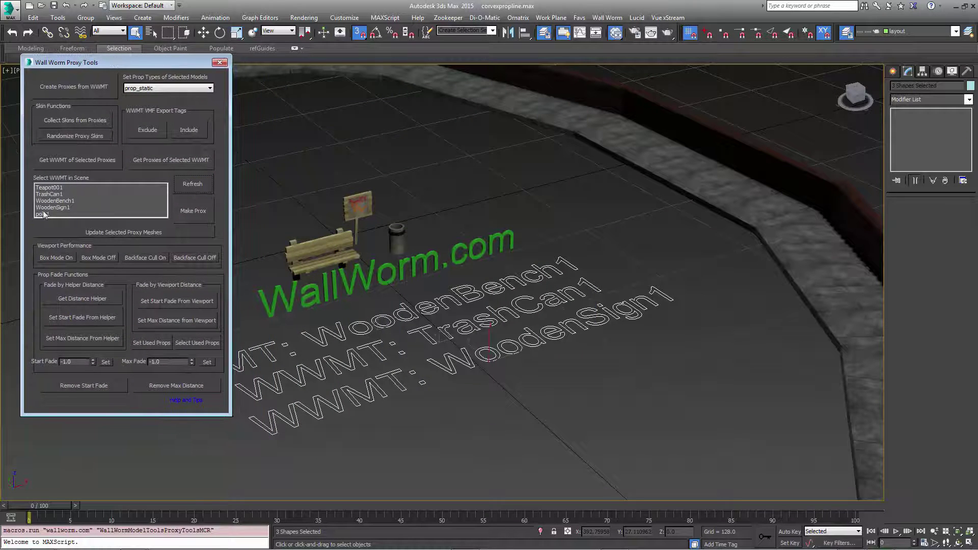
pyautogui.click(203, 187)
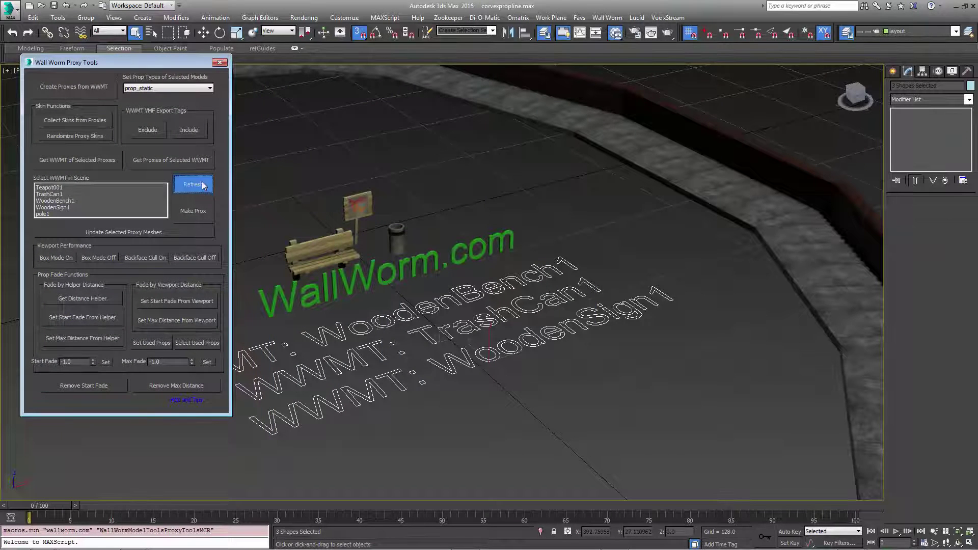
# Make trial proxies of TrashCan1, WoodenBench1 and WoodenSign1, inspect them up close, and undo their creation.
pyautogui.click(48, 194)
pyautogui.keyDown('shift'); pyautogui.click(54, 207); pyautogui.keyUp('shift')
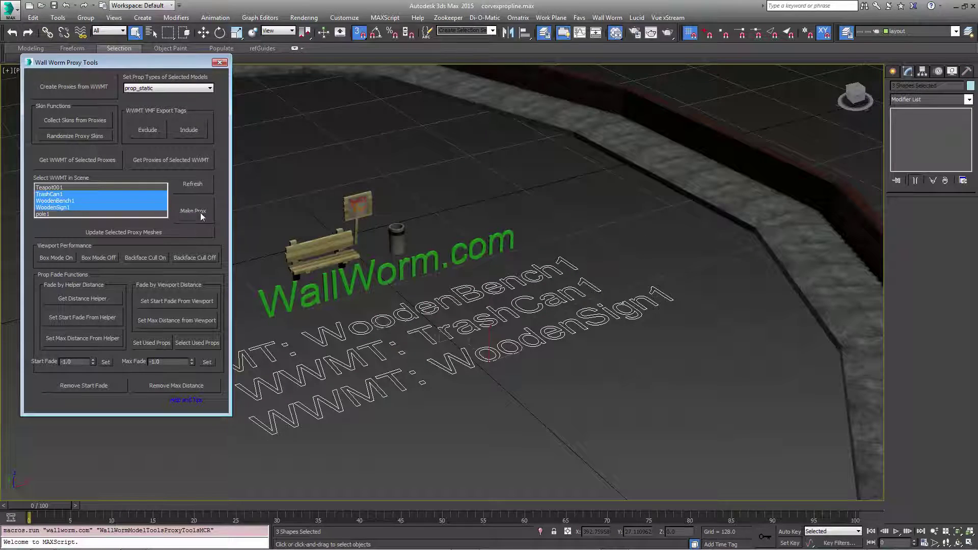
pyautogui.click(196, 212)
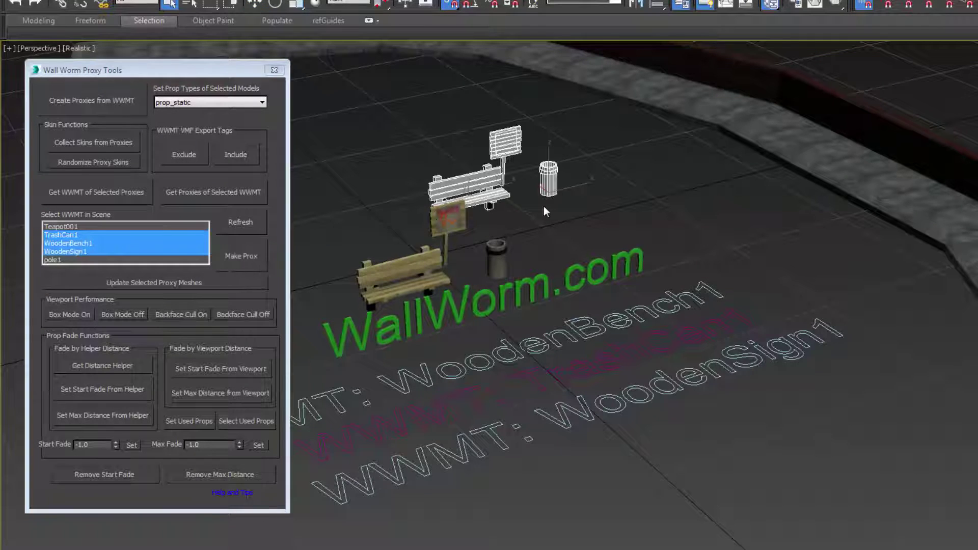
pyautogui.scroll(5, 546, 209)
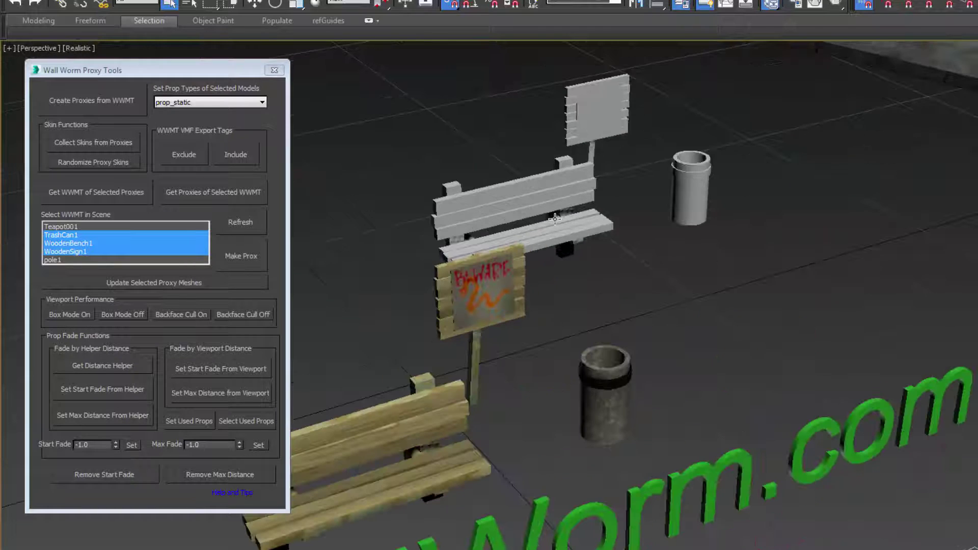
pyautogui.hotkey('ctrl', 'z')
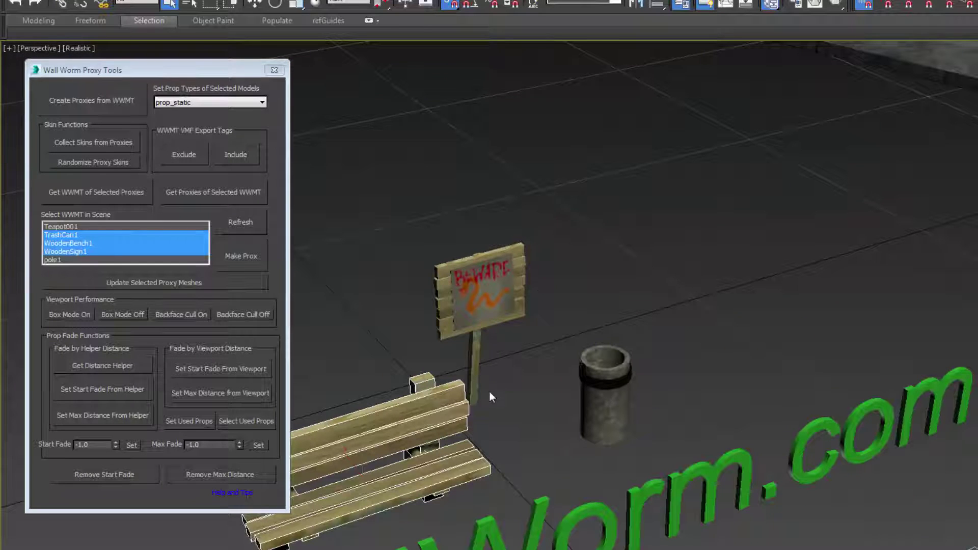
pyautogui.scroll(-5, 489, 392)
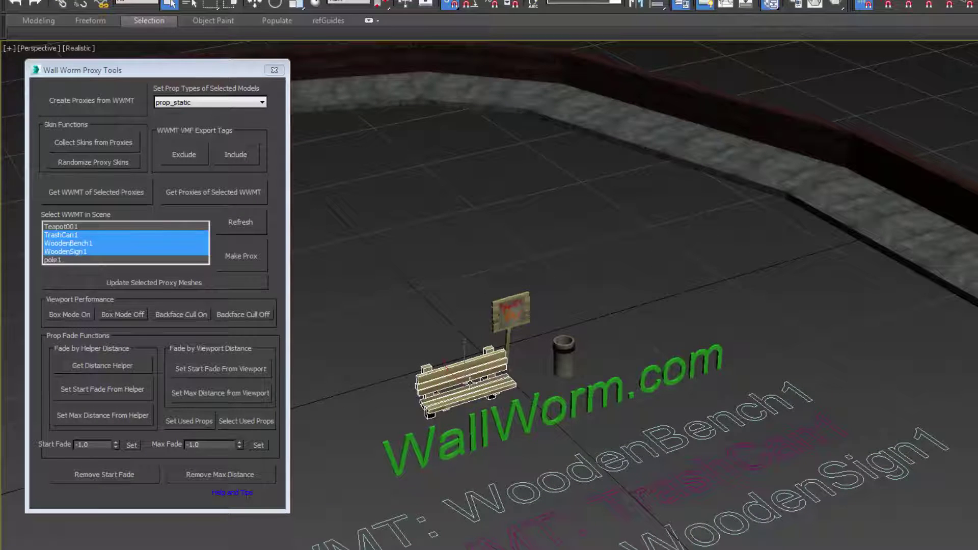
# Move the bench, sign and trash can proxies one at a time off the original models they overlap.
pyautogui.rightClick(453, 396)
pyautogui.click(484, 414)
pyautogui.keyDown('shift'); pyautogui.moveTo(449, 368); pyautogui.dragTo(397, 316); pyautogui.keyUp('shift')
pyautogui.click(512, 344)
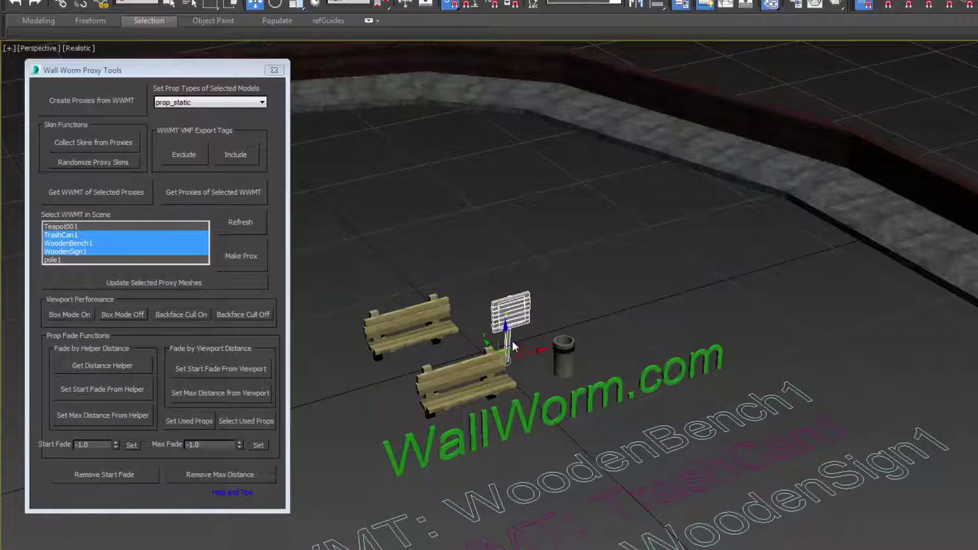
pyautogui.keyDown('shift'); pyautogui.moveTo(493, 348); pyautogui.dragTo(465, 323); pyautogui.keyUp('shift')
pyautogui.click(560, 356)
pyautogui.moveTo(553, 358)
pyautogui.keyDown('shift'); pyautogui.mouseDown()
pyautogui.moveTo(489, 293)
pyautogui.moveTo(496, 298)
pyautogui.mouseUp(); pyautogui.keyUp('shift')
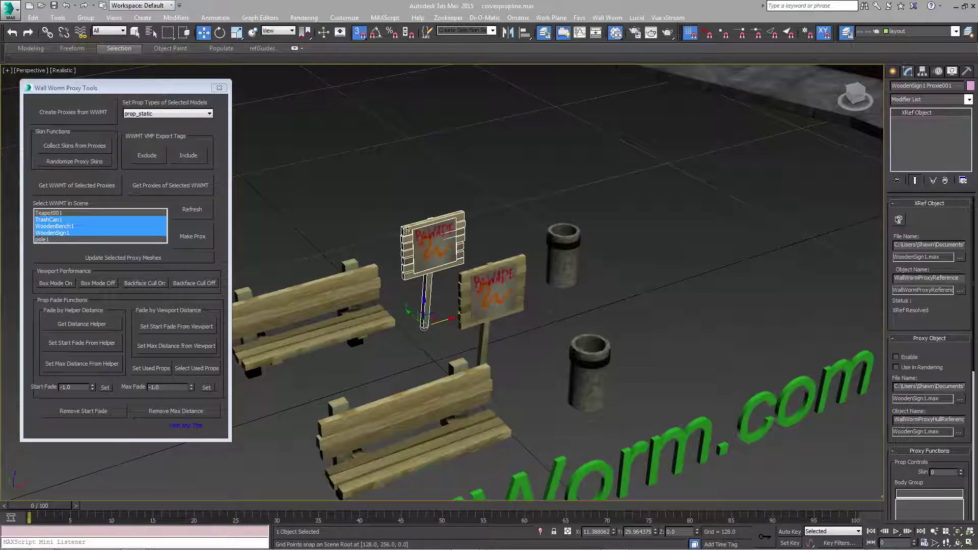
# Select the bench, sign and trash can proxies together and move them as a group farther from the originals.
pyautogui.moveTo(451, 259); pyautogui.dragTo(488, 264, button='middle')
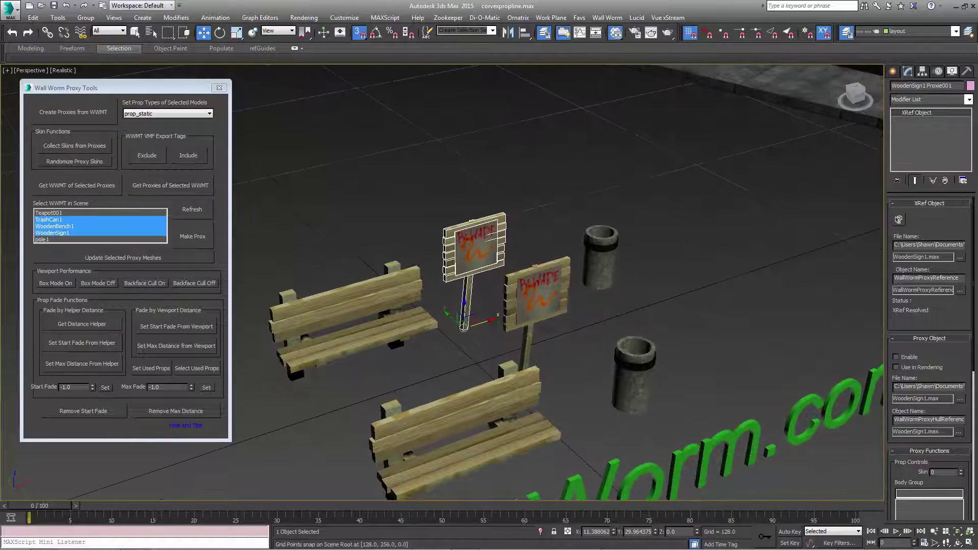
pyautogui.scroll(-5, 488, 264)
pyautogui.keyDown('alt'); pyautogui.moveTo(551, 306); pyautogui.dragTo(466, 293, button='middle'); pyautogui.keyUp('alt')
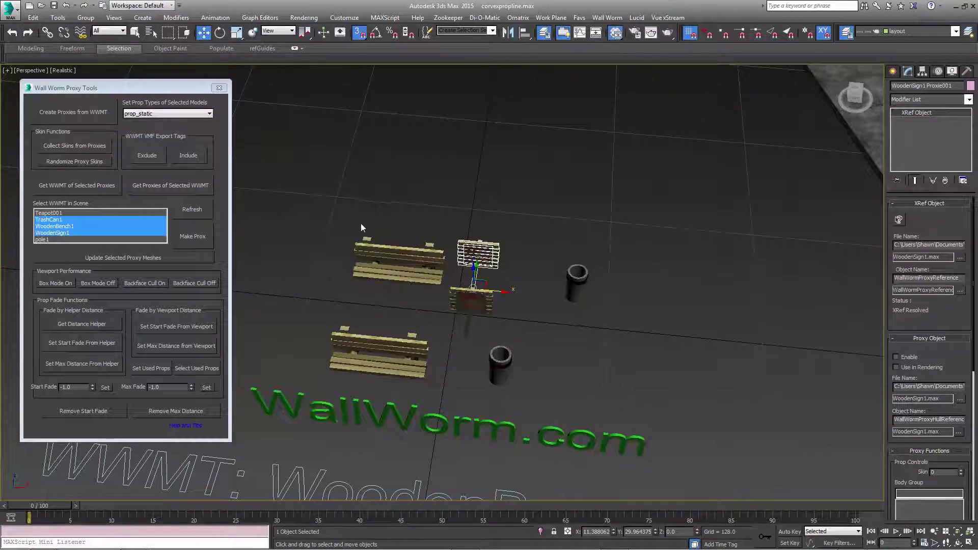
pyautogui.moveTo(596, 265); pyautogui.dragTo(631, 278)
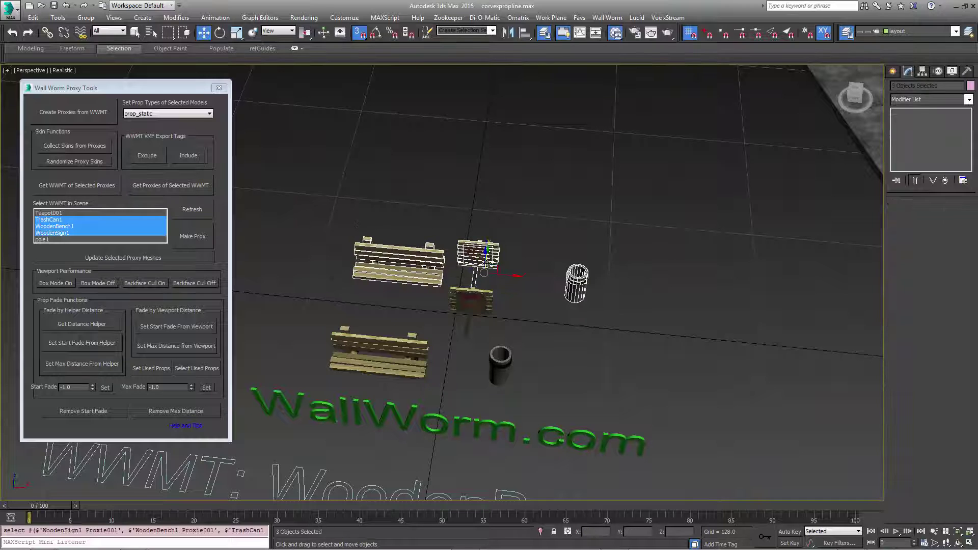
pyautogui.moveTo(501, 260); pyautogui.dragTo(573, 280, button='middle')
pyautogui.moveTo(564, 280); pyautogui.dragTo(580, 265)
pyautogui.keyDown('alt'); pyautogui.moveTo(580, 266); pyautogui.dragTo(585, 263, button='middle'); pyautogui.keyUp('alt')
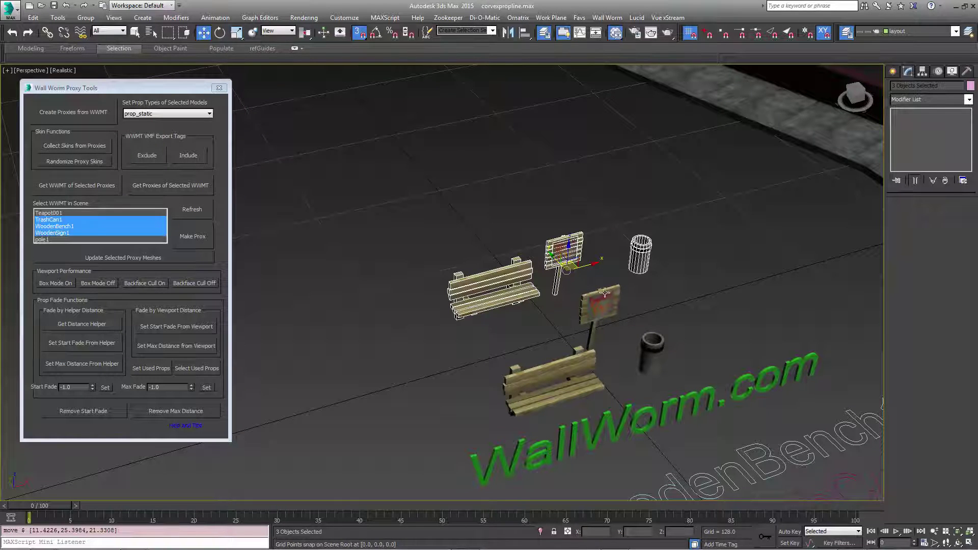
# Select all the original props, proxies and text shapes and mark them with Exclude Export of Model.
pyautogui.scroll(-5, 657, 352)
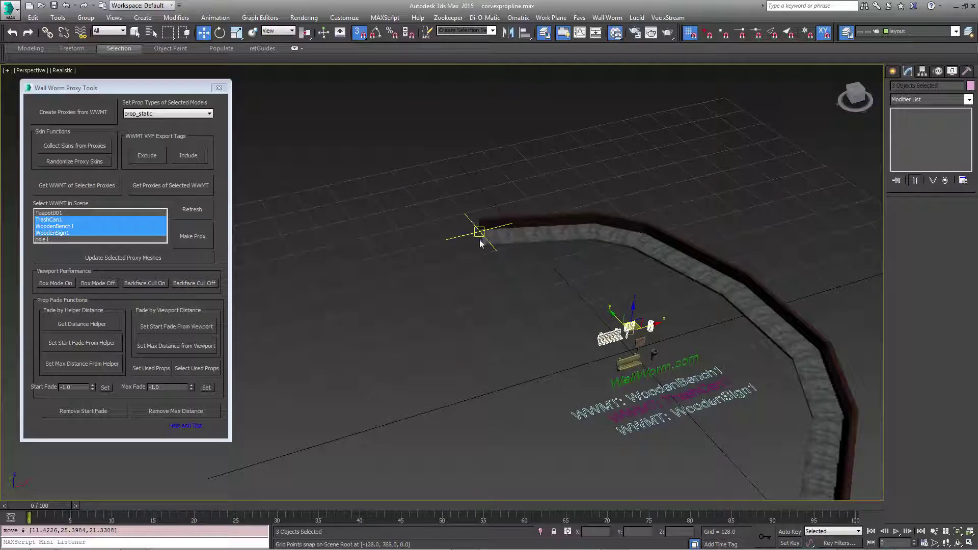
pyautogui.scroll(5, 541, 306)
pyautogui.scroll(3, 525, 323)
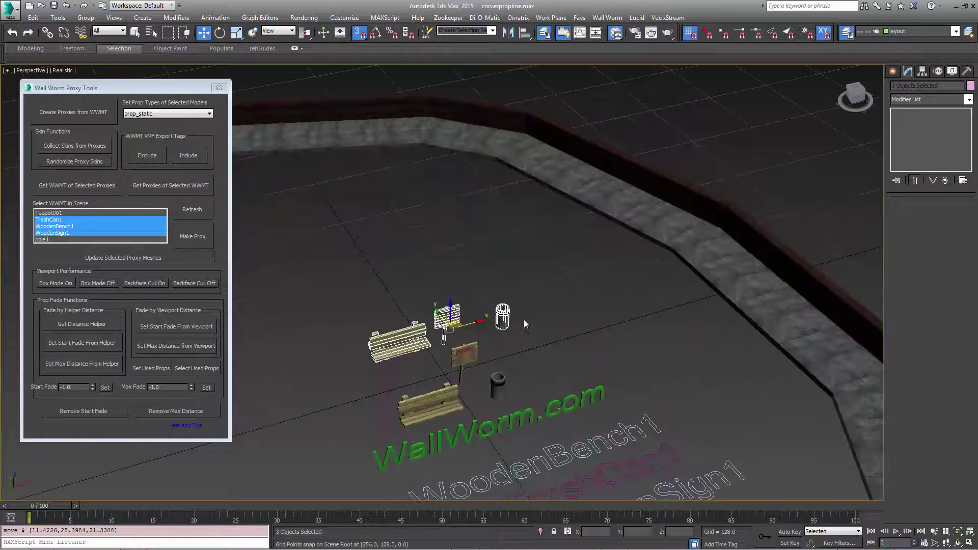
pyautogui.moveTo(551, 336); pyautogui.dragTo(571, 220, button='middle')
pyautogui.moveTo(295, 167); pyautogui.dragTo(633, 454)
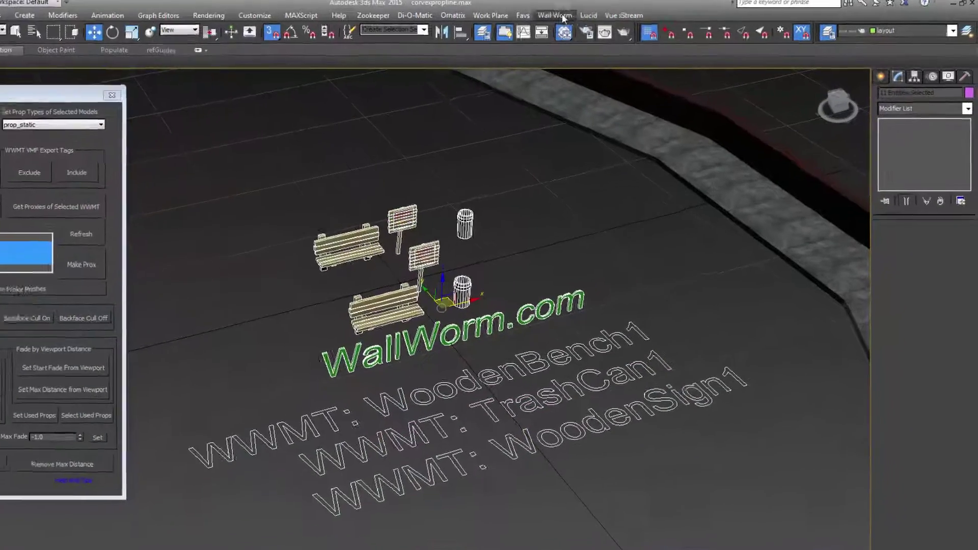
pyautogui.click(612, 19)
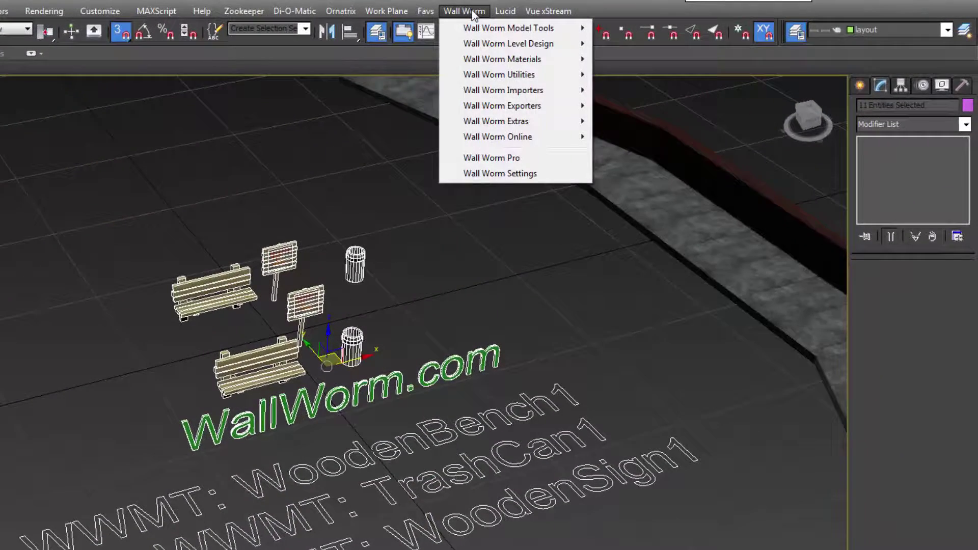
pyautogui.moveTo(496, 44)
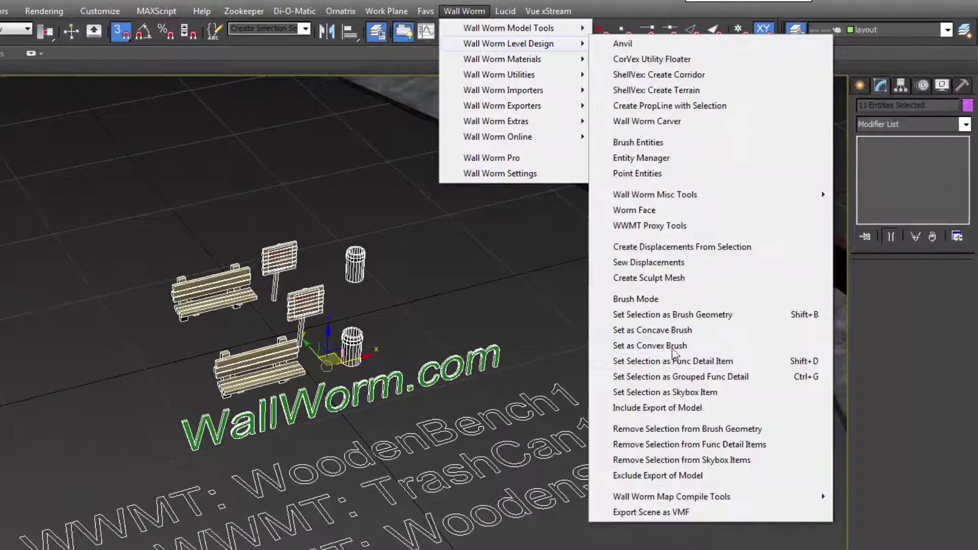
pyautogui.click(668, 479)
# Clear the selection and inspect the original props, their proxies and the WWMT text shapes inside the curved sidewalk.
pyautogui.scroll(2, 246, 271)
pyautogui.scroll(-3, 246, 268)
pyautogui.keyDown('alt'); pyautogui.moveTo(246, 268); pyautogui.dragTo(313, 270, button='middle'); pyautogui.keyUp('alt')
pyautogui.click(249, 418)
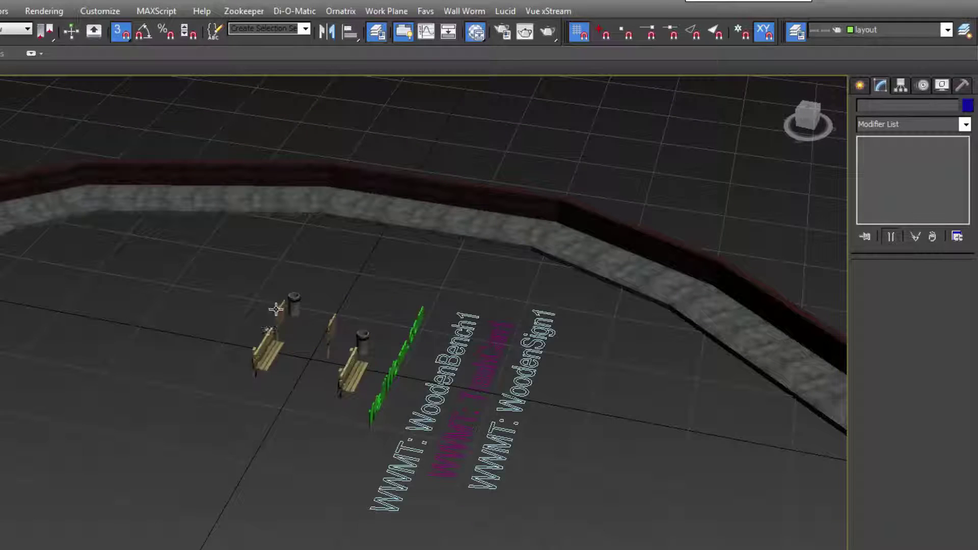
pyautogui.click(405, 376)
pyautogui.click(422, 396)
pyautogui.click(322, 322)
pyautogui.click(307, 316)
pyautogui.keyDown('alt'); pyautogui.moveTo(272, 287); pyautogui.dragTo(227, 289, button='middle'); pyautogui.keyUp('alt')
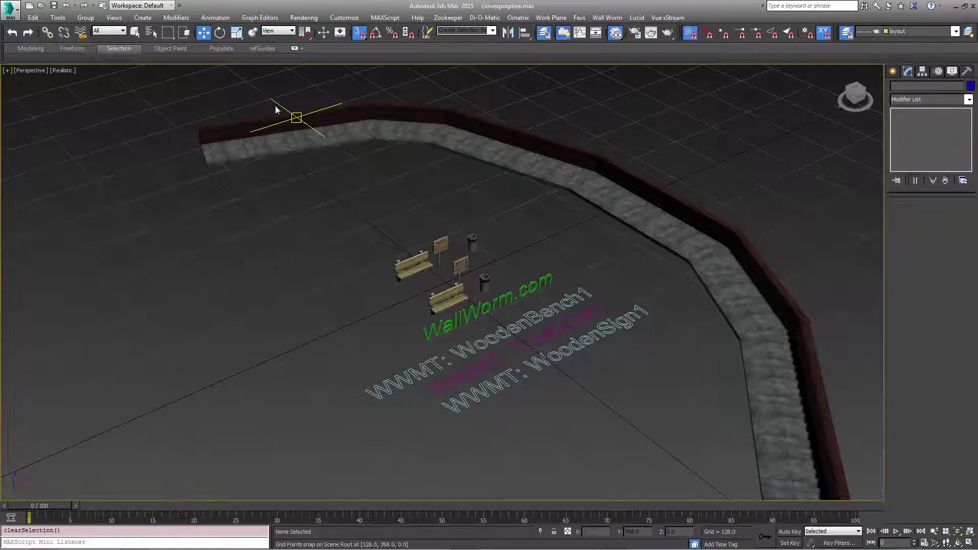
# Select only the control spline Corvex001CtrSpline001 without the two Corvex objects, and add the bench and trash can proxies.
pyautogui.click(294, 133)
pyautogui.keyDown('alt'); pyautogui.click(269, 125); pyautogui.keyUp('alt')
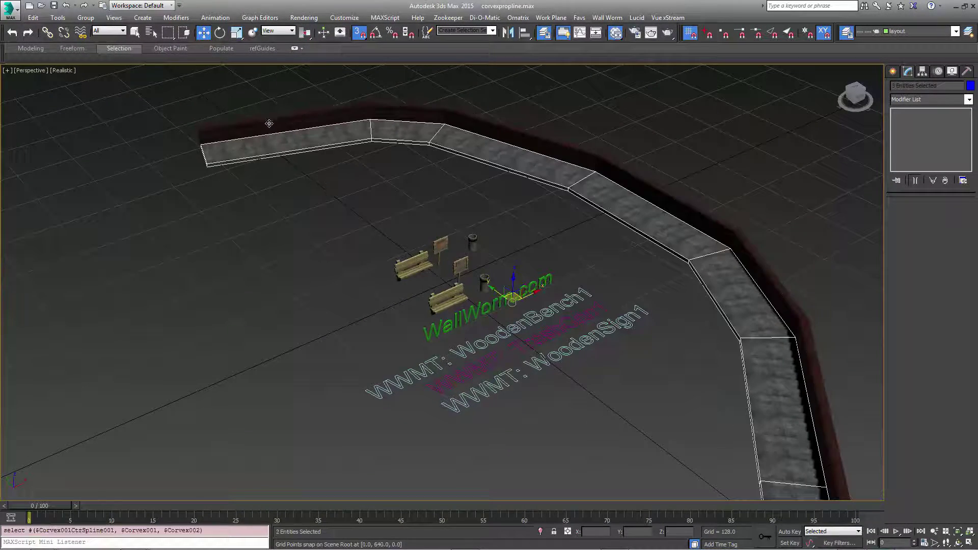
pyautogui.keyDown('alt'); pyautogui.click(275, 150); pyautogui.keyUp('alt')
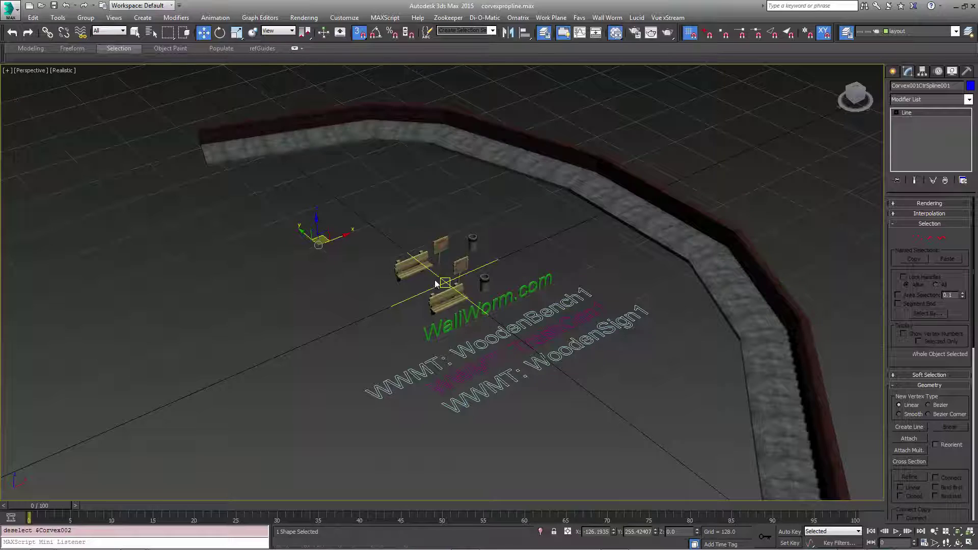
pyautogui.scroll(5, 436, 284)
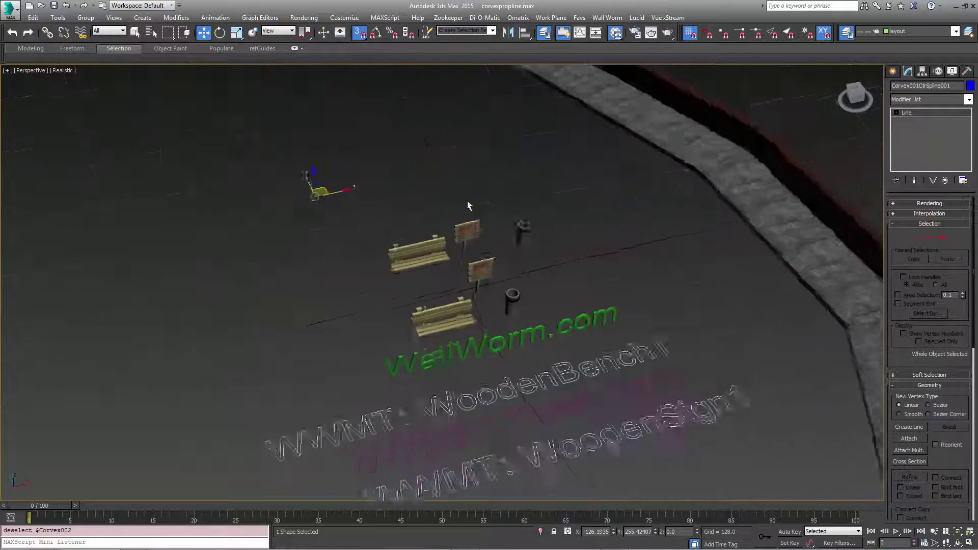
pyautogui.keyDown('alt'); pyautogui.moveTo(467, 202); pyautogui.dragTo(467, 203, button='middle'); pyautogui.keyUp('alt')
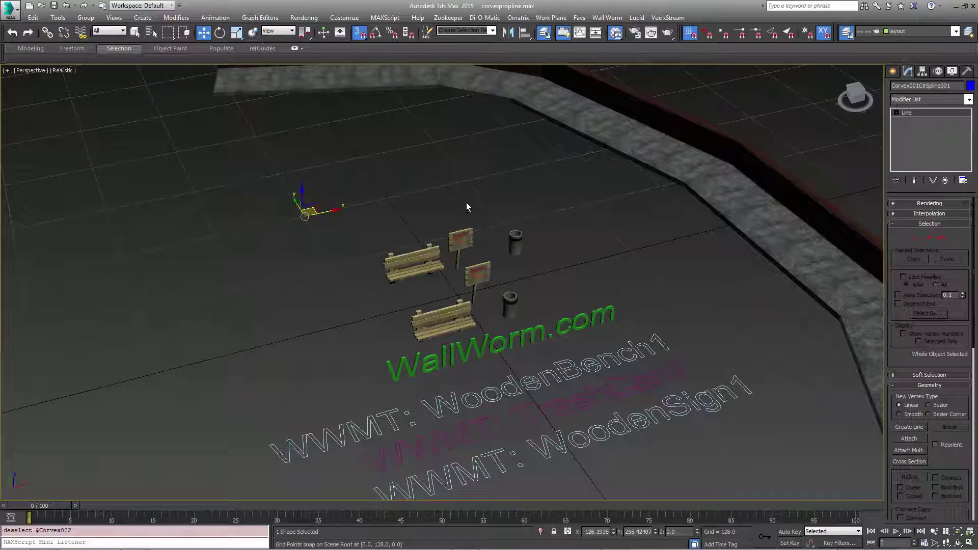
pyautogui.keyDown('ctrl'); pyautogui.click(407, 258); pyautogui.keyUp('ctrl')
pyautogui.keyDown('ctrl'); pyautogui.click(515, 236); pyautogui.keyUp('ctrl')
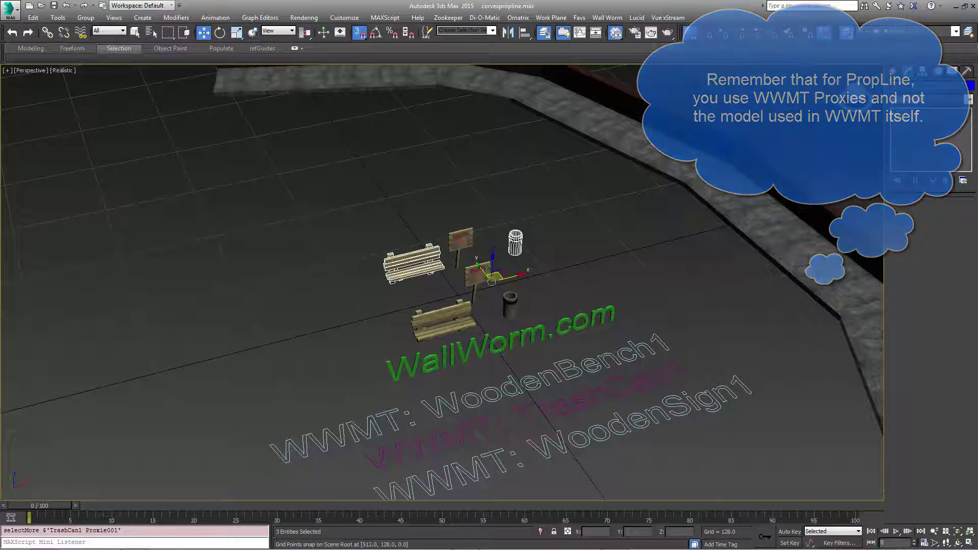
# Save the scene and create a Wall Worm PropLine from the selected spline and proxies.
pyautogui.hotkey('ctrl', 's')
pyautogui.click(607, 18)
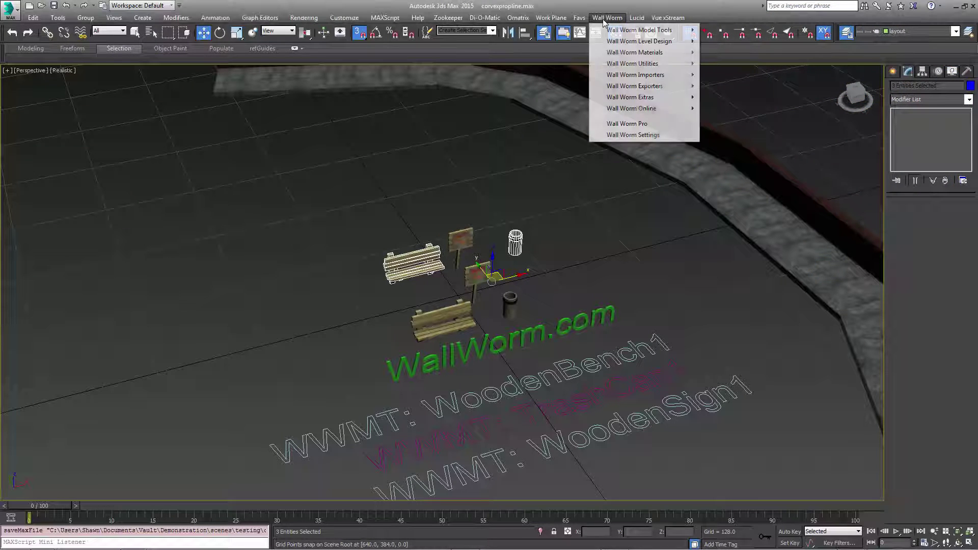
pyautogui.moveTo(631, 43)
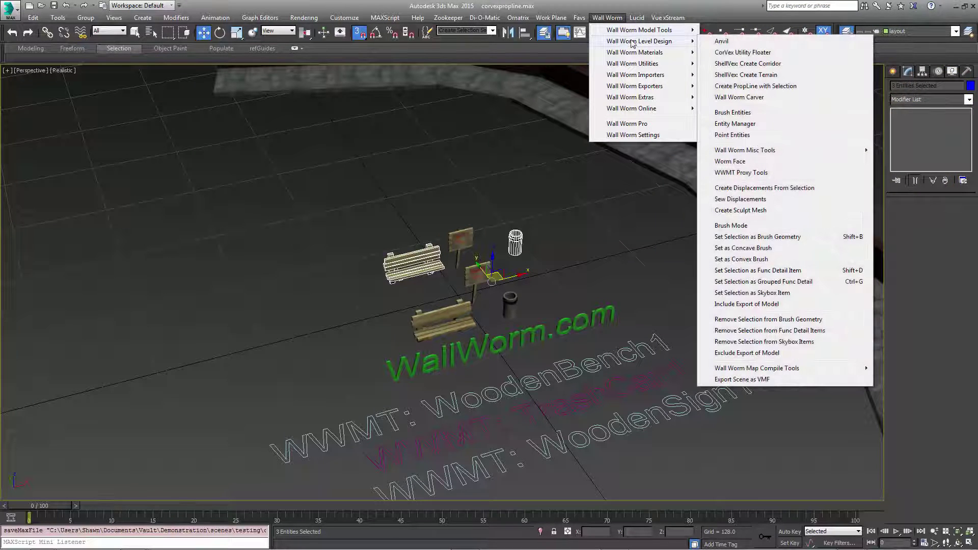
pyautogui.click(735, 89)
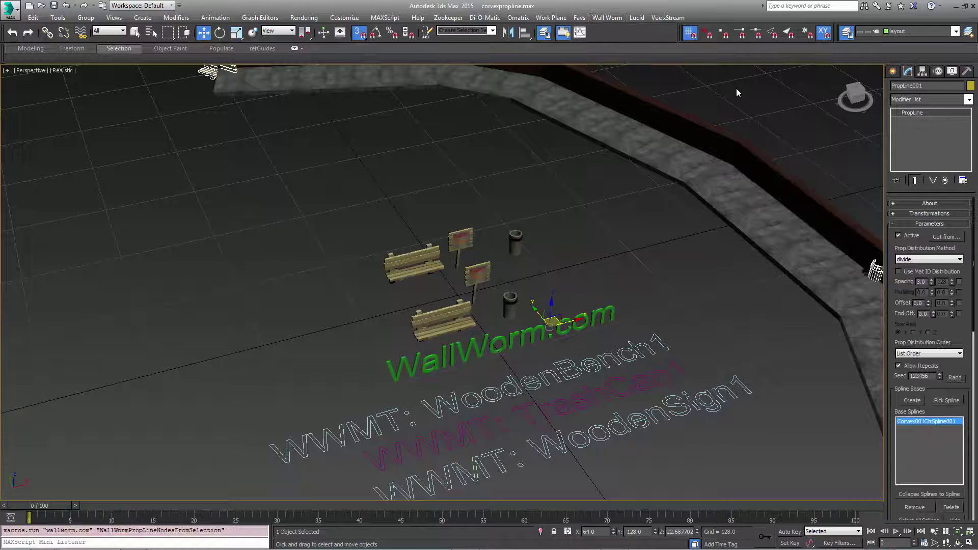
# Set the PropLine's spacing to 128 and its prop distribution method to spacing.
pyautogui.moveTo(574, 193)
pyautogui.keyDown('alt'); pyautogui.mouseDown(button='middle')
pyautogui.moveTo(606, 184)
pyautogui.moveTo(643, 224)
pyautogui.moveTo(655, 216)
pyautogui.moveTo(533, 214)
pyautogui.moveTo(586, 207)
pyautogui.mouseUp(button='middle'); pyautogui.keyUp('alt')
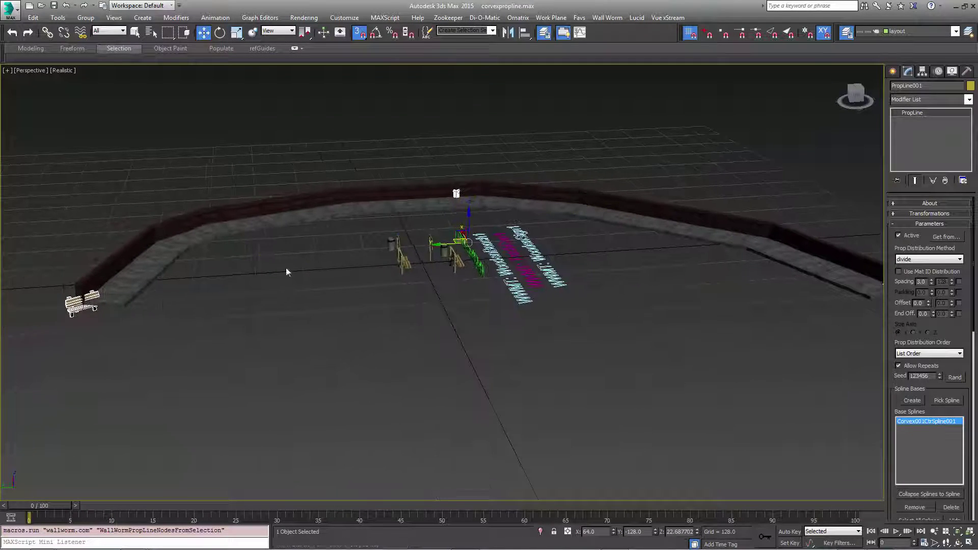
pyautogui.keyDown('alt'); pyautogui.moveTo(499, 228); pyautogui.dragTo(406, 284, button='middle'); pyautogui.keyUp('alt')
pyautogui.keyDown('alt'); pyautogui.moveTo(561, 296); pyautogui.dragTo(608, 298, button='middle'); pyautogui.keyUp('alt')
pyautogui.scroll(2, 609, 299)
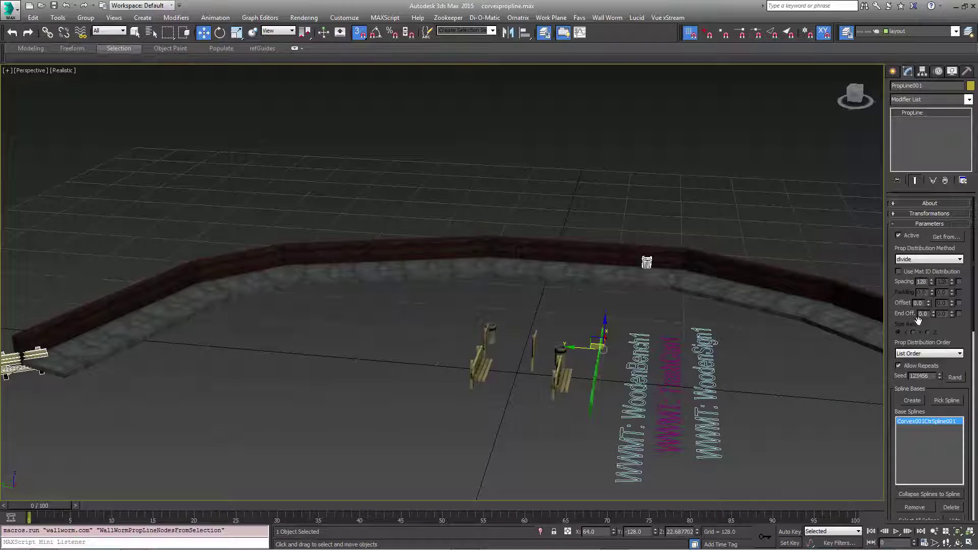
pyautogui.click(918, 260)
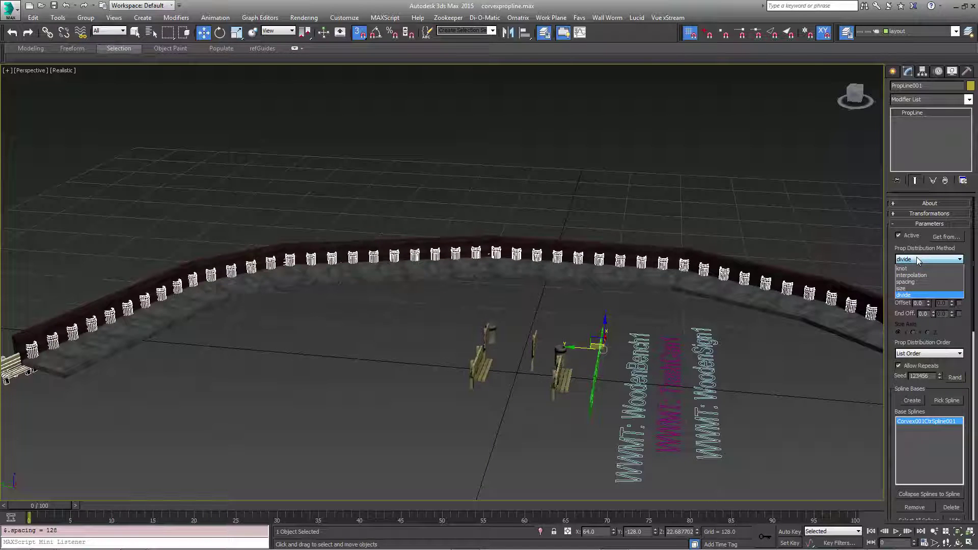
pyautogui.click(907, 287)
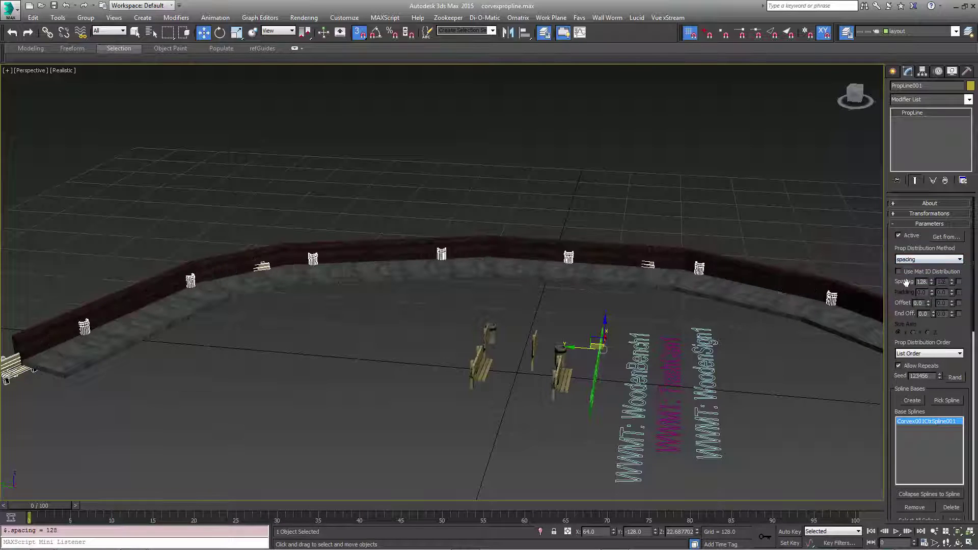
# Shift the PropLine's props off the wall onto the sidewalk by setting their Y translation to -13.7.
pyautogui.moveTo(258, 305); pyautogui.dragTo(388, 316, button='middle')
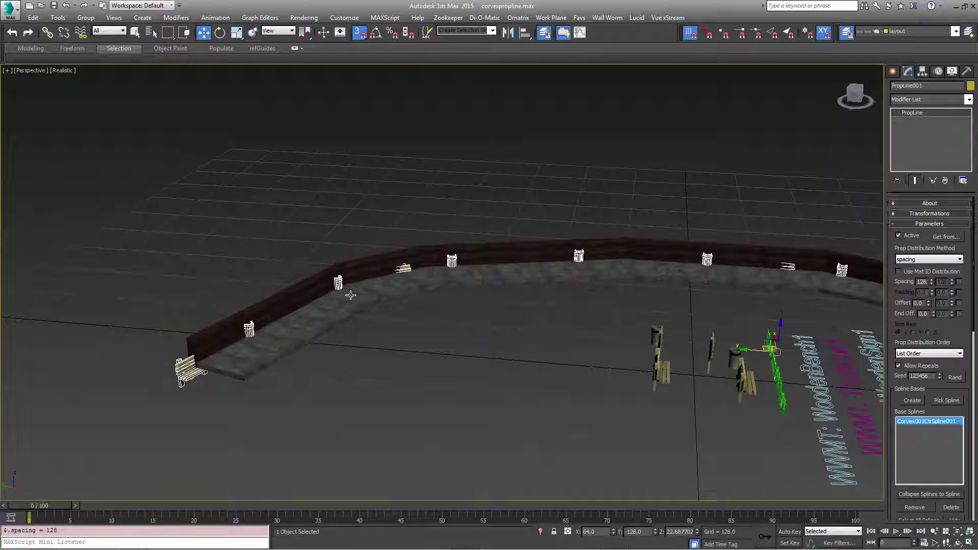
pyautogui.moveTo(703, 273); pyautogui.dragTo(617, 294, button='middle')
pyautogui.keyDown('alt'); pyautogui.moveTo(270, 370); pyautogui.dragTo(293, 361, button='middle'); pyautogui.keyUp('alt')
pyautogui.moveTo(171, 423); pyautogui.dragTo(225, 406, button='middle')
pyautogui.scroll(4, 226, 406)
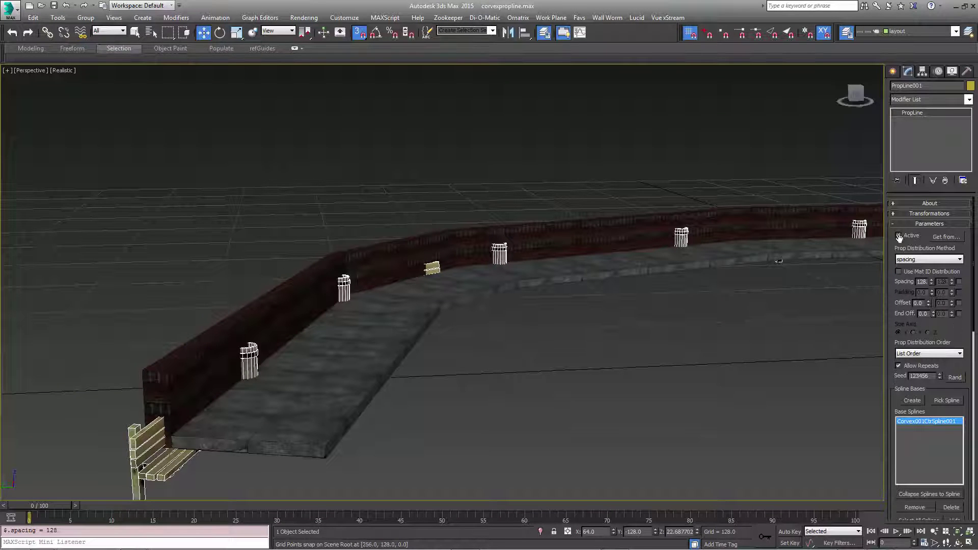
pyautogui.click(903, 214)
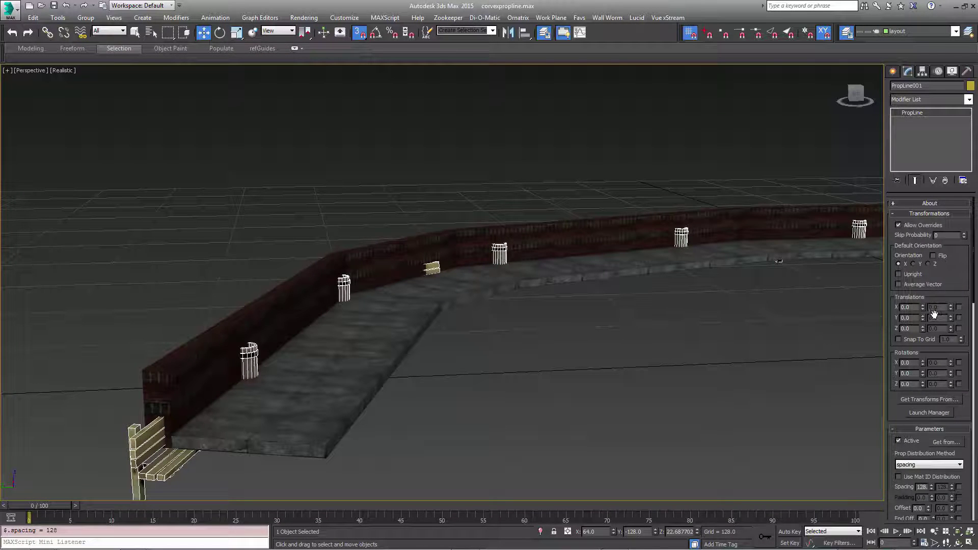
pyautogui.moveTo(922, 318); pyautogui.dragTo(946, 386)
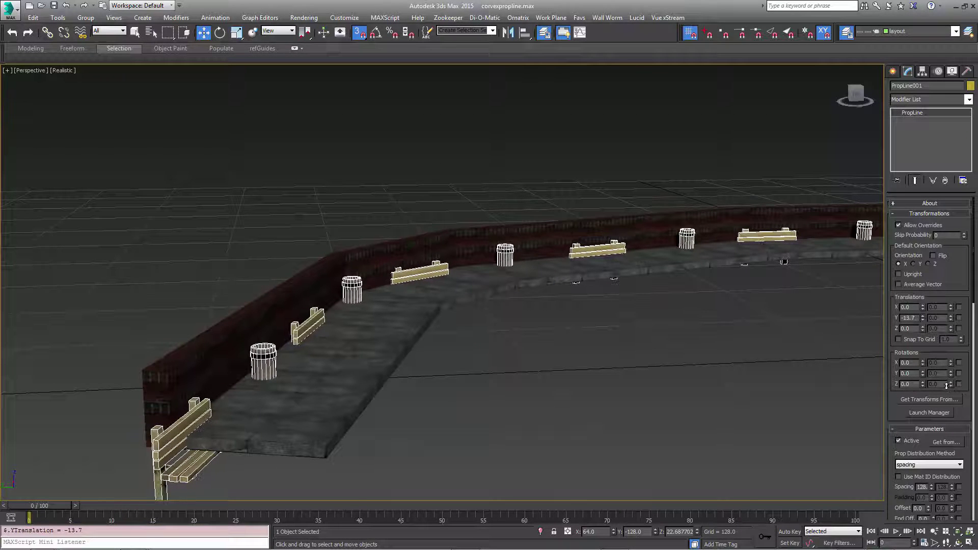
# Set the PropLine's start offset to 39.6 and raise its props with a Z translation of 7.6.
pyautogui.scroll(-5, 899, 402)
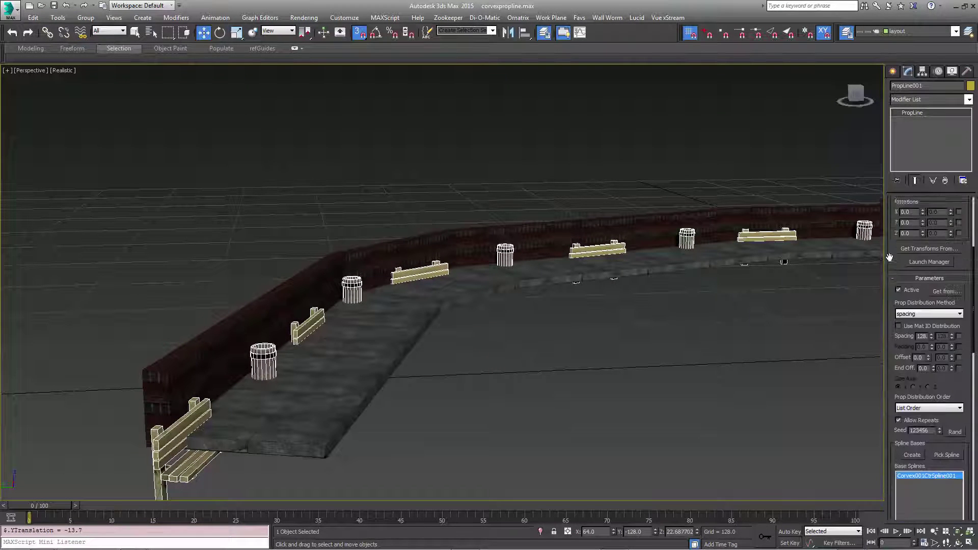
pyautogui.moveTo(929, 355); pyautogui.dragTo(898, 149)
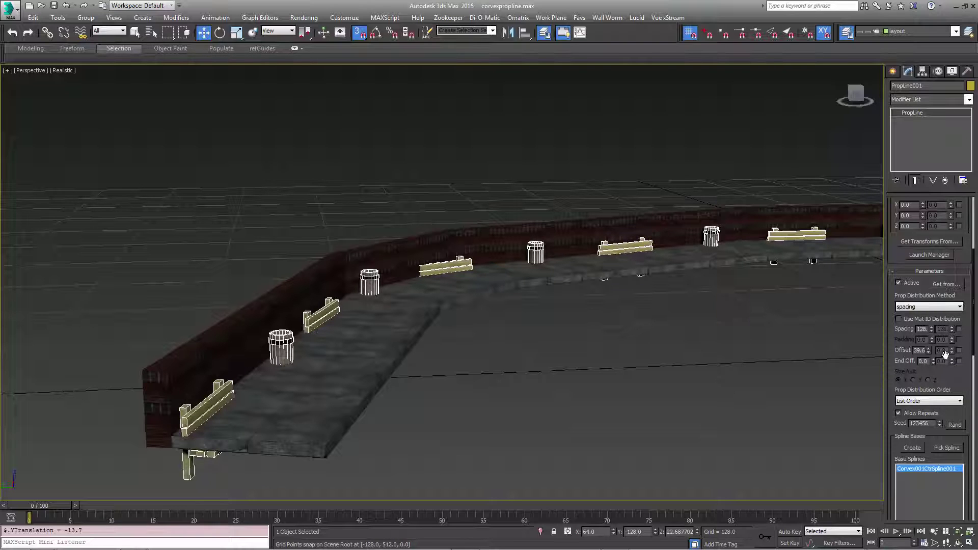
pyautogui.moveTo(894, 253); pyautogui.dragTo(900, 381)
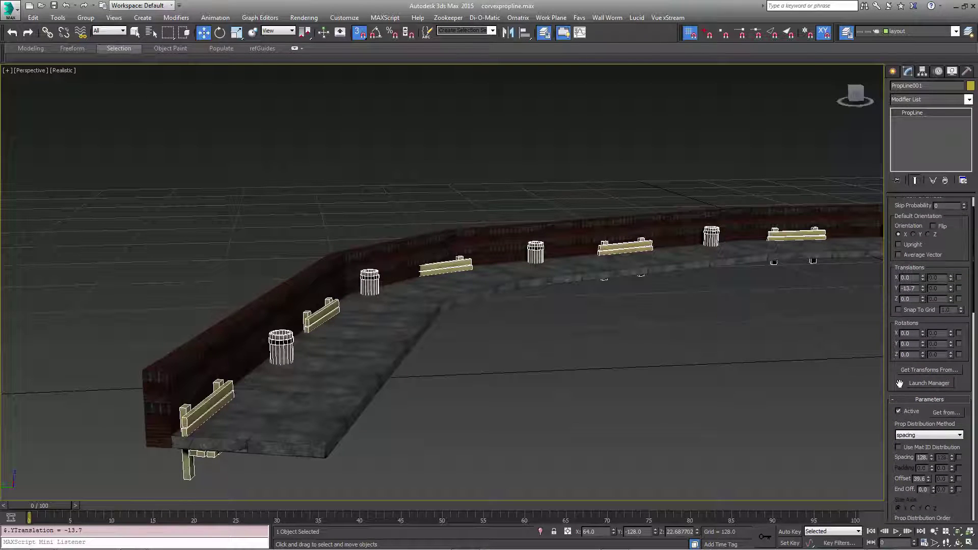
pyautogui.moveTo(924, 299); pyautogui.dragTo(922, 253)
pyautogui.moveTo(922, 255); pyautogui.dragTo(923, 260)
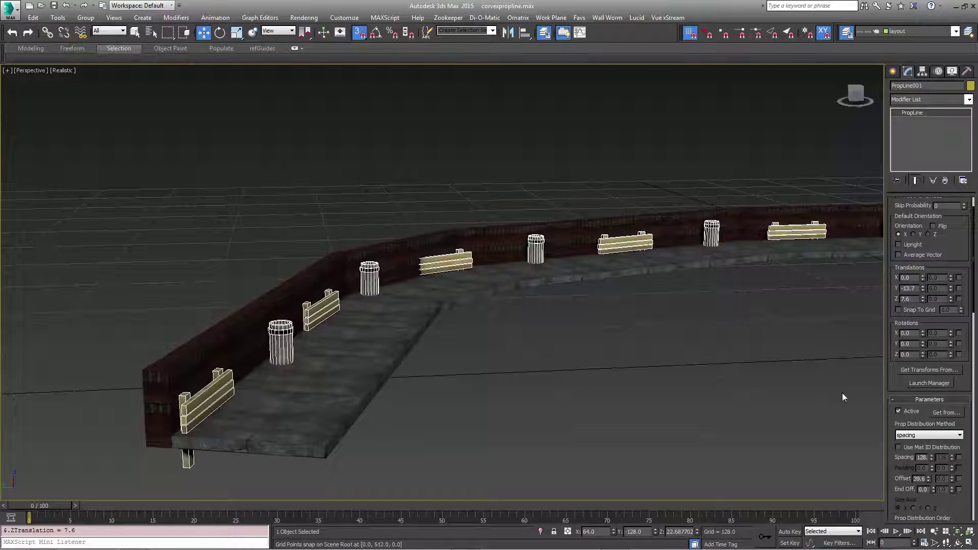
# Launch the PropLine Manager and add the PropLine custom attribute to the WoodenBench1 proxy.
pyautogui.click(928, 383)
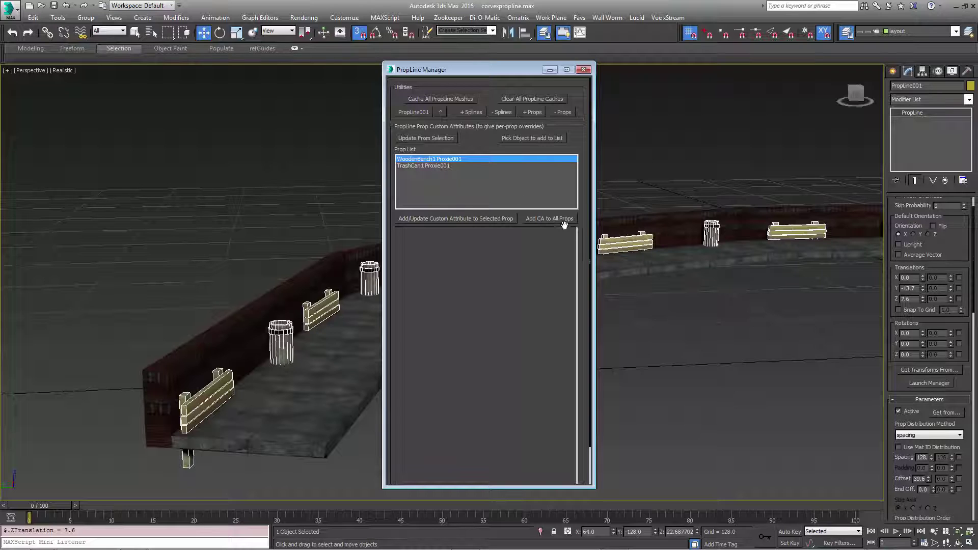
pyautogui.click(488, 219)
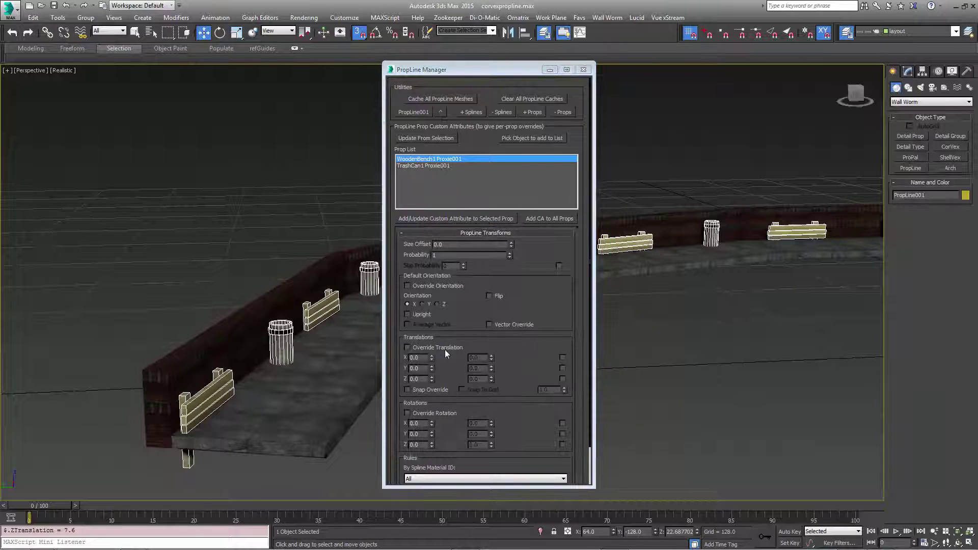
# Override the translation of the WoodenBench1 proxy with Y -14.9 and Z 30, and close the PropLine Manager.
pyautogui.click(407, 347)
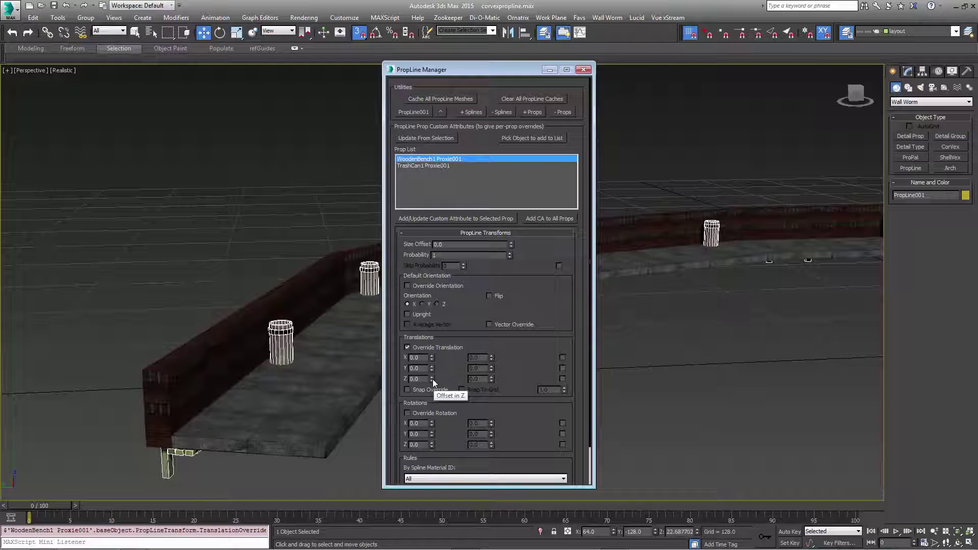
pyautogui.moveTo(431, 368); pyautogui.dragTo(450, 444)
pyautogui.moveTo(432, 378); pyautogui.dragTo(437, 225)
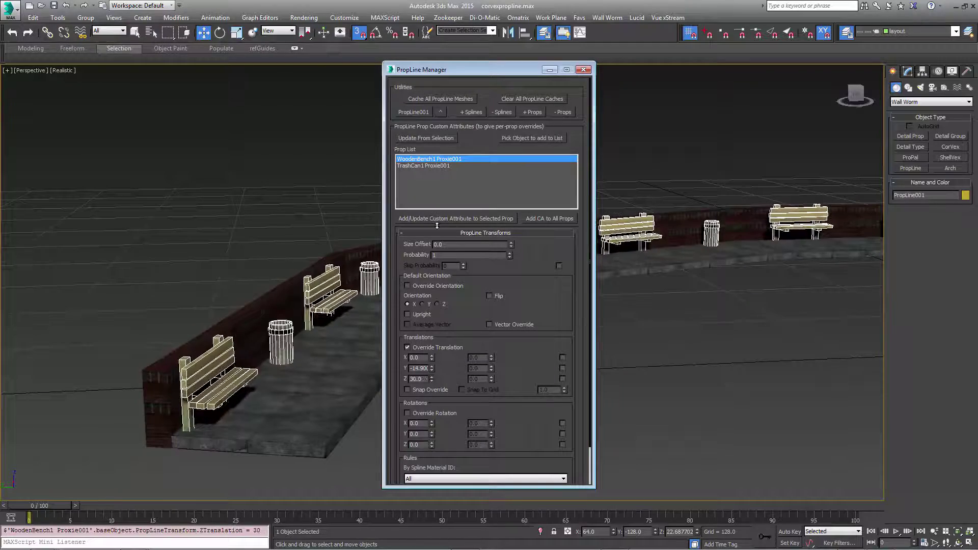
pyautogui.moveTo(245, 326); pyautogui.dragTo(282, 335, button='middle')
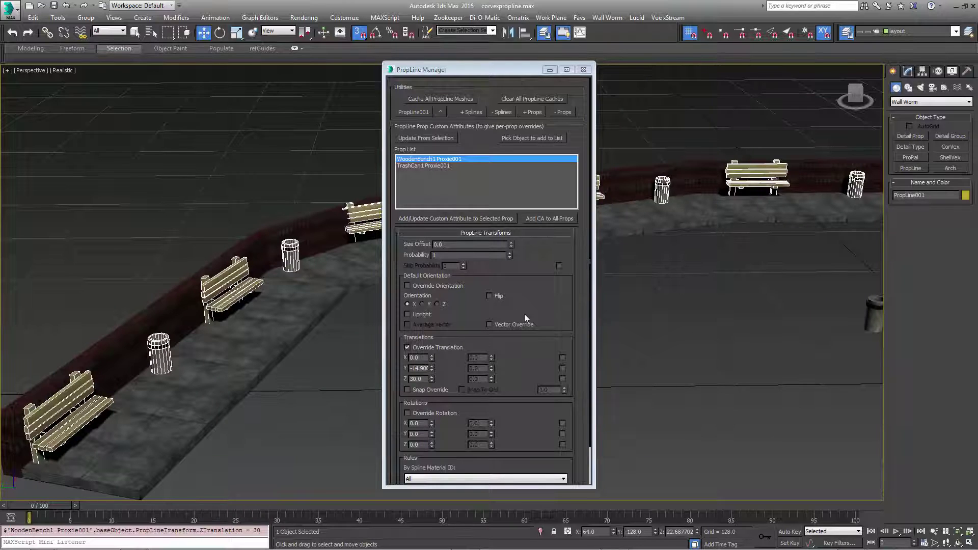
pyautogui.click(584, 70)
# Enable Average Vector in the default orientation settings of the bench and trash can PropLine.
pyautogui.moveTo(617, 160); pyautogui.dragTo(594, 180, button='middle')
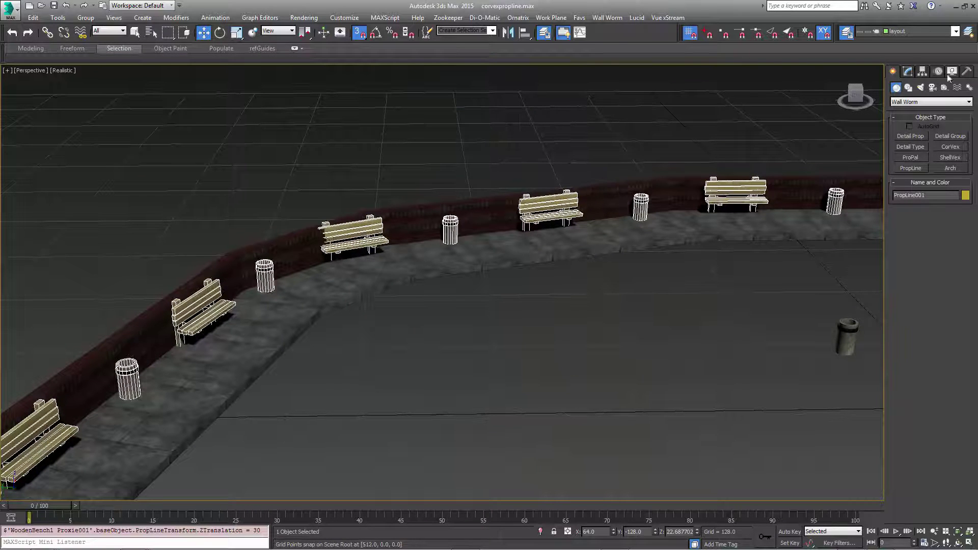
pyautogui.click(907, 71)
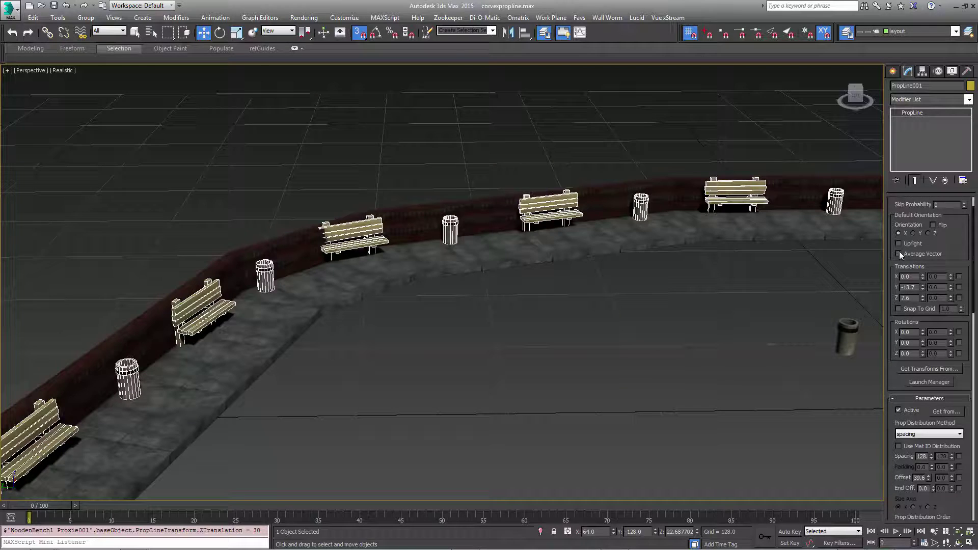
pyautogui.scroll(5, 275, 275)
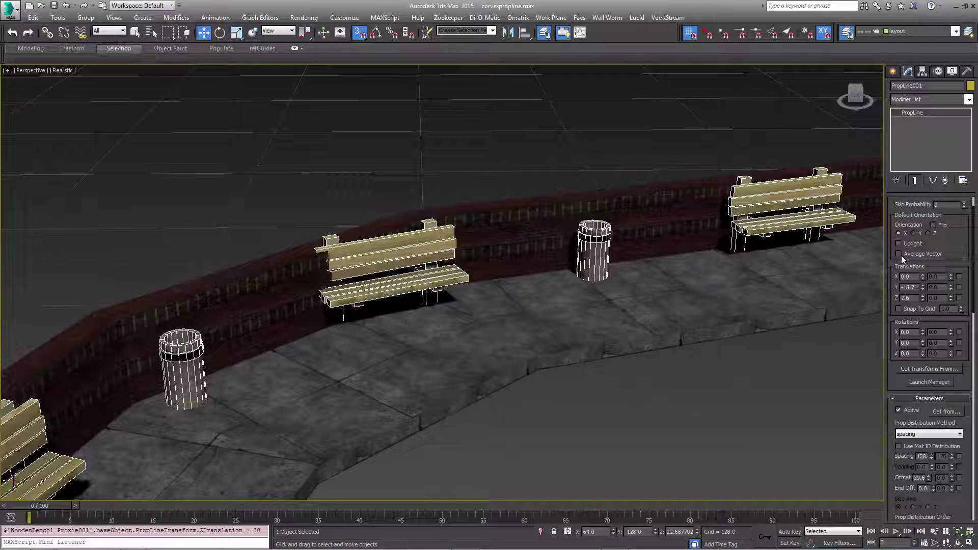
pyautogui.scroll(-6, 543, 318)
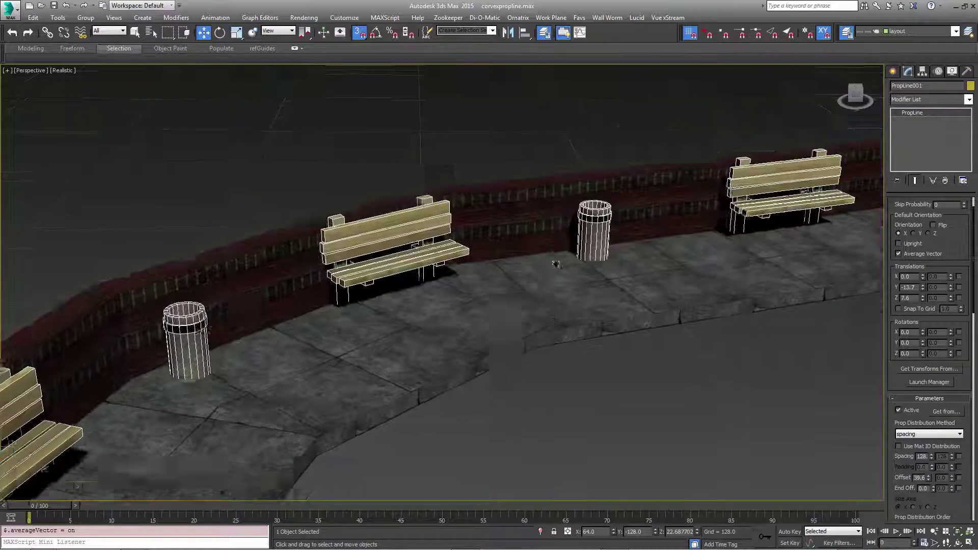
# Examine the orientation and placement of the benches and trash cans along the full length of the curved wall.
pyautogui.moveTo(572, 251)
pyautogui.keyDown('alt'); pyautogui.mouseDown(button='middle')
pyautogui.moveTo(581, 270)
pyautogui.moveTo(621, 275)
pyautogui.moveTo(295, 291)
pyautogui.mouseUp(button='middle'); pyautogui.keyUp('alt')
pyautogui.moveTo(688, 310); pyautogui.dragTo(377, 321, button='middle')
pyautogui.moveTo(661, 332)
pyautogui.mouseDown(button='middle')
pyautogui.moveTo(458, 351)
pyautogui.moveTo(393, 334)
pyautogui.moveTo(513, 340)
pyautogui.moveTo(379, 334)
pyautogui.mouseUp(button='middle')
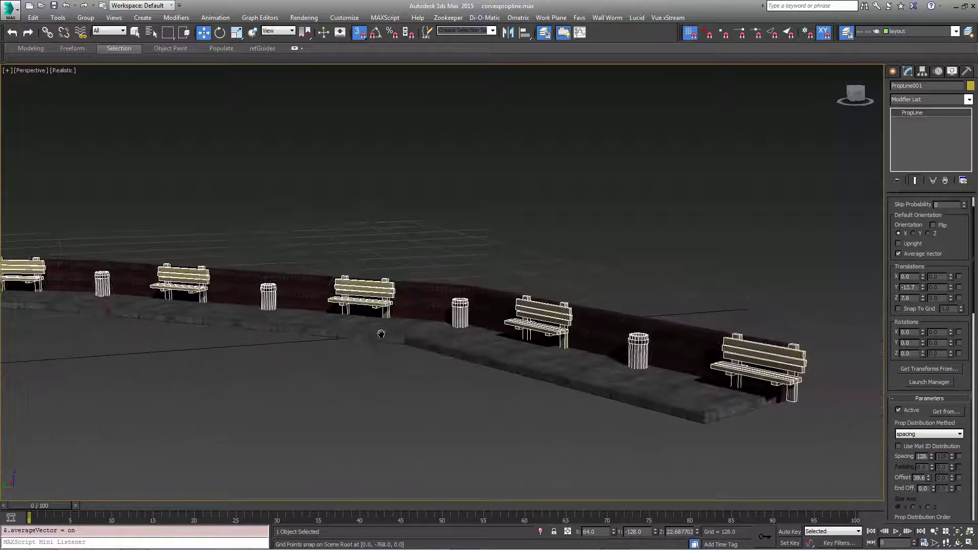
pyautogui.keyDown('alt'); pyautogui.moveTo(581, 336); pyautogui.dragTo(591, 361, button='middle'); pyautogui.keyUp('alt')
pyautogui.moveTo(446, 330); pyautogui.dragTo(694, 352, button='middle')
pyautogui.scroll(-8, 703, 351)
pyautogui.scroll(2, 693, 354)
pyautogui.scroll(4, 514, 303)
pyautogui.keyDown('alt'); pyautogui.moveTo(525, 329); pyautogui.dragTo(507, 290, button='middle'); pyautogui.keyUp('alt')
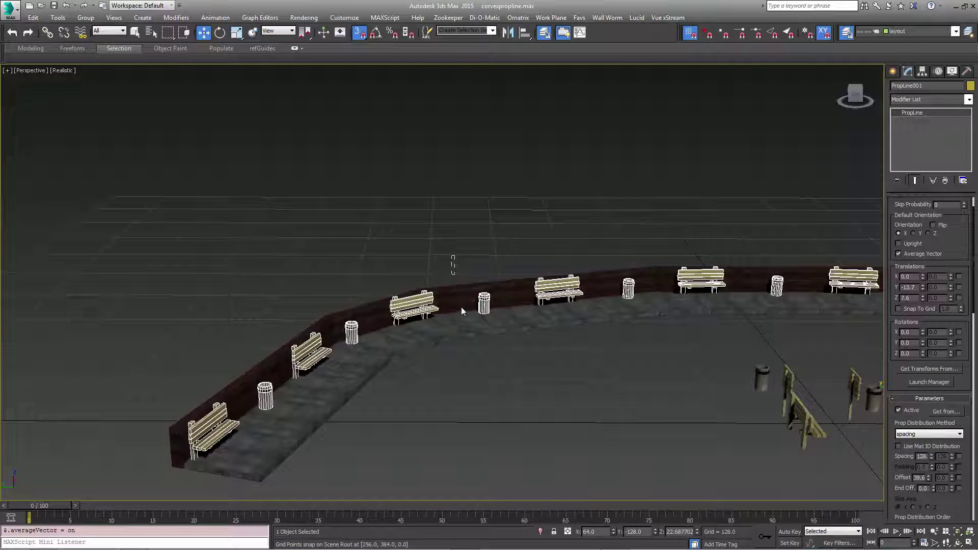
# Create a second PropLine from the selected Corvex001CtrSpline001 center spline and the WoodenSign1 proxy.
pyautogui.click(463, 320)
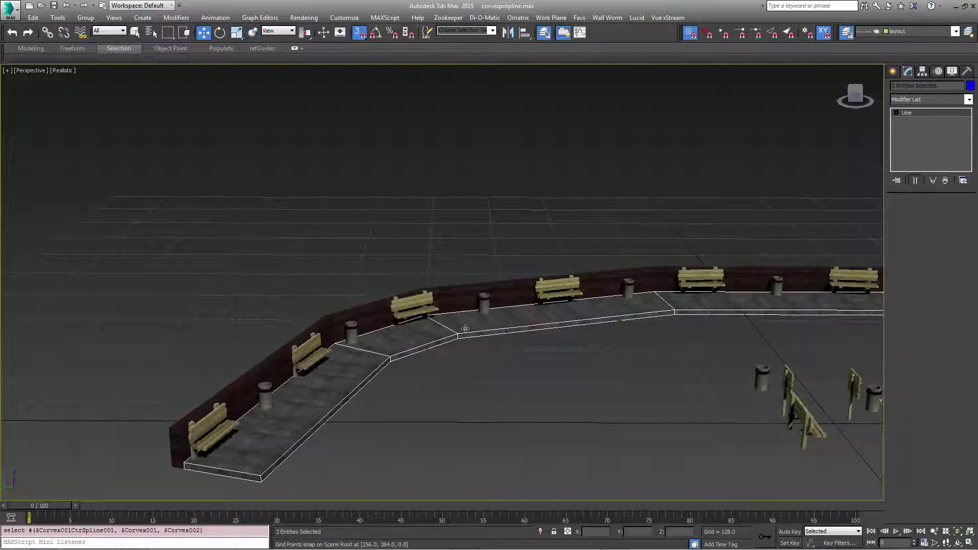
pyautogui.keyDown('alt'); pyautogui.click(463, 328); pyautogui.keyUp('alt')
pyautogui.moveTo(776, 346); pyautogui.dragTo(689, 395, button='middle')
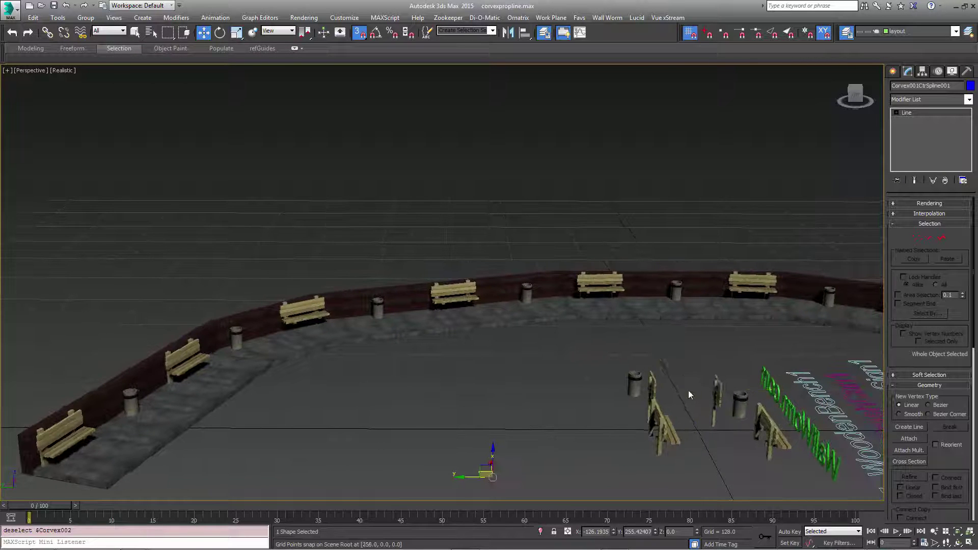
pyautogui.keyDown('ctrl'); pyautogui.click(654, 379); pyautogui.keyUp('ctrl')
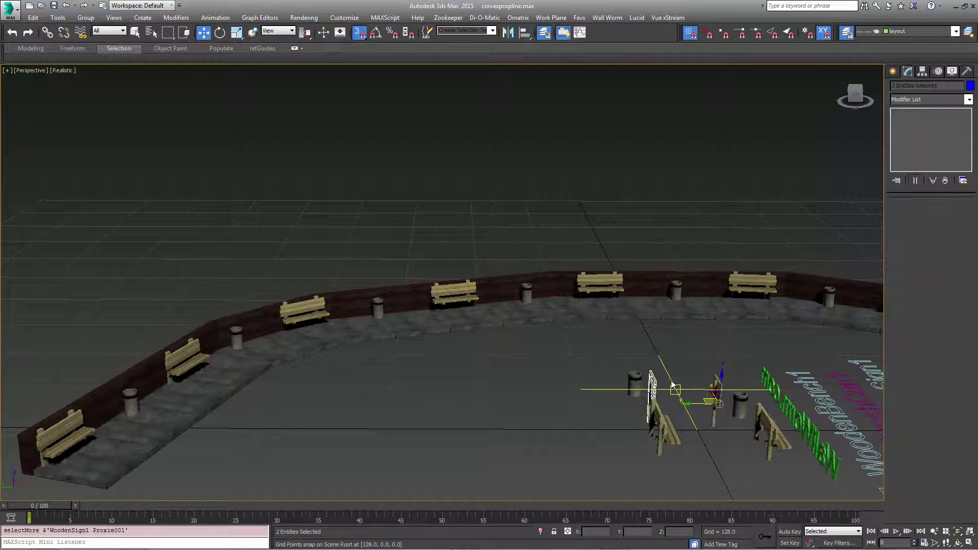
pyautogui.click(600, 17)
pyautogui.moveTo(630, 64)
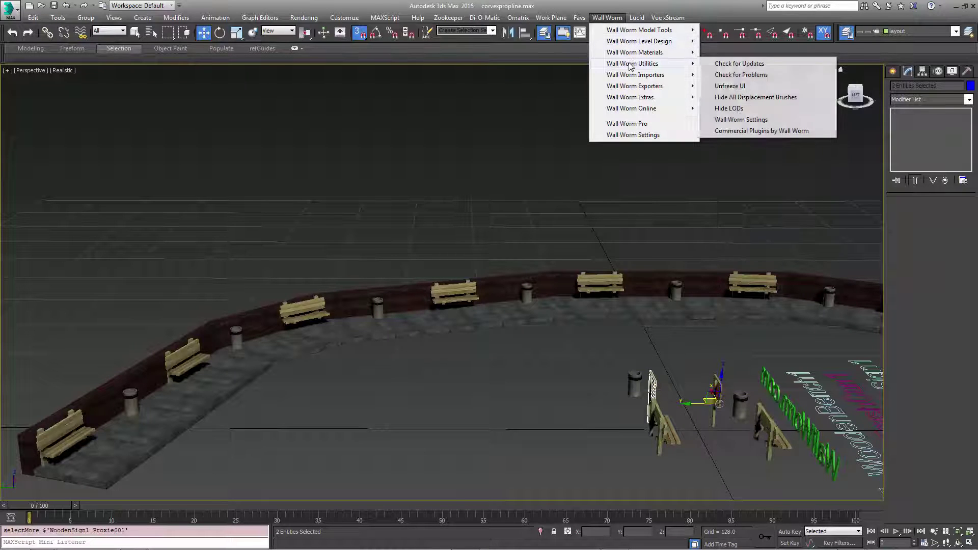
pyautogui.moveTo(640, 48)
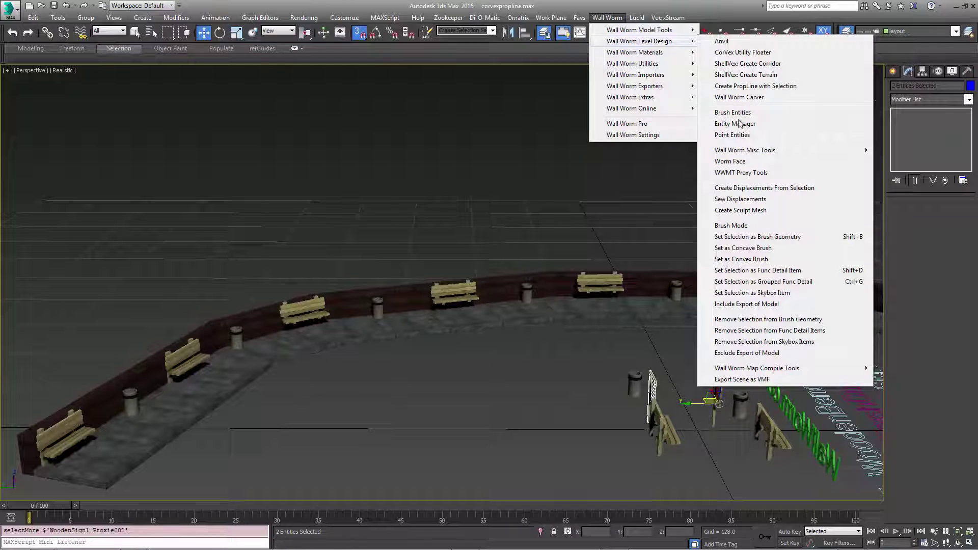
pyautogui.click(747, 86)
# Set the sign PropLine's prop distribution method to knot.
pyautogui.keyDown('alt'); pyautogui.moveTo(527, 270); pyautogui.dragTo(351, 286, button='middle'); pyautogui.keyUp('alt')
pyautogui.scroll(-5, 482, 246)
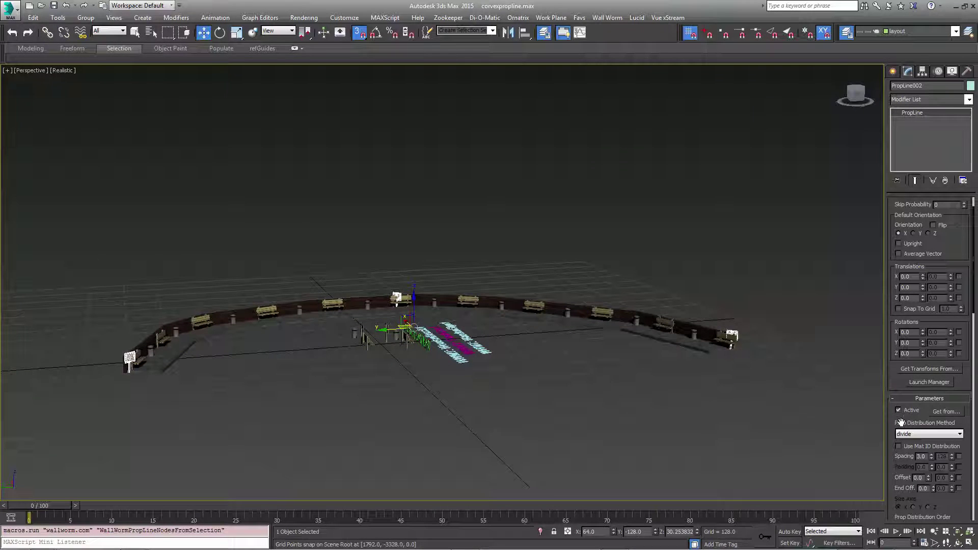
pyautogui.scroll(-3, 909, 333)
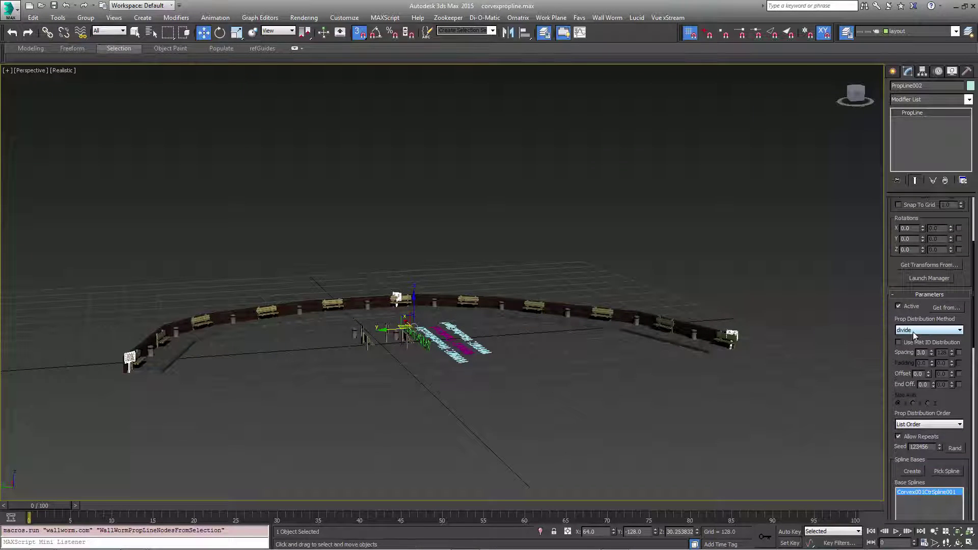
pyautogui.click(913, 332)
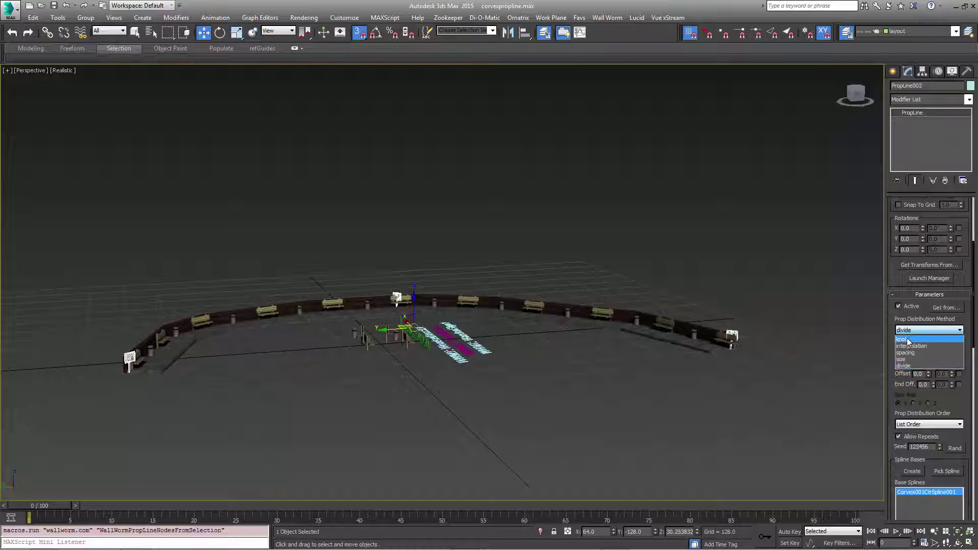
pyautogui.click(908, 340)
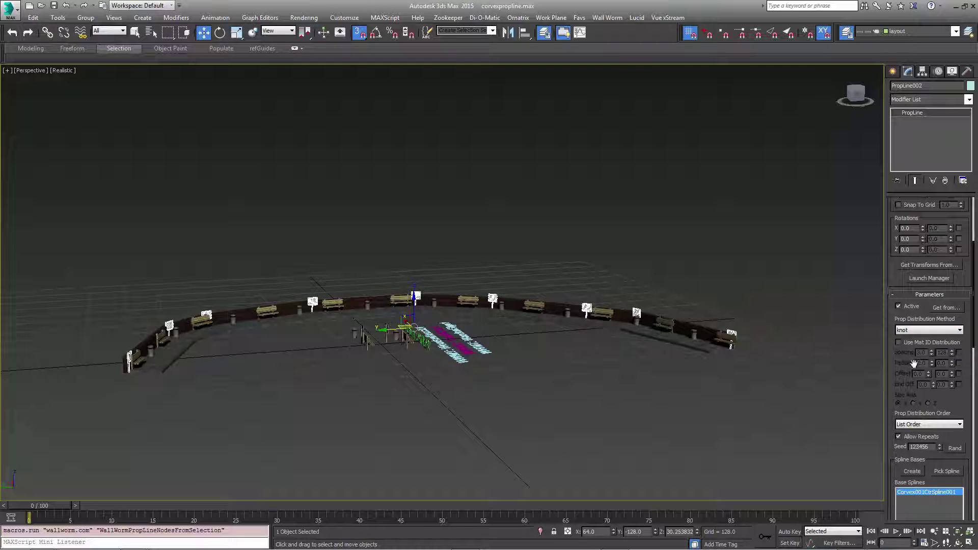
# Move the signs behind the wall with a Y translation of 28.7 and raise them with a Z translation of 26.6.
pyautogui.moveTo(893, 240); pyautogui.dragTo(890, 362)
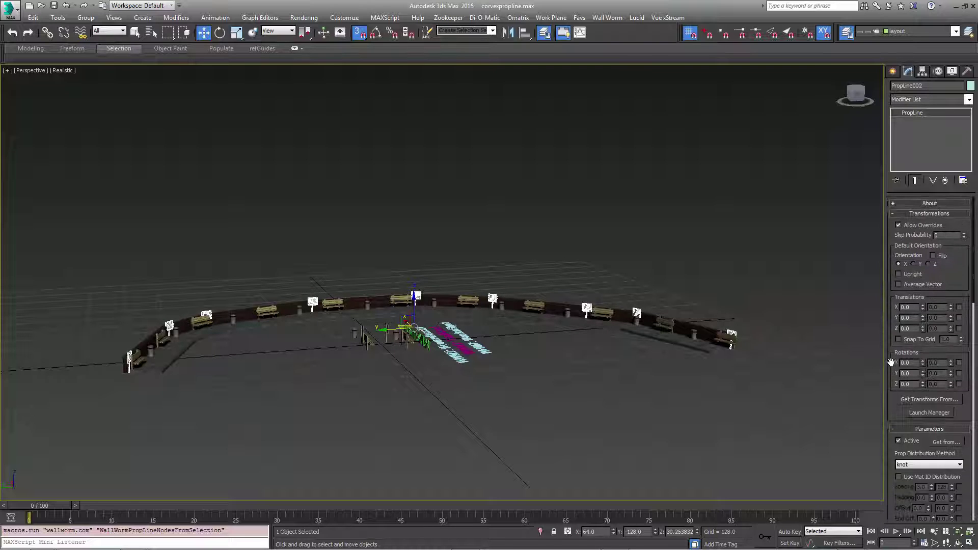
pyautogui.moveTo(922, 321); pyautogui.dragTo(922, 303)
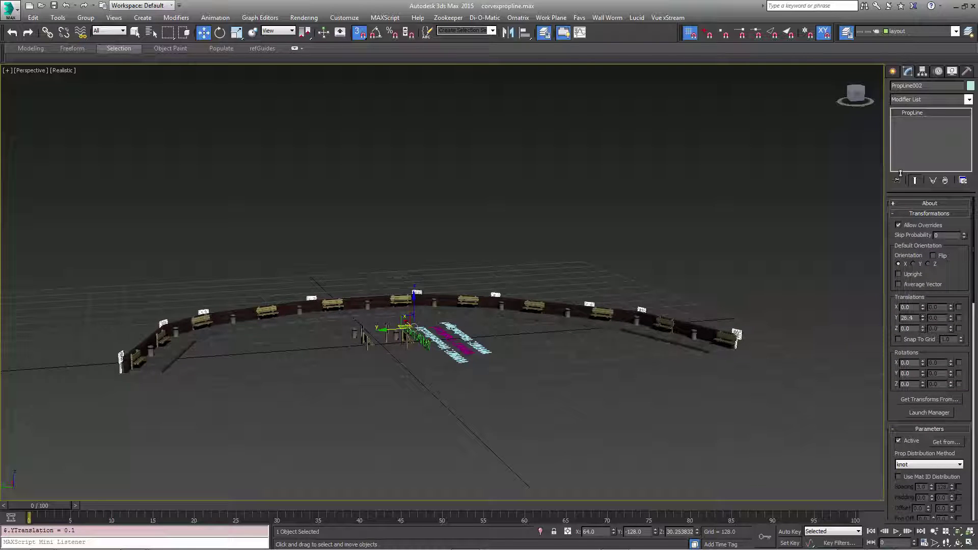
pyautogui.moveTo(42, 382); pyautogui.dragTo(146, 381, button='middle')
pyautogui.scroll(5, 237, 345)
pyautogui.keyDown('alt'); pyautogui.moveTo(278, 366); pyautogui.dragTo(259, 396, button='middle'); pyautogui.keyUp('alt')
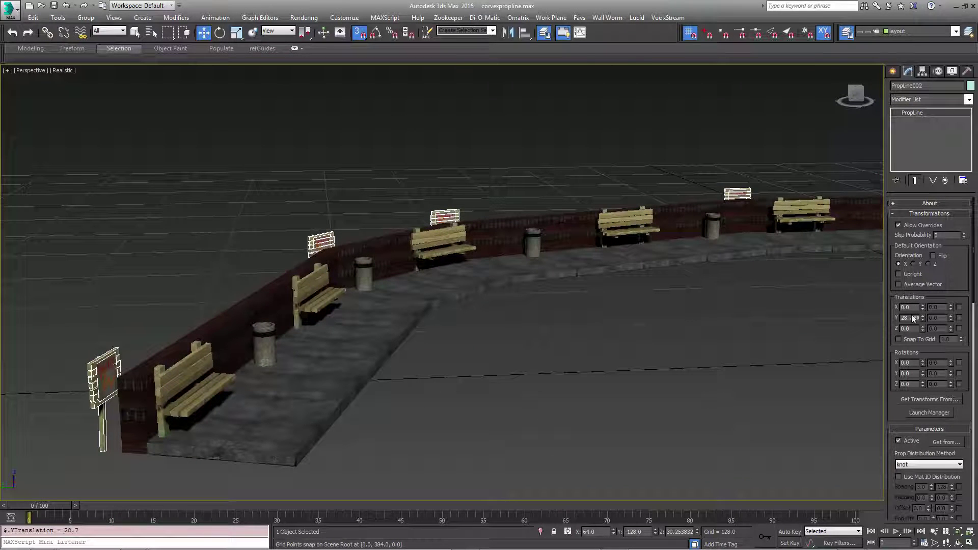
pyautogui.moveTo(922, 328); pyautogui.dragTo(897, 191)
pyautogui.keyDown('alt'); pyautogui.moveTo(452, 284); pyautogui.dragTo(357, 270, button='middle'); pyautogui.keyUp('alt')
pyautogui.moveTo(357, 270); pyautogui.dragTo(227, 330, button='middle')
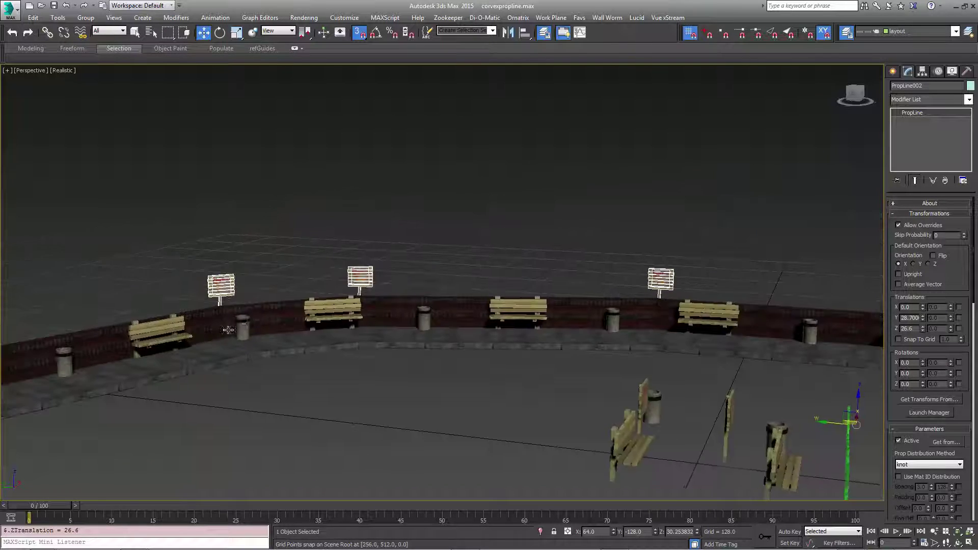
# Deselect the sign PropLine and inspect the signs along the curved wall.
pyautogui.scroll(4, 329, 298)
pyautogui.click(624, 254)
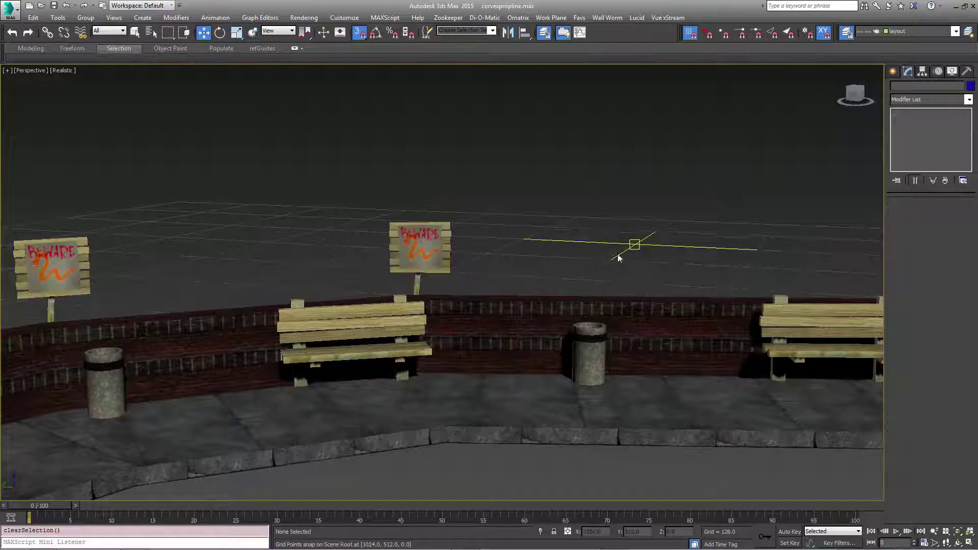
pyautogui.scroll(-4, 626, 273)
pyautogui.moveTo(682, 305); pyautogui.dragTo(306, 326, button='middle')
pyautogui.moveTo(629, 367); pyautogui.dragTo(326, 311, button='middle')
pyautogui.moveTo(656, 347); pyautogui.dragTo(377, 403, button='middle')
pyautogui.scroll(-5, 585, 320)
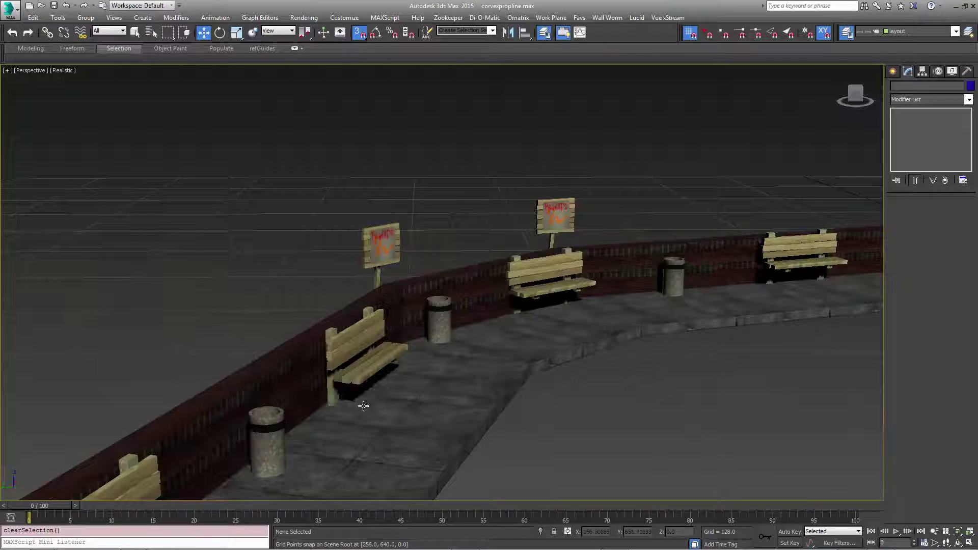
# Launch the PropLine Manager for the bench and trash can PropLine and add the custom attribute to the TrashCan1 proxy.
pyautogui.click(271, 440)
pyautogui.click(267, 424)
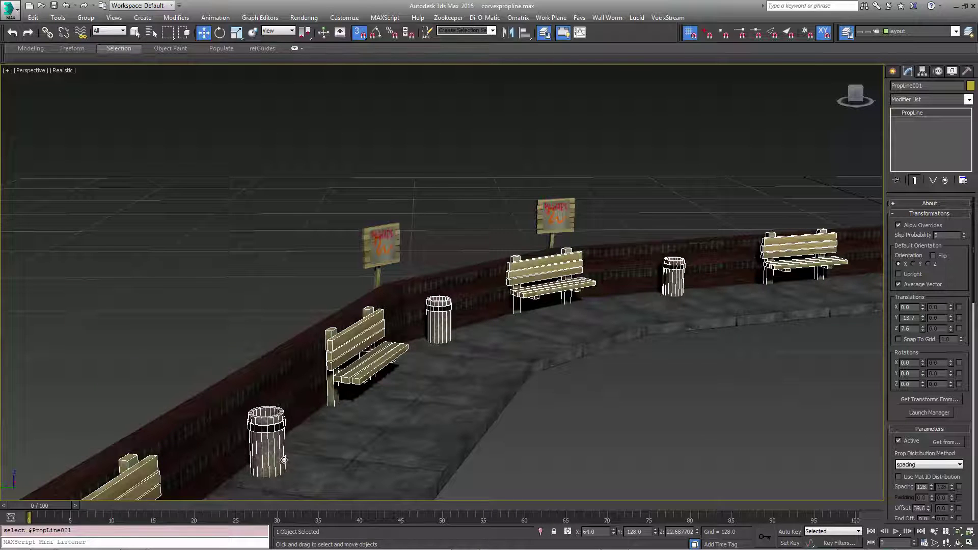
pyautogui.scroll(3, 314, 429)
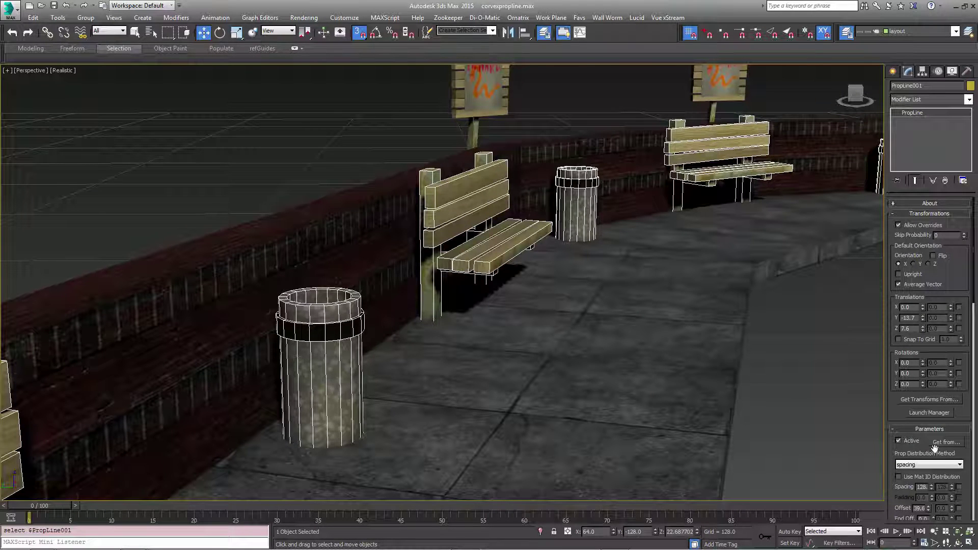
pyautogui.click(934, 412)
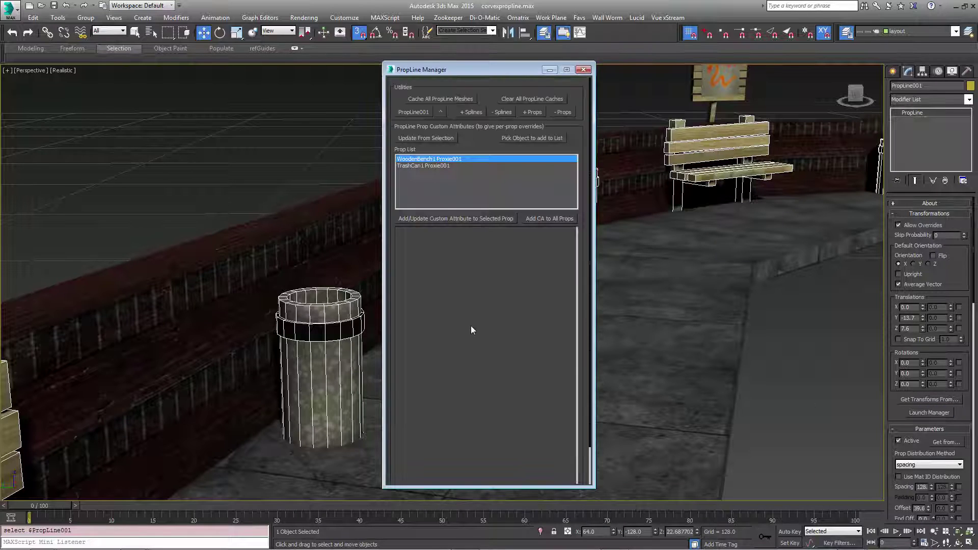
pyautogui.click(420, 166)
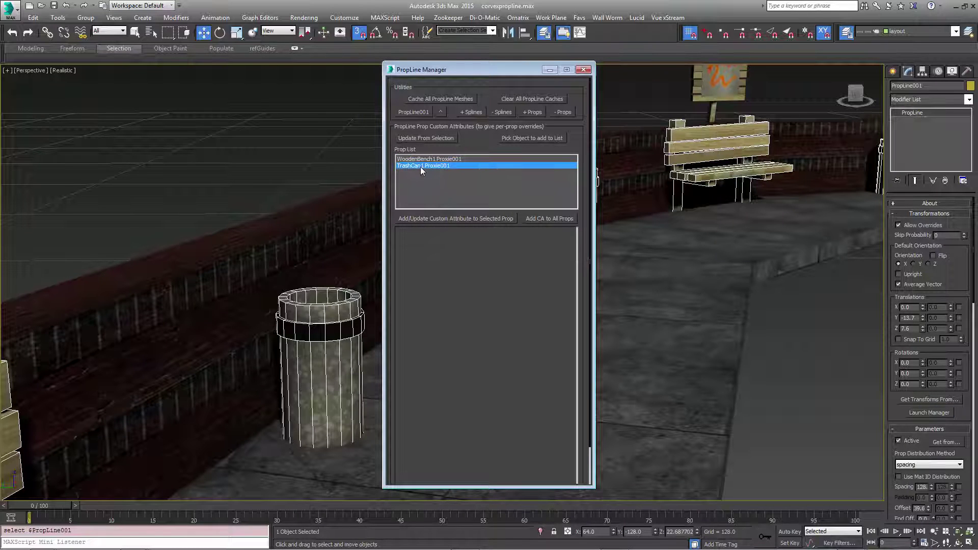
pyautogui.click(433, 220)
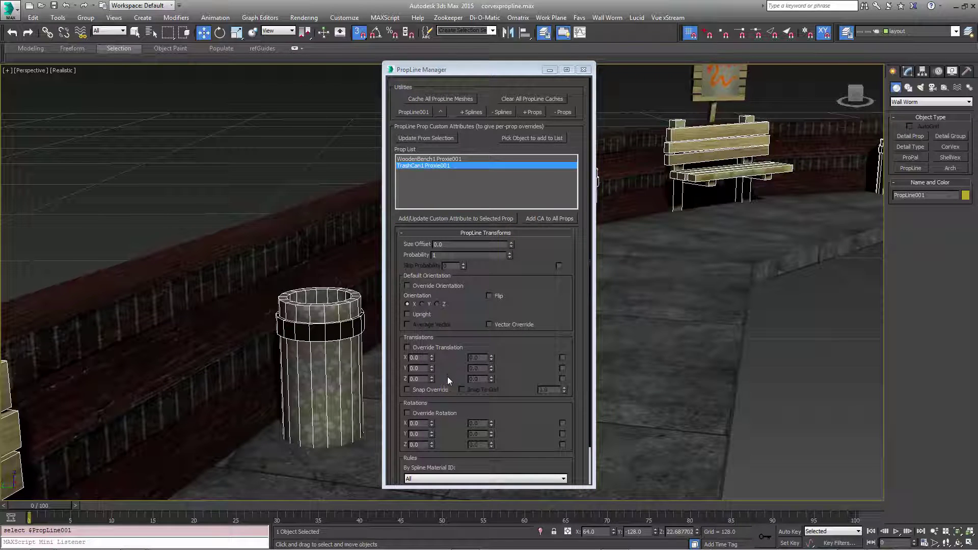
# Override the TrashCan1 proxy's rotation, randomizing its Z rotation with a maximum of 360, and check the trash cans in the scene.
pyautogui.click(418, 413)
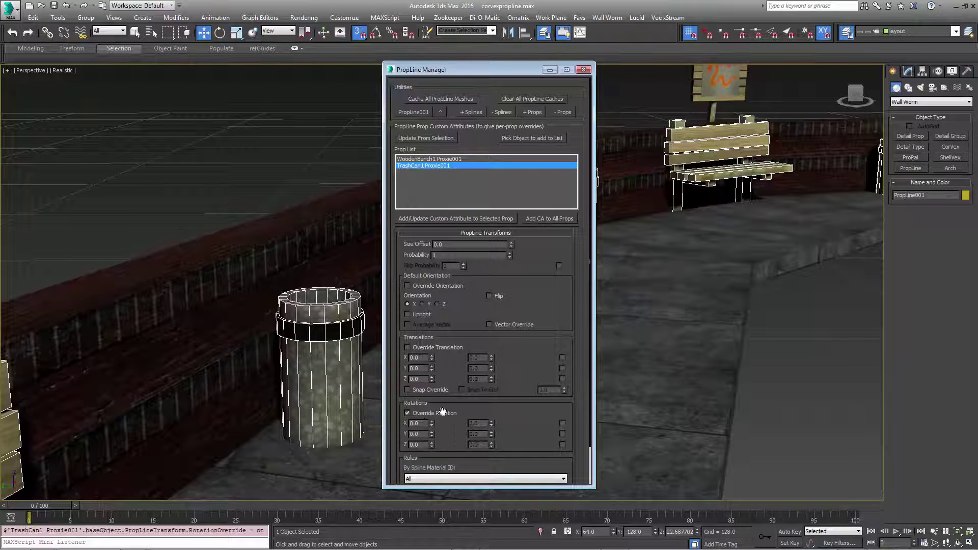
pyautogui.click(563, 444)
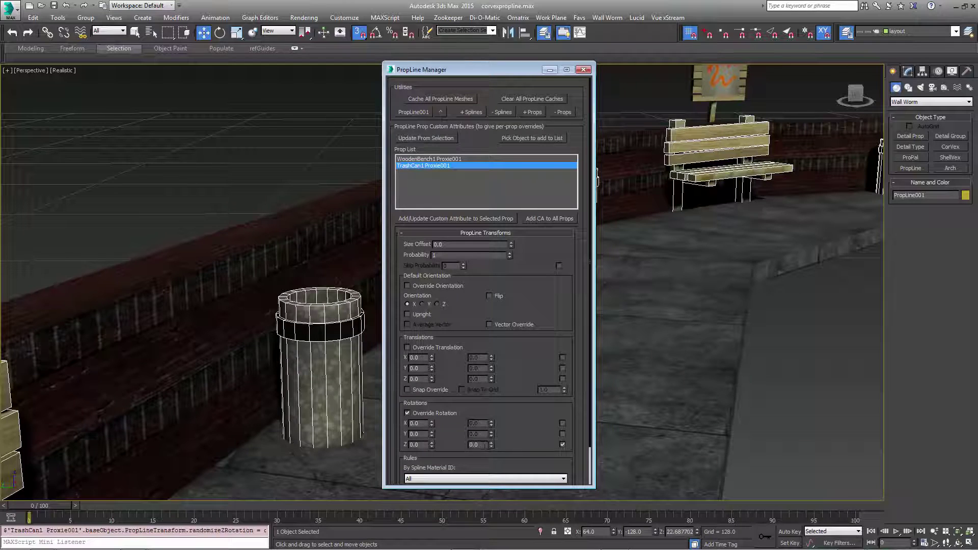
pyautogui.write('360')
pyautogui.press('Return')
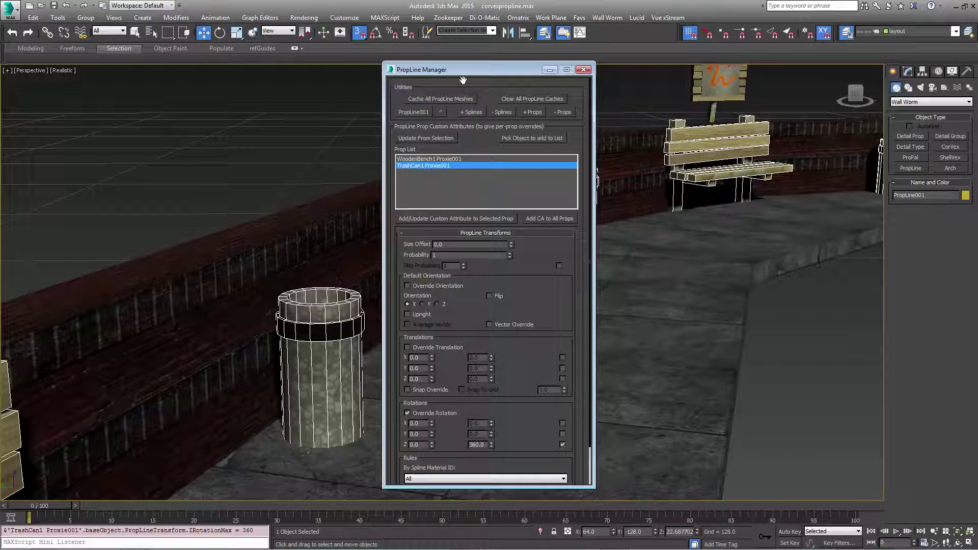
pyautogui.moveTo(462, 80); pyautogui.dragTo(822, 129)
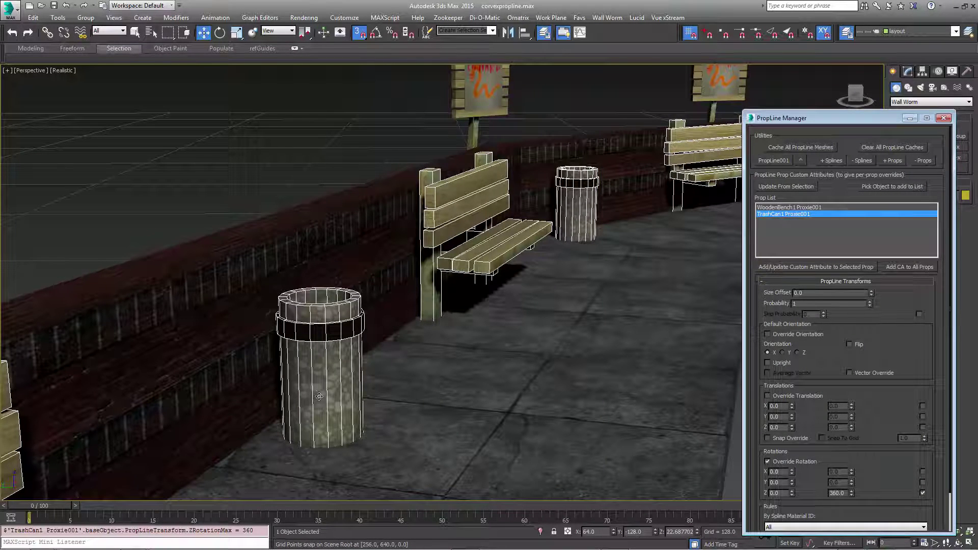
pyautogui.moveTo(568, 278); pyautogui.dragTo(485, 313, button='middle')
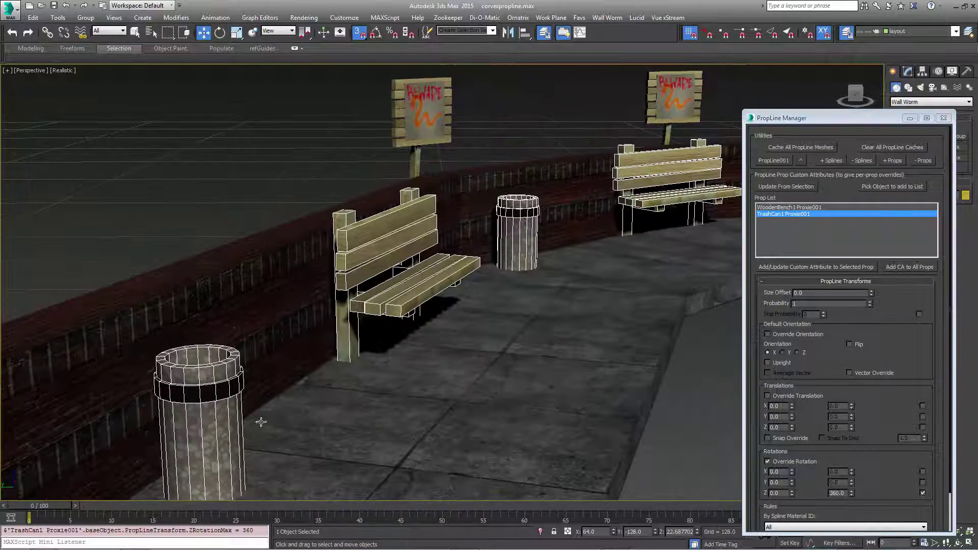
pyautogui.moveTo(573, 256); pyautogui.dragTo(364, 349, button='middle')
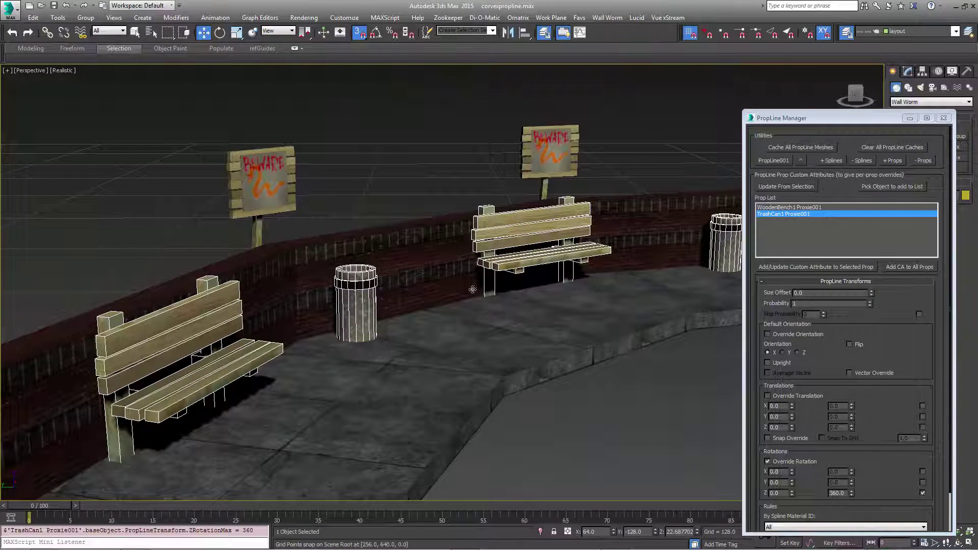
# Close the PropLine Manager and bring the far end of the curved sidewalk into view.
pyautogui.scroll(-3, 400, 318)
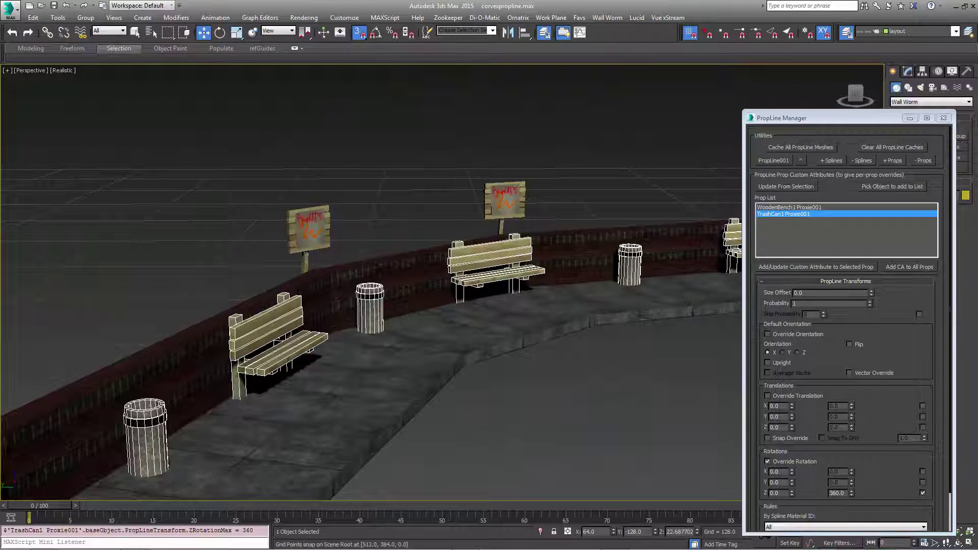
pyautogui.moveTo(900, 119); pyautogui.dragTo(861, 104)
pyautogui.click(904, 104)
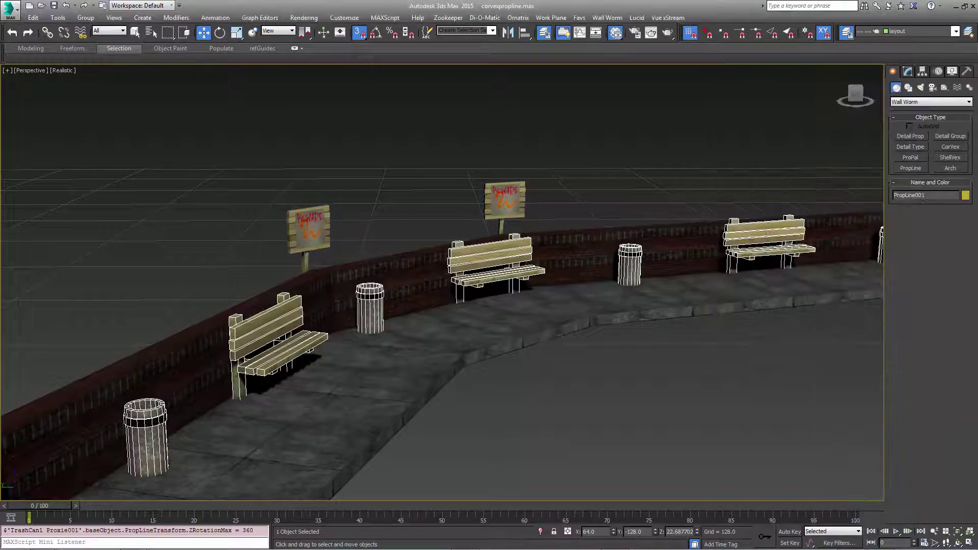
pyautogui.moveTo(609, 218); pyautogui.dragTo(552, 356, button='middle')
pyautogui.scroll(-5, 443, 233)
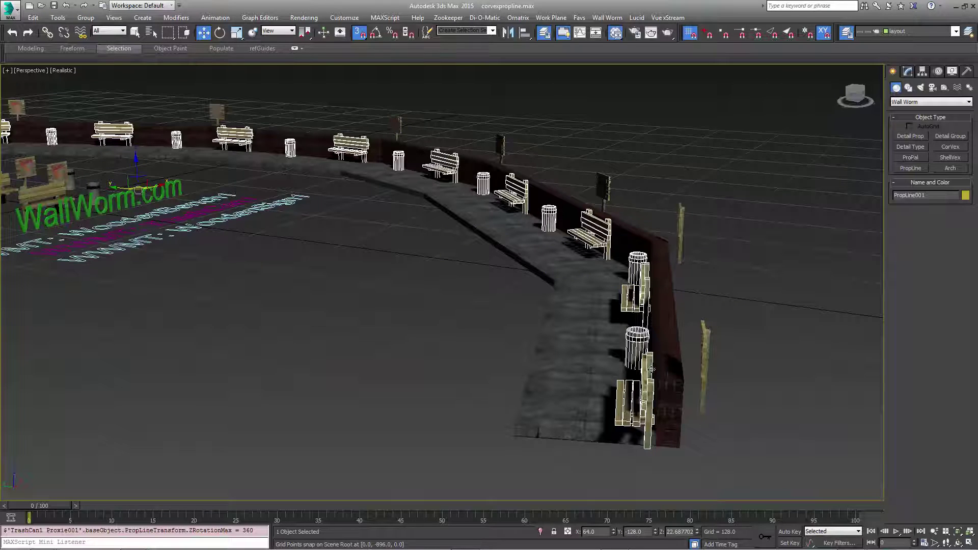
# Select the sidewalk Corvex and then its base spline, Corvex001CtrSpline001, for editing.
pyautogui.click(580, 336)
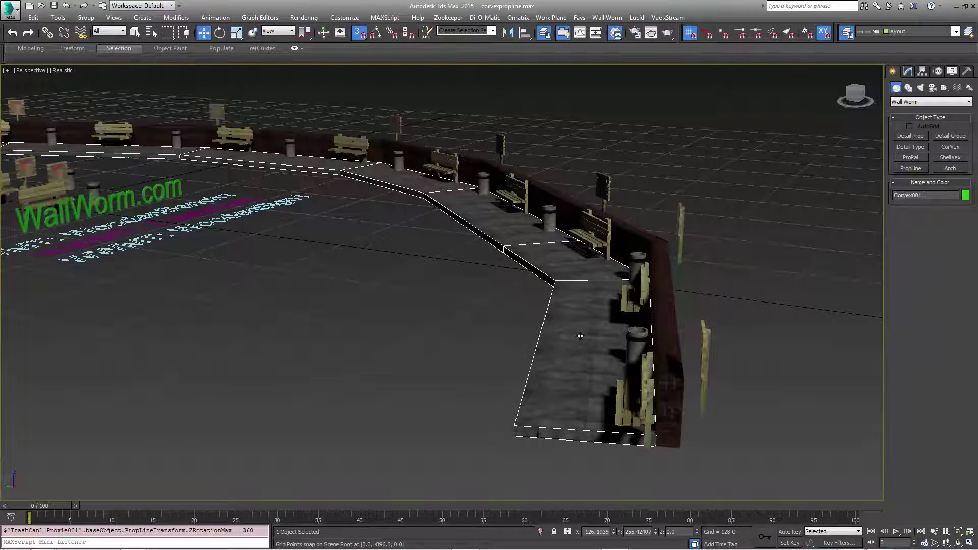
pyautogui.keyDown('alt'); pyautogui.moveTo(593, 307); pyautogui.dragTo(707, 257, button='middle'); pyautogui.keyUp('alt')
pyautogui.click(908, 73)
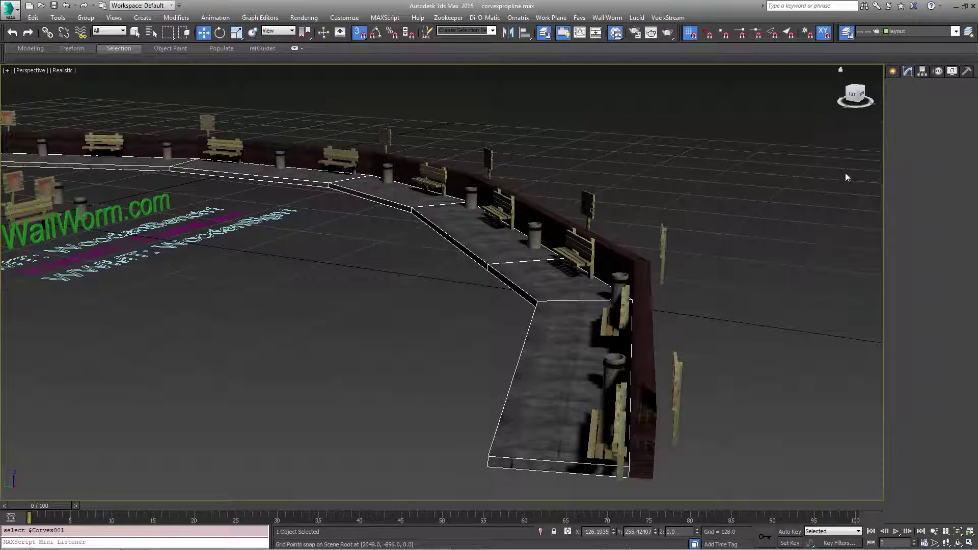
pyautogui.moveTo(932, 421); pyautogui.dragTo(920, 238)
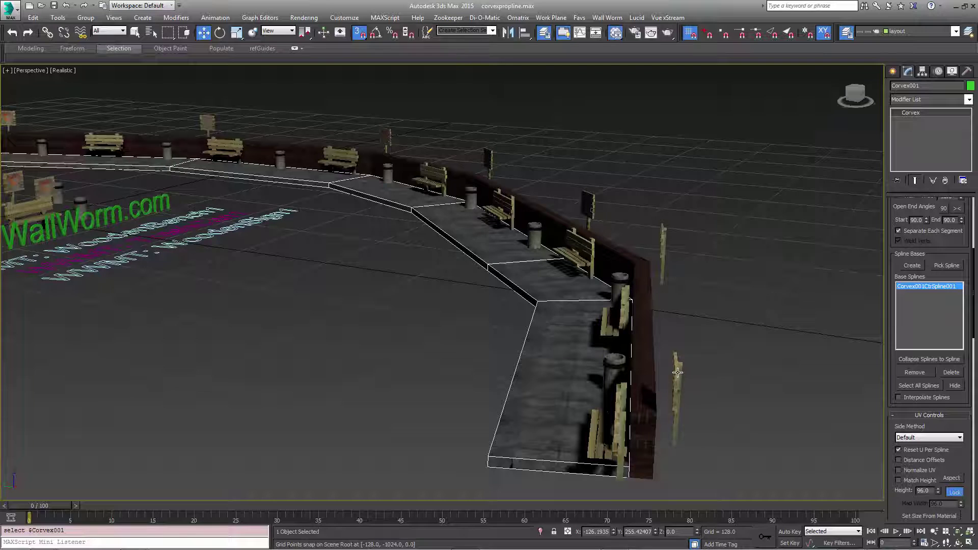
pyautogui.doubleClick(912, 286)
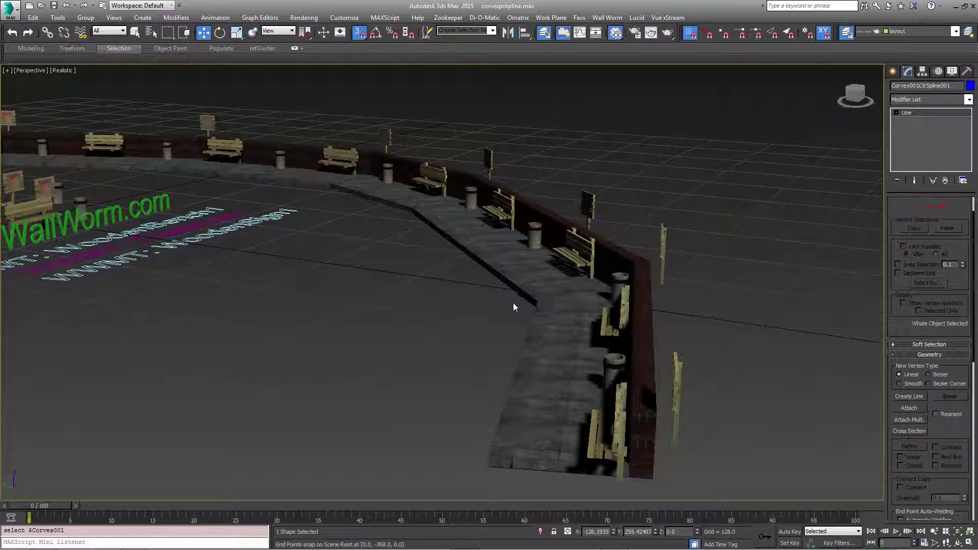
# Edit the sidewalk spline at vertex level and move its next-to-last vertex to about X -236, Y -721.
pyautogui.scroll(-10, 558, 305)
pyautogui.scroll(5, 563, 358)
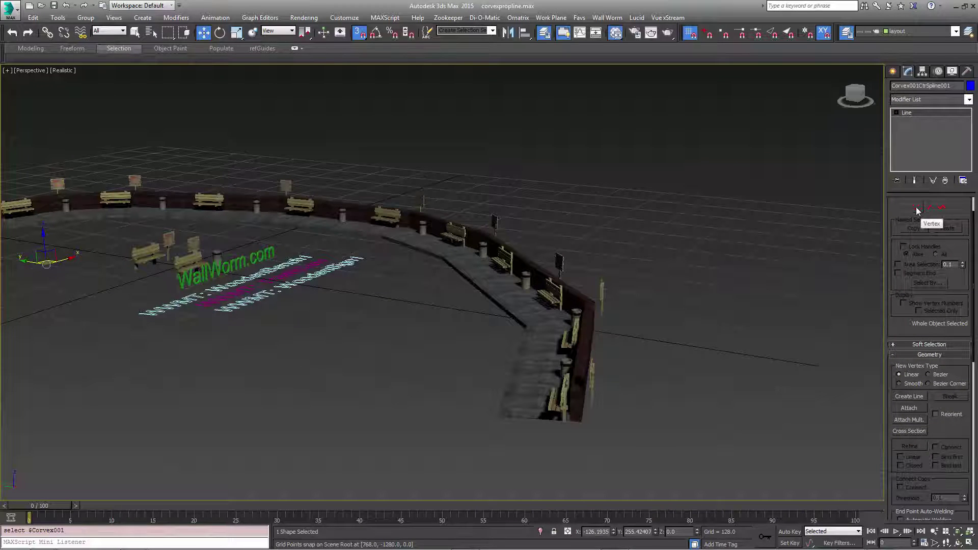
pyautogui.keyDown('alt'); pyautogui.moveTo(613, 343); pyautogui.dragTo(557, 356, button='middle'); pyautogui.keyUp('alt')
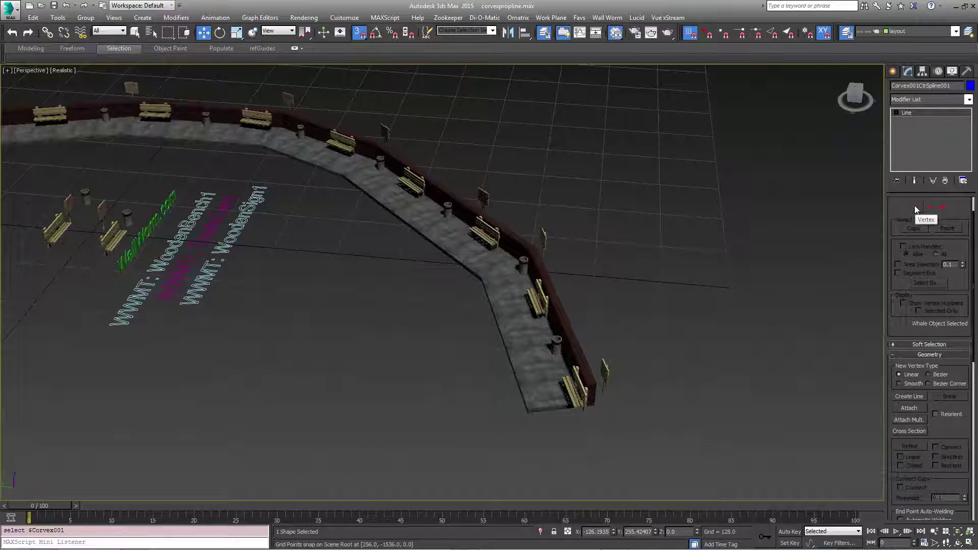
pyautogui.click(916, 207)
pyautogui.moveTo(574, 210); pyautogui.dragTo(469, 302)
pyautogui.keyDown('alt'); pyautogui.moveTo(536, 268); pyautogui.dragTo(532, 289, button='middle'); pyautogui.keyUp('alt')
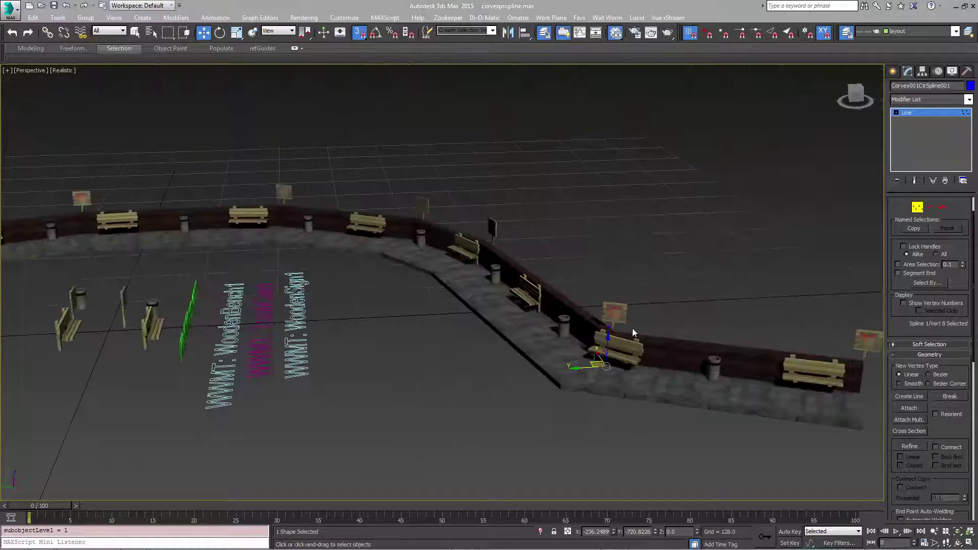
pyautogui.keyDown('alt'); pyautogui.moveTo(633, 332); pyautogui.dragTo(604, 336, button='middle'); pyautogui.keyUp('alt')
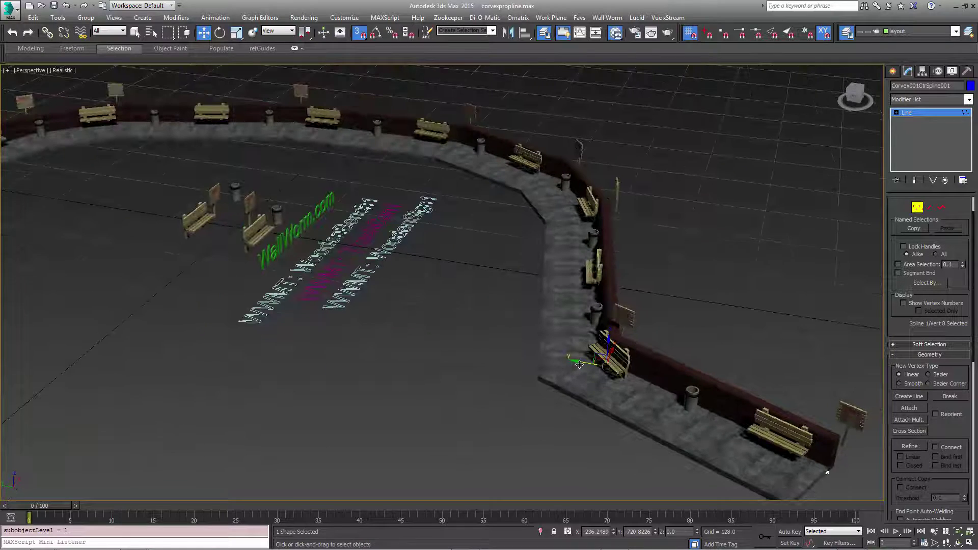
# Reshape the bend by moving the next-to-last vertex to about X 1, Y -661, and check the props around it.
pyautogui.moveTo(579, 365); pyautogui.dragTo(468, 341)
pyautogui.keyDown('alt'); pyautogui.moveTo(567, 363); pyautogui.dragTo(519, 347, button='middle'); pyautogui.keyUp('alt')
pyautogui.moveTo(500, 338); pyautogui.dragTo(657, 350)
pyautogui.keyDown('alt'); pyautogui.moveTo(657, 350); pyautogui.dragTo(541, 370, button='middle'); pyautogui.keyUp('alt')
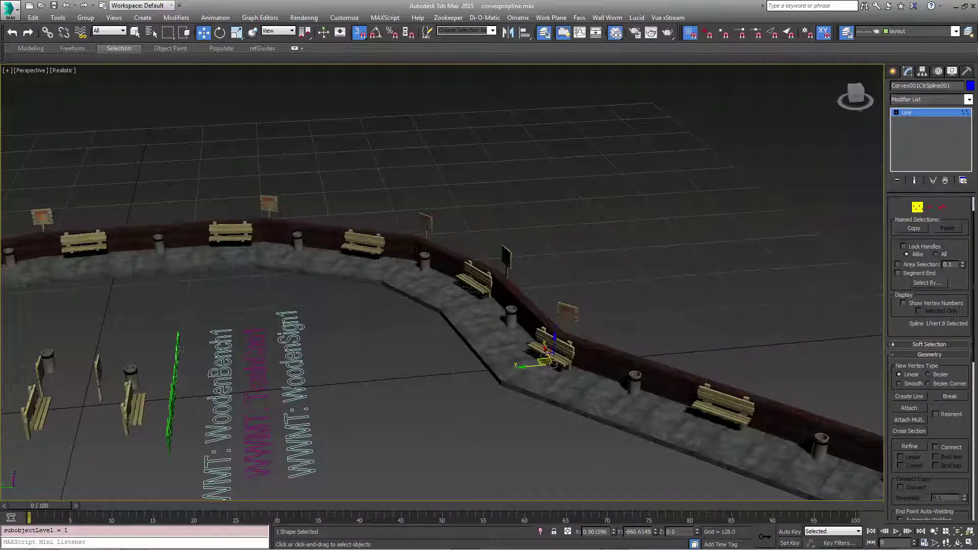
pyautogui.scroll(3, 520, 374)
pyautogui.scroll(3, 564, 356)
pyautogui.keyDown('alt'); pyautogui.moveTo(595, 344); pyautogui.dragTo(527, 343, button='middle'); pyautogui.keyUp('alt')
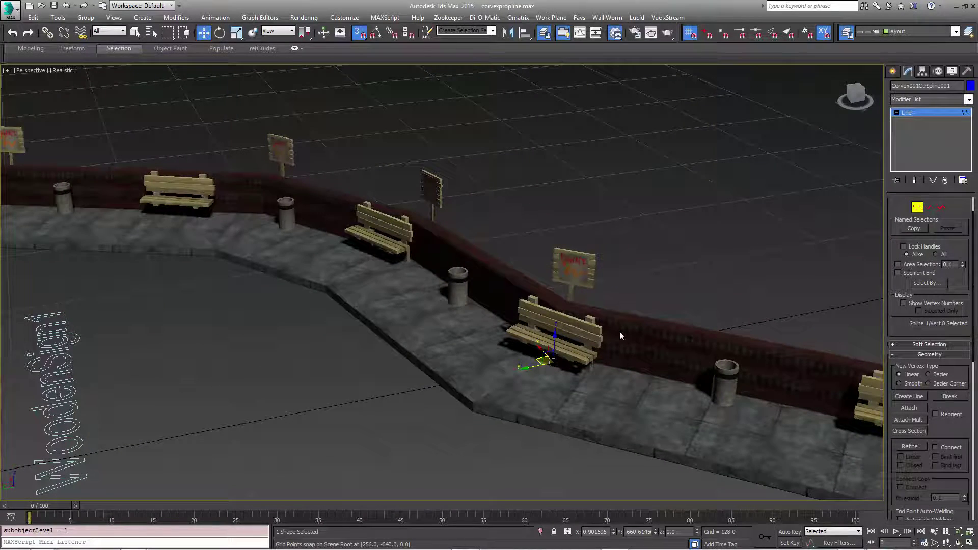
pyautogui.moveTo(619, 335); pyautogui.dragTo(592, 328, button='middle')
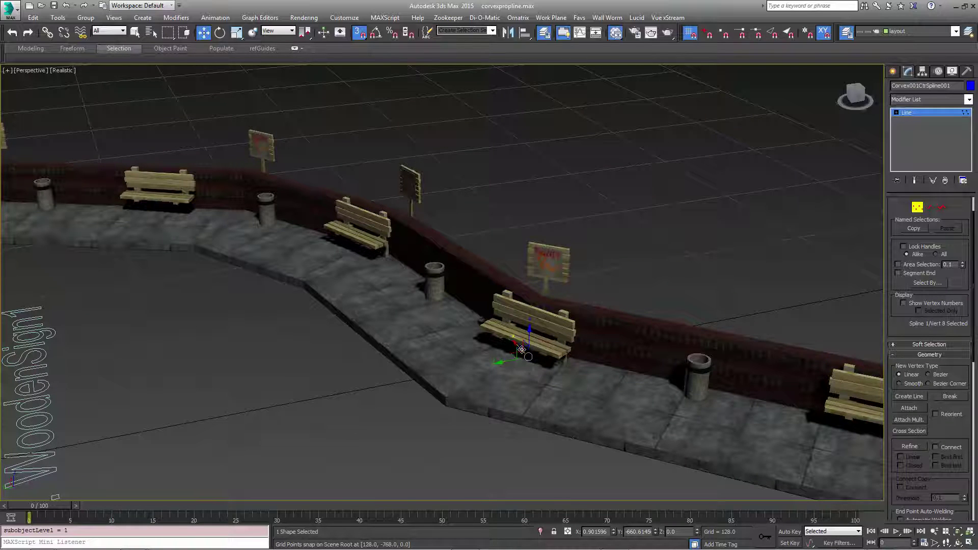
# Pull the next-to-last vertex inward along Y to sharpen the bend, and leave vertex editing.
pyautogui.moveTo(511, 360); pyautogui.dragTo(470, 362)
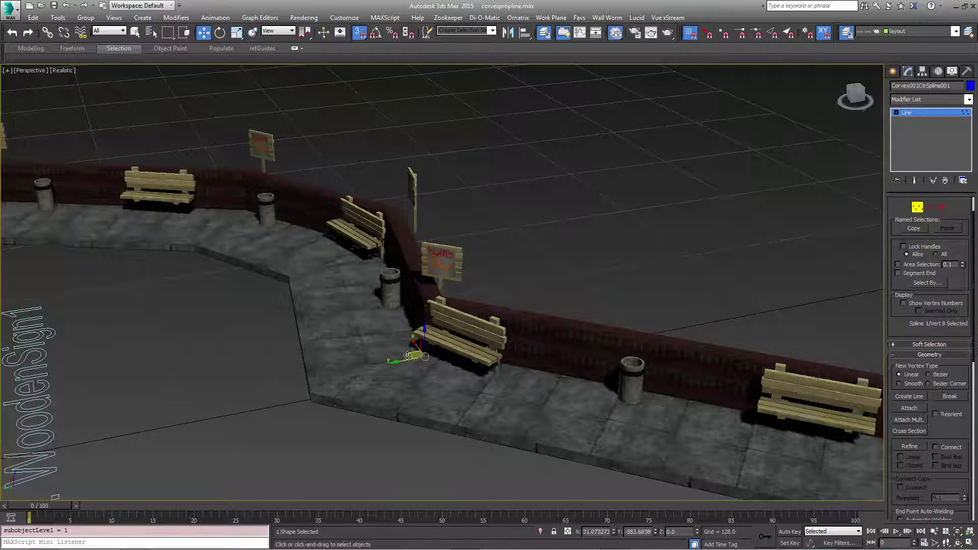
pyautogui.moveTo(400, 364); pyautogui.dragTo(301, 383)
pyautogui.moveTo(481, 330)
pyautogui.mouseDown(button='middle')
pyautogui.moveTo(454, 338)
pyautogui.moveTo(479, 332)
pyautogui.mouseUp(button='middle')
pyautogui.scroll(-4, 479, 332)
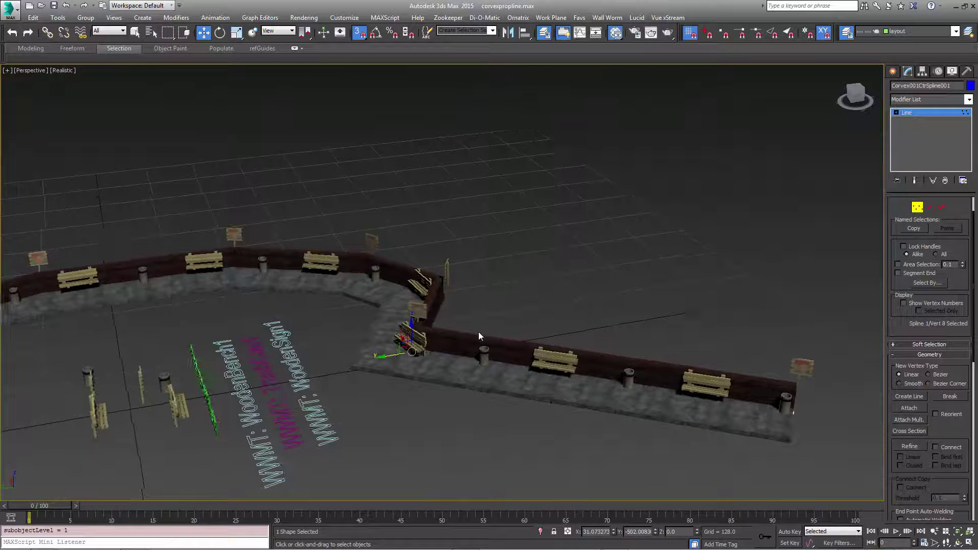
pyautogui.click(918, 209)
# Deactivate the bench and trash can PropLine and the sign PropLine so each displays as a single cube.
pyautogui.click(541, 363)
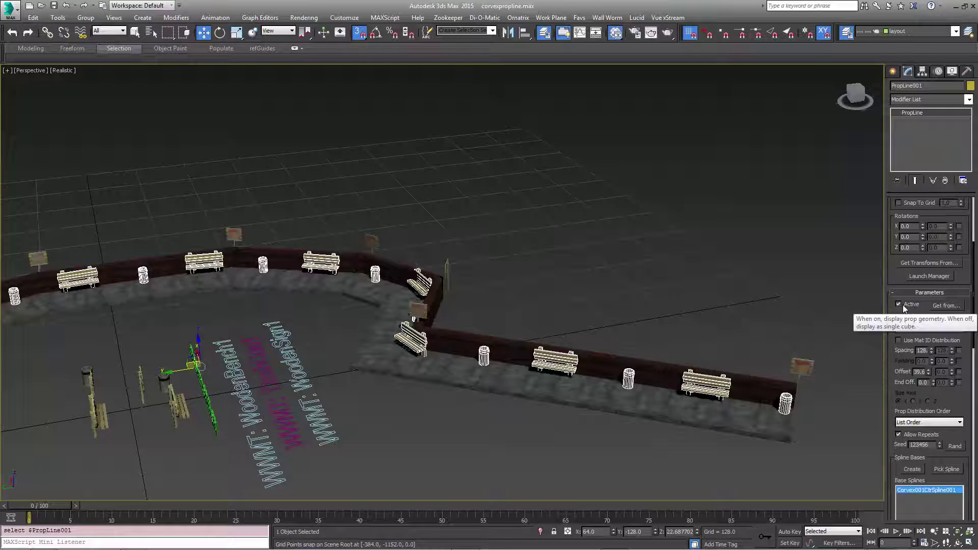
pyautogui.click(903, 306)
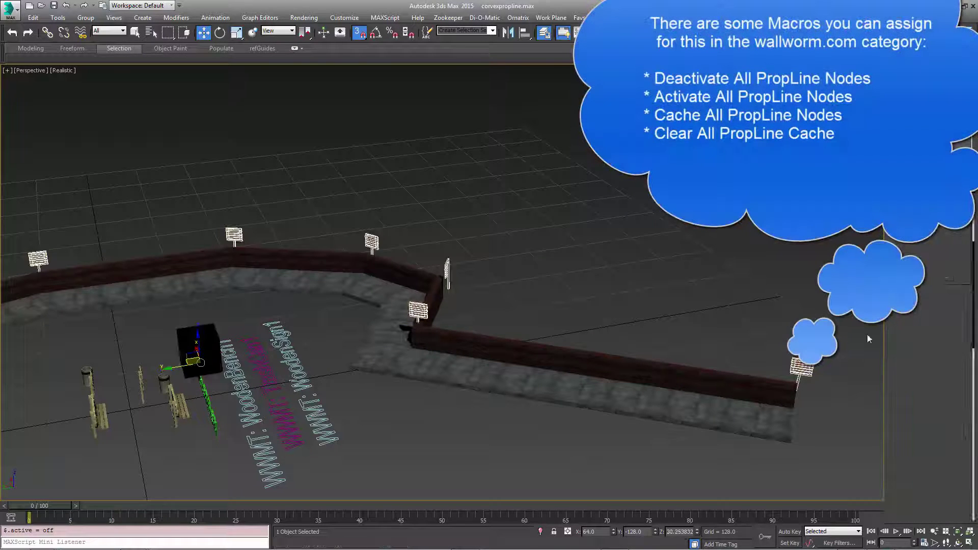
pyautogui.click(902, 307)
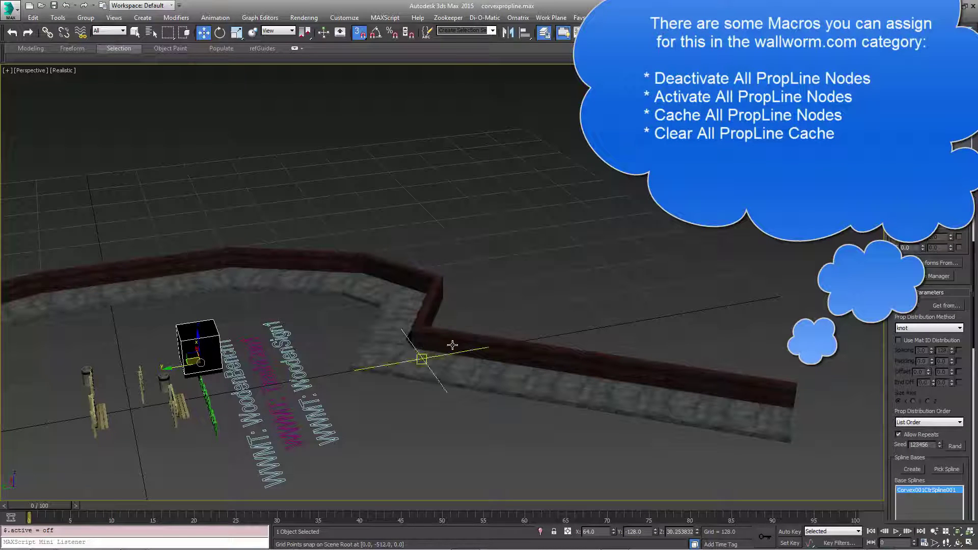
# Return to the sidewalk base spline's vertices and move the next-to-last vertex outward to about Y -896.
pyautogui.doubleClick(916, 491)
pyautogui.click(400, 339)
pyautogui.keyDown('alt'); pyautogui.moveTo(404, 331); pyautogui.dragTo(388, 356, button='middle'); pyautogui.keyUp('alt')
pyautogui.moveTo(382, 353); pyautogui.dragTo(619, 356)
pyautogui.keyDown('alt'); pyautogui.moveTo(578, 371); pyautogui.dragTo(651, 365, button='middle'); pyautogui.keyUp('alt')
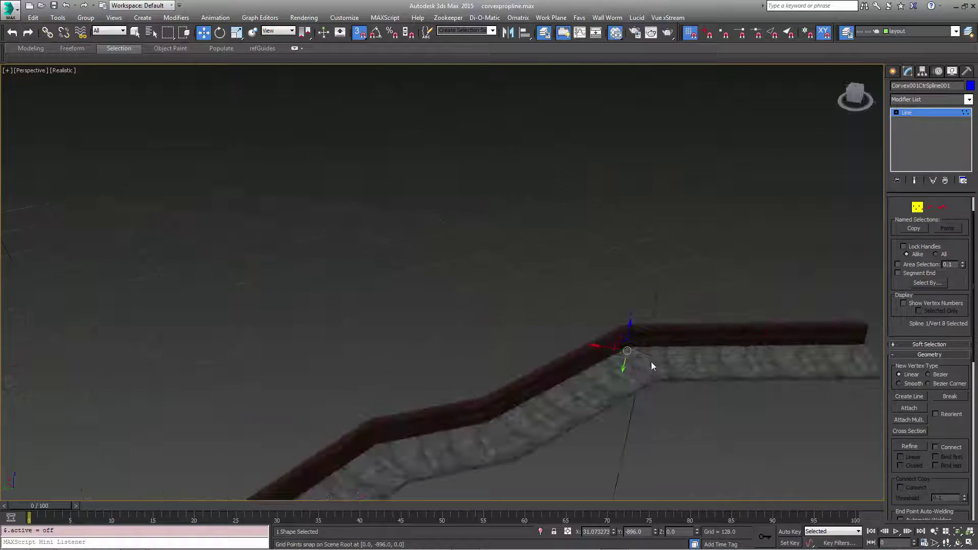
# Reposition further vertices near the spline's end, placing vertex 7 at about X 206, Y -615, and leave vertex editing.
pyautogui.moveTo(620, 358); pyautogui.dragTo(576, 342)
pyautogui.keyDown('alt'); pyautogui.moveTo(575, 343); pyautogui.dragTo(439, 357, button='middle'); pyautogui.keyUp('alt')
pyautogui.moveTo(438, 374); pyautogui.dragTo(396, 330)
pyautogui.keyDown('alt'); pyautogui.moveTo(396, 330); pyautogui.dragTo(413, 346, button='middle'); pyautogui.keyUp('alt')
pyautogui.moveTo(407, 354); pyautogui.dragTo(412, 352)
pyautogui.keyDown('alt'); pyautogui.moveTo(411, 352); pyautogui.dragTo(573, 346, button='middle'); pyautogui.keyUp('alt')
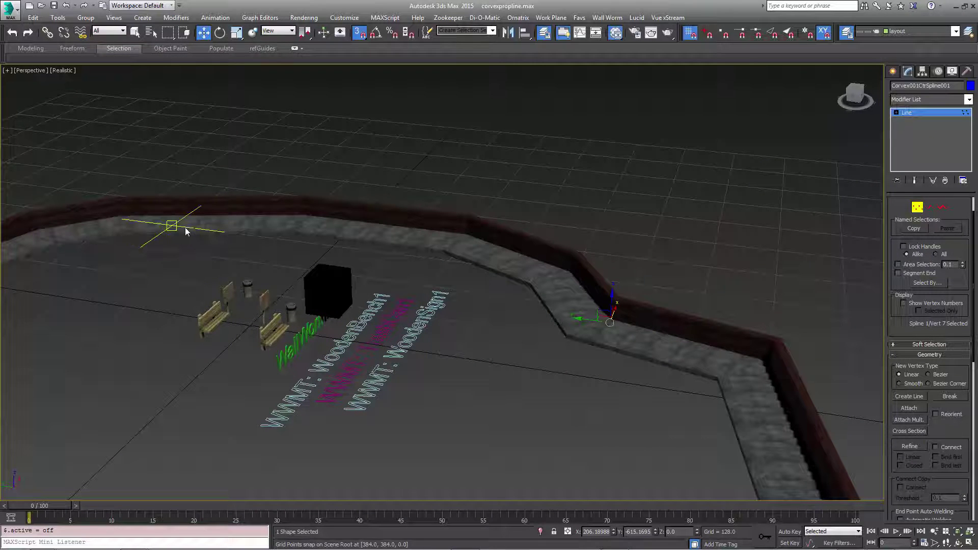
pyautogui.click(916, 208)
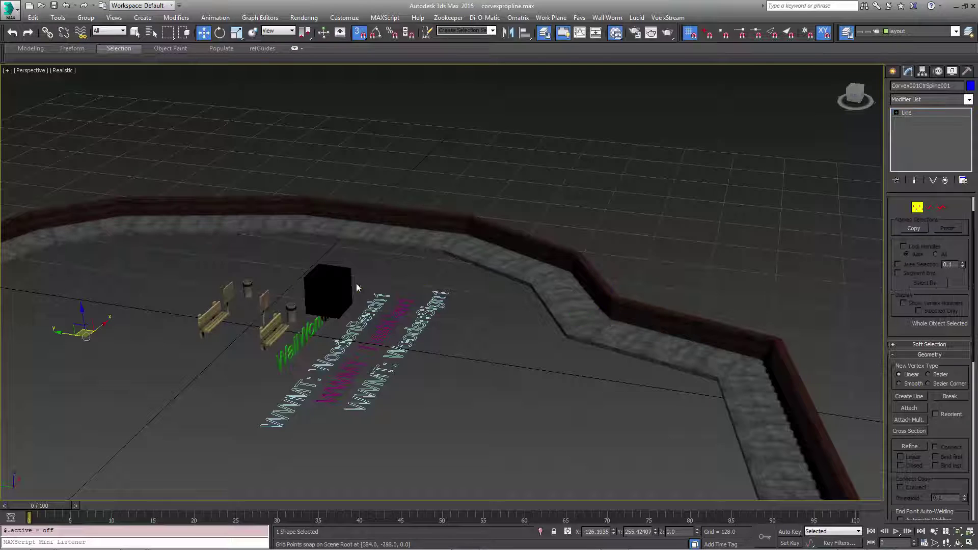
# Reactivate the sign PropLine and the bench and trash can PropLine.
pyautogui.click(327, 290)
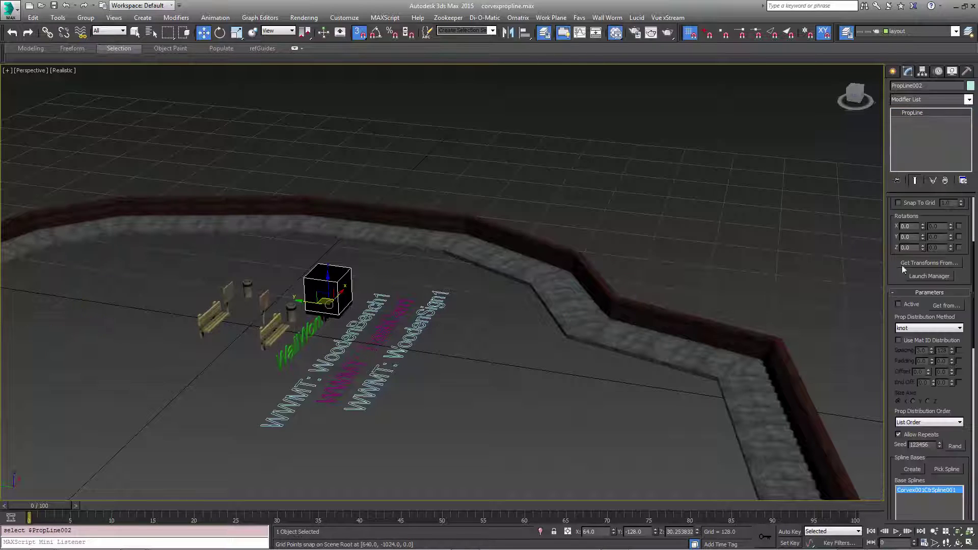
pyautogui.click(899, 304)
pyautogui.click(334, 291)
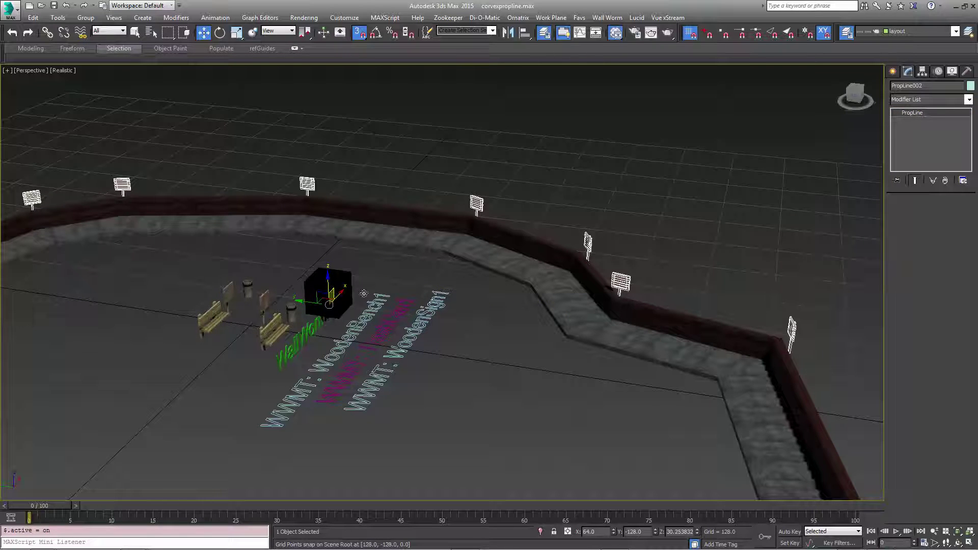
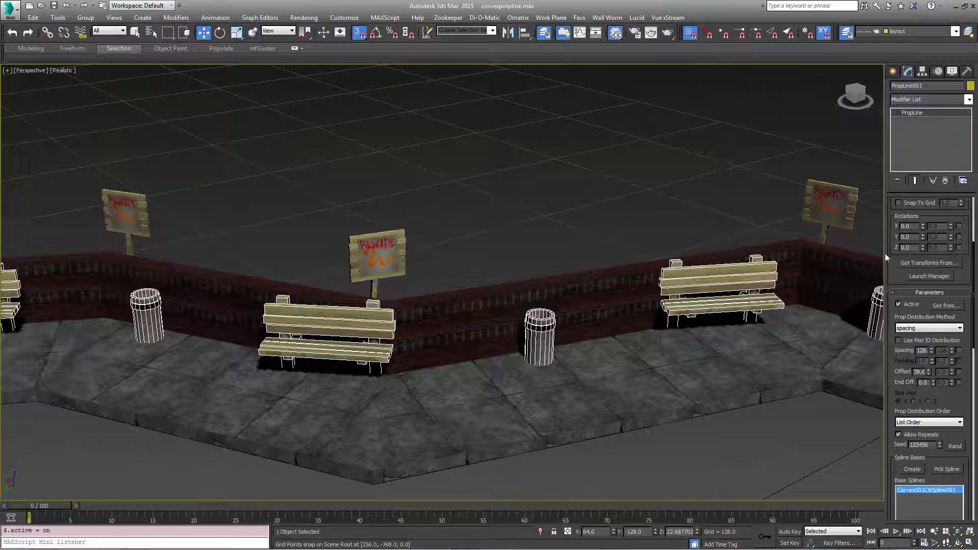
# Select the sign PropLine and enable Average Vector in its default orientation settings.
pyautogui.click(380, 248)
pyautogui.click(380, 248)
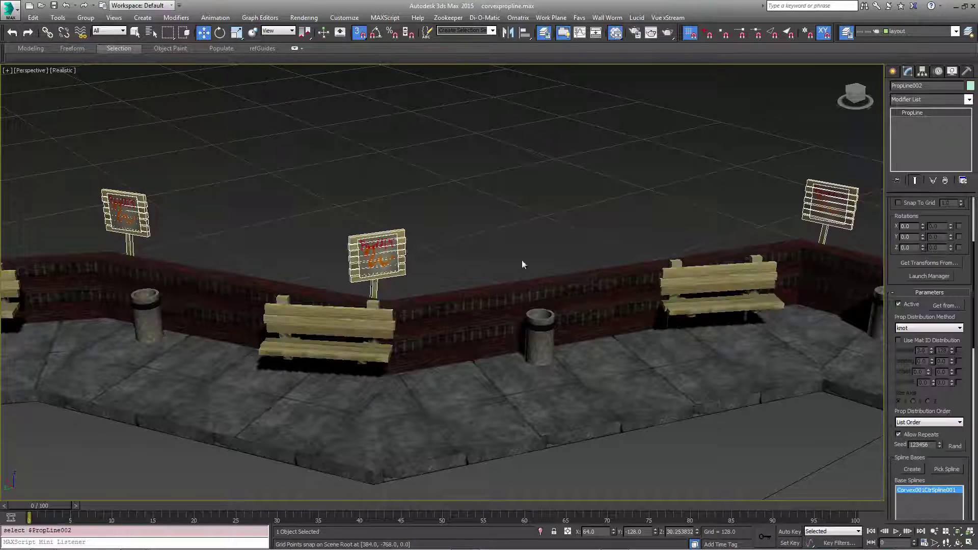
pyautogui.moveTo(897, 273); pyautogui.dragTo(919, 432)
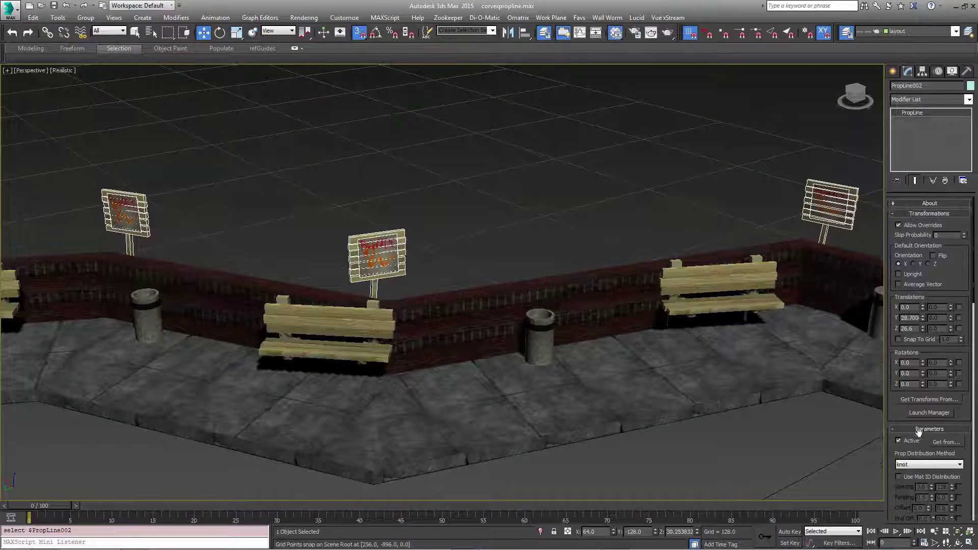
pyautogui.click(901, 283)
# Examine how the signs are oriented at the wall's corners along the whole sidewalk.
pyautogui.scroll(-6, 714, 286)
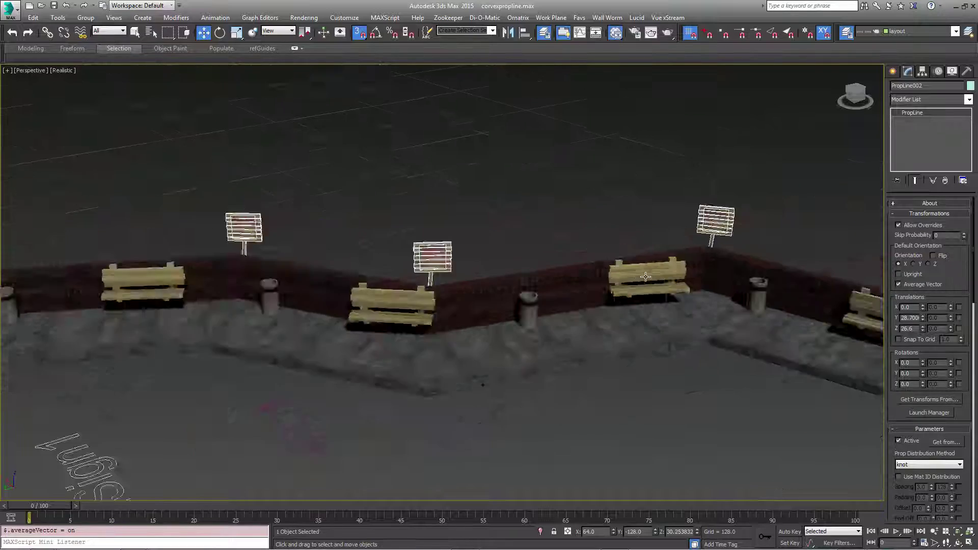
pyautogui.moveTo(714, 287); pyautogui.dragTo(785, 313, button='middle')
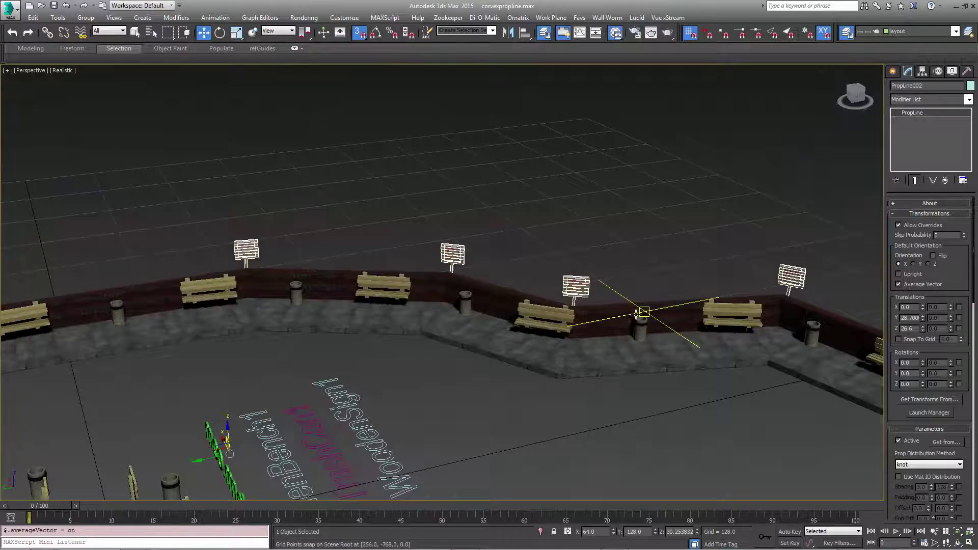
pyautogui.moveTo(640, 315); pyautogui.dragTo(308, 220, button='middle')
pyautogui.keyDown('alt'); pyautogui.moveTo(423, 218); pyautogui.dragTo(453, 342, button='middle'); pyautogui.keyUp('alt')
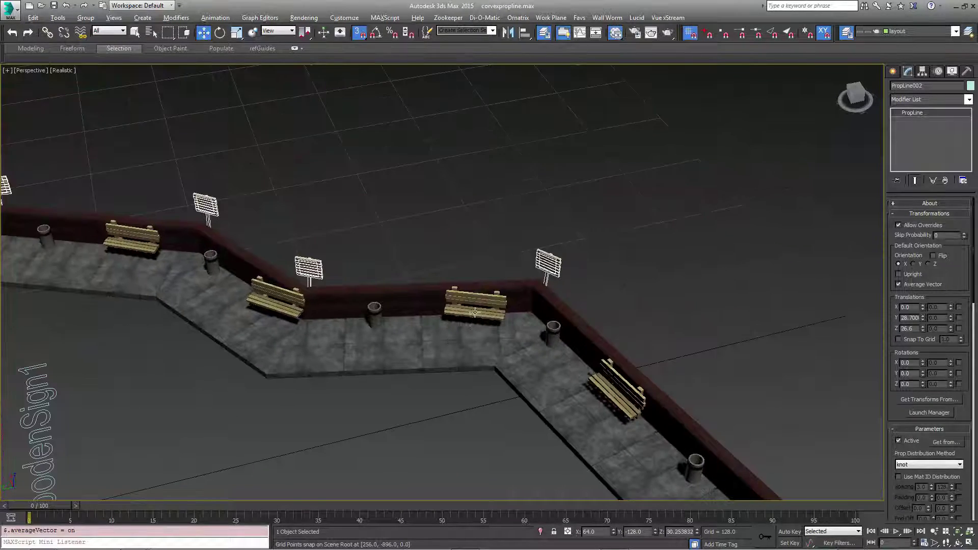
pyautogui.keyDown('alt'); pyautogui.moveTo(457, 275); pyautogui.dragTo(487, 315, button='middle'); pyautogui.keyUp('alt')
pyautogui.moveTo(456, 258); pyautogui.dragTo(489, 402, button='middle')
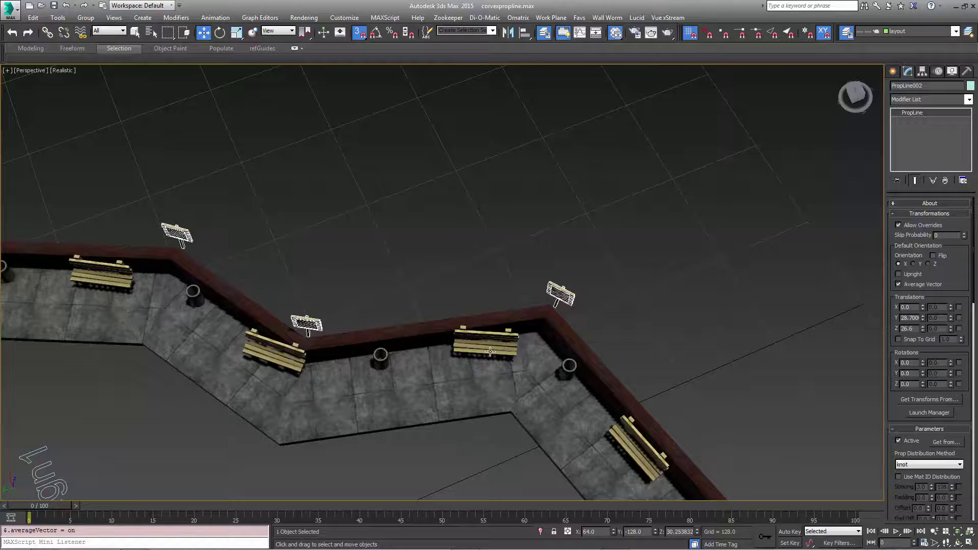
pyautogui.keyDown('alt'); pyautogui.moveTo(389, 353); pyautogui.dragTo(453, 349, button='middle'); pyautogui.keyUp('alt')
pyautogui.moveTo(498, 252); pyautogui.dragTo(454, 310, button='middle')
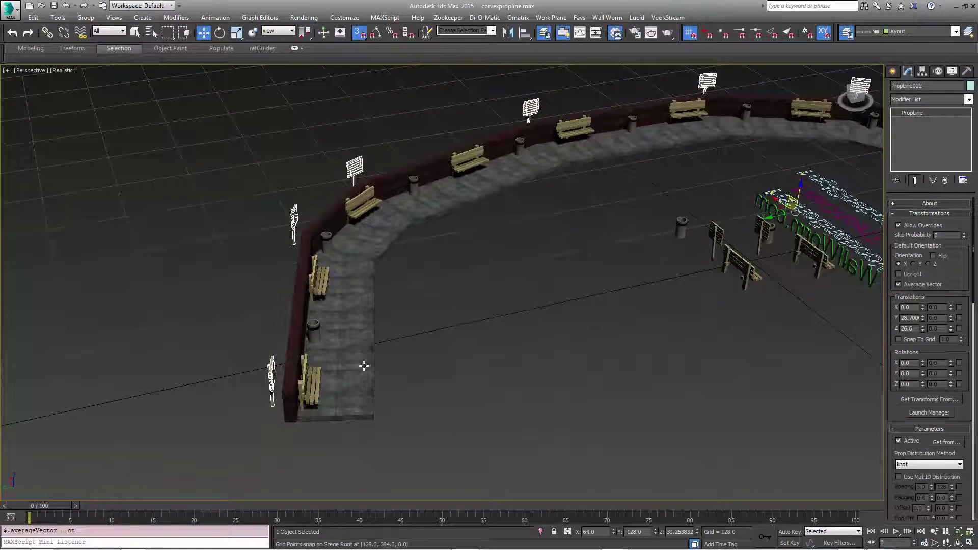
# Turn off Average Vector for the bench and trash can PropLine and check a bench at a wall corner.
pyautogui.click(311, 387)
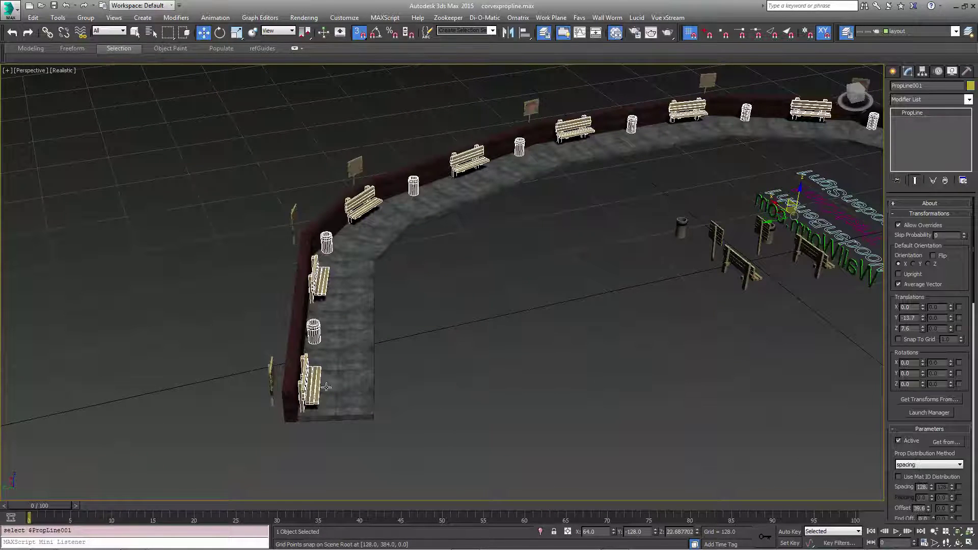
pyautogui.click(905, 286)
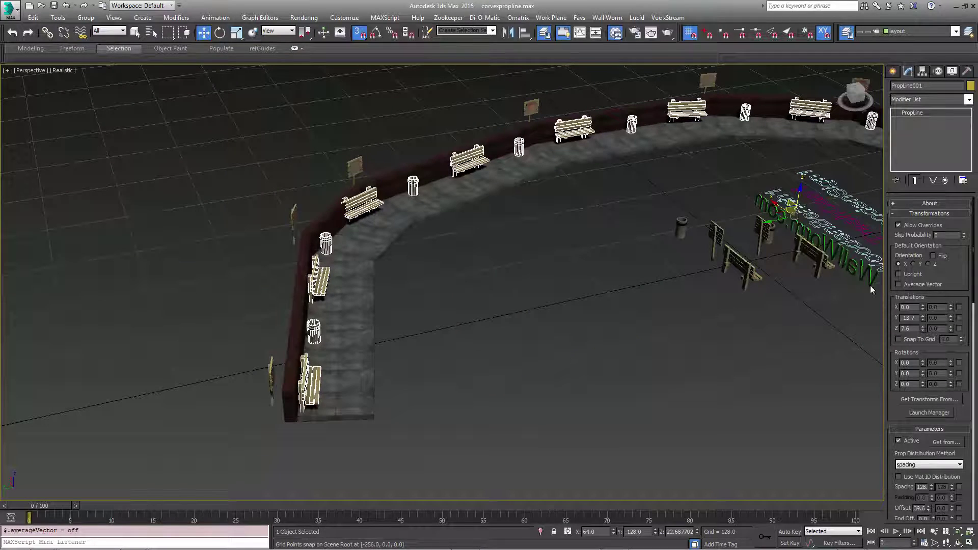
pyautogui.moveTo(377, 219); pyautogui.dragTo(449, 321, button='middle')
pyautogui.scroll(6, 448, 321)
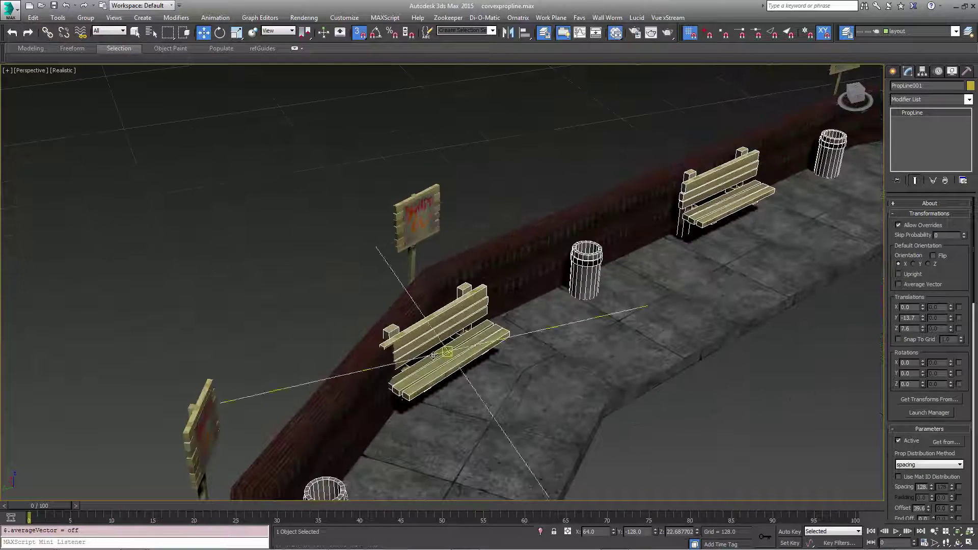
# Turn Average Vector back on for the bench and trash can PropLine and check the prop orientation along the whole sidewalk.
pyautogui.scroll(-5, 450, 324)
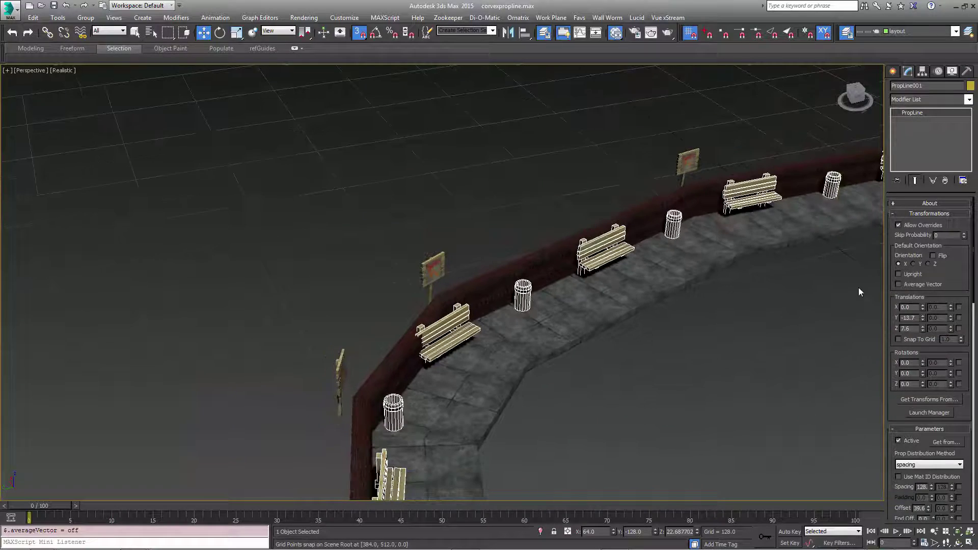
pyautogui.click(920, 283)
pyautogui.scroll(-5, 485, 271)
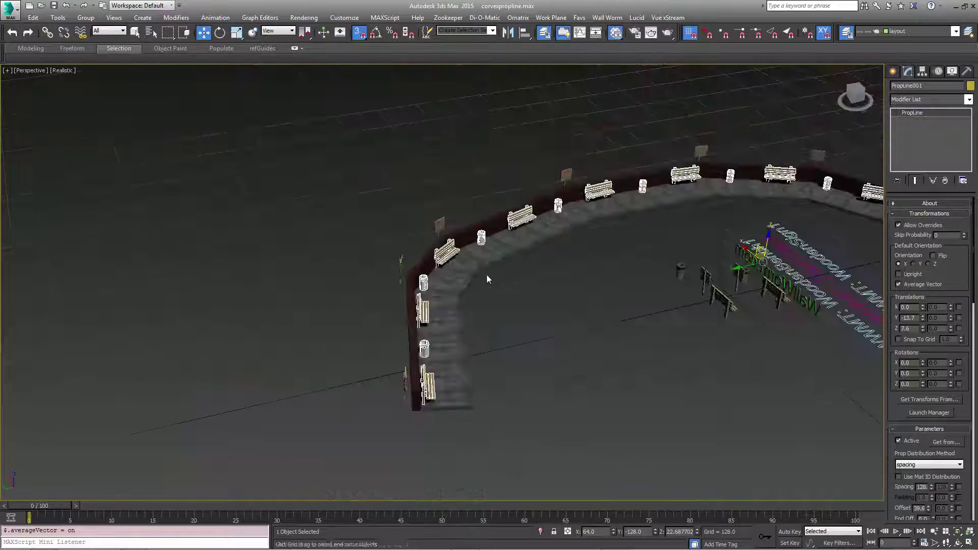
pyautogui.keyDown('alt'); pyautogui.moveTo(626, 290); pyautogui.dragTo(624, 272, button='middle'); pyautogui.keyUp('alt')
pyautogui.moveTo(705, 276); pyautogui.dragTo(572, 284, button='middle')
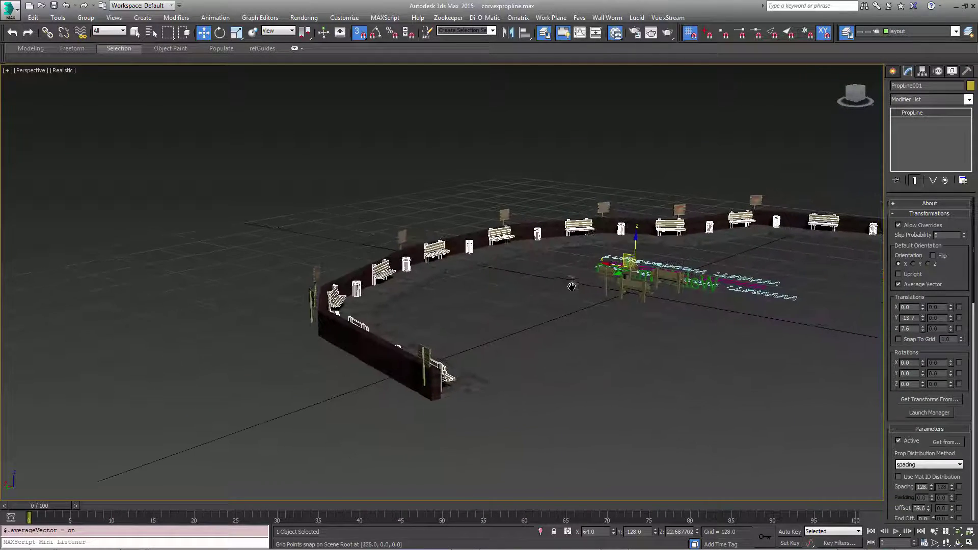
pyautogui.moveTo(804, 254); pyautogui.dragTo(605, 268, button='middle')
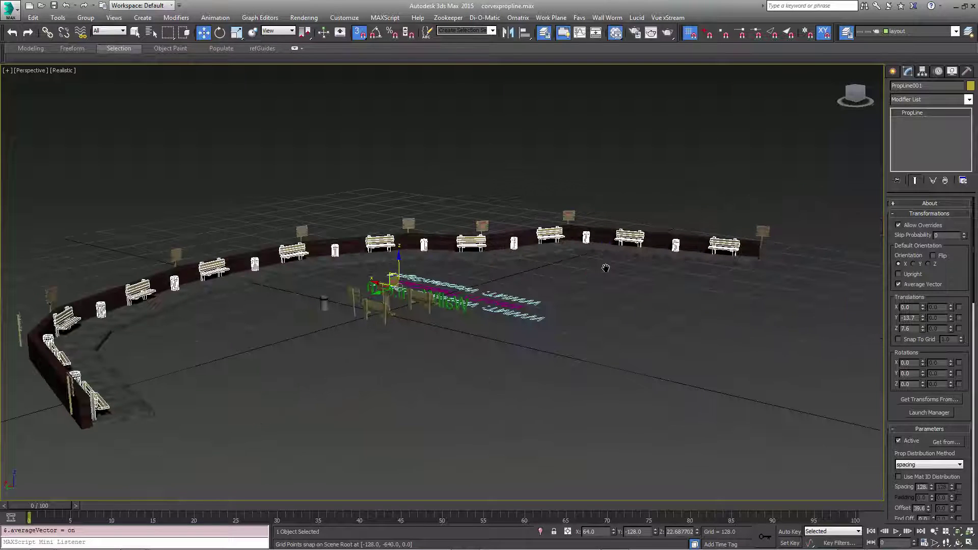
# Instantiate the bench and trash can PropLine into separate, individually editable props.
pyautogui.scroll(-6, 968, 479)
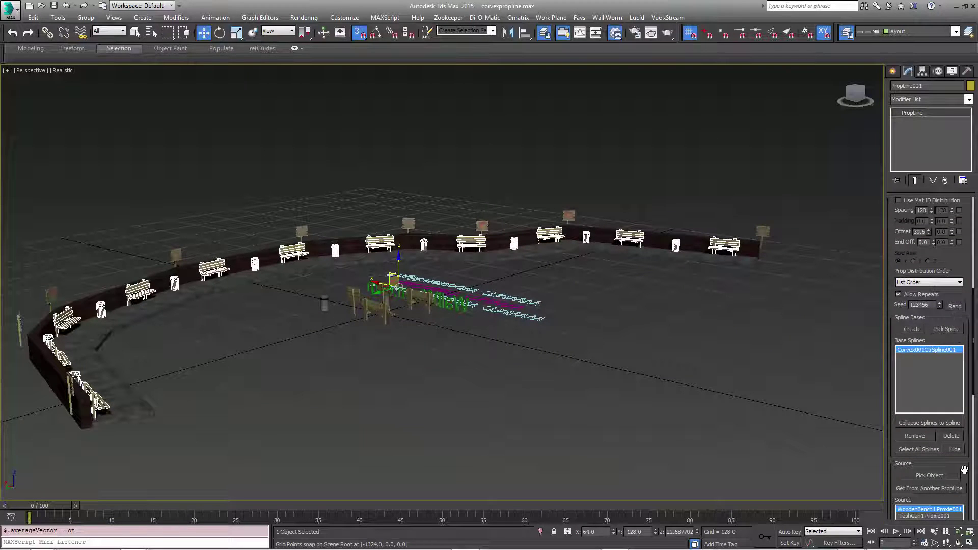
pyautogui.scroll(-5, 961, 265)
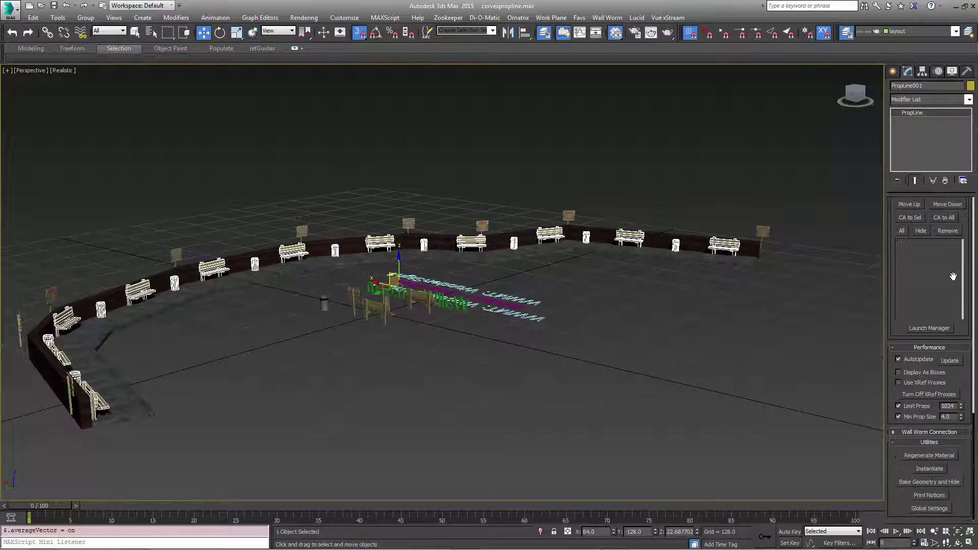
pyautogui.click(929, 469)
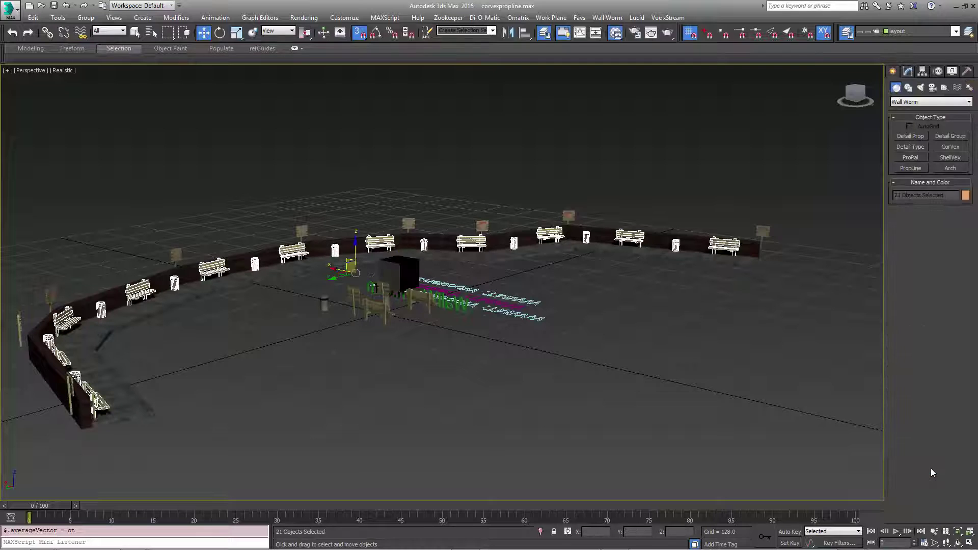
pyautogui.keyDown('alt'); pyautogui.moveTo(346, 327); pyautogui.dragTo(385, 346, button='middle'); pyautogui.keyUp('alt')
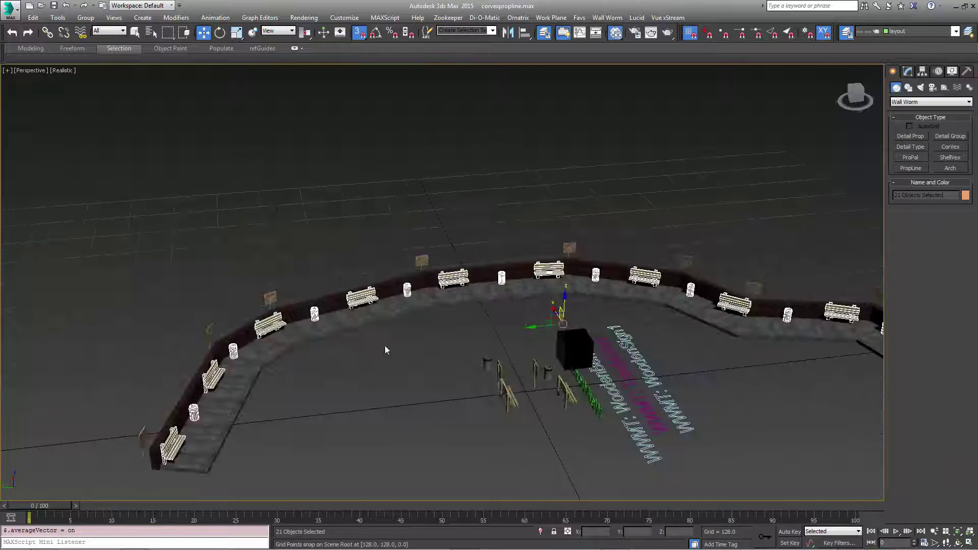
# Select the instantiated bench at the sharp bend in the wall and move it away from the bricks onto the sidewalk.
pyautogui.scroll(5, 330, 326)
pyautogui.click(448, 364)
pyautogui.click(397, 273)
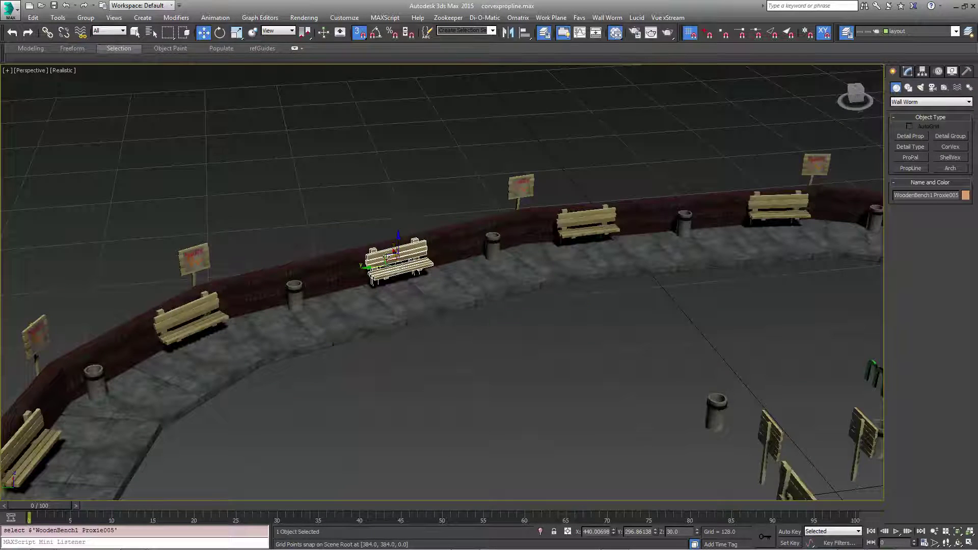
pyautogui.moveTo(391, 262); pyautogui.dragTo(509, 288, button='middle')
pyautogui.click(311, 365)
pyautogui.keyDown('alt'); pyautogui.moveTo(316, 363); pyautogui.dragTo(342, 361, button='middle'); pyautogui.keyUp('alt')
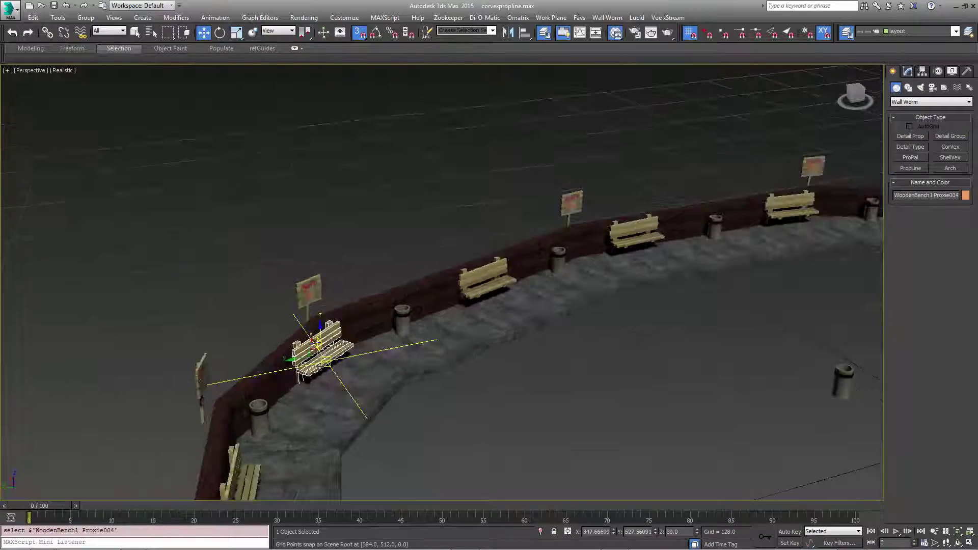
pyautogui.scroll(5, 326, 352)
pyautogui.scroll(5, 327, 300)
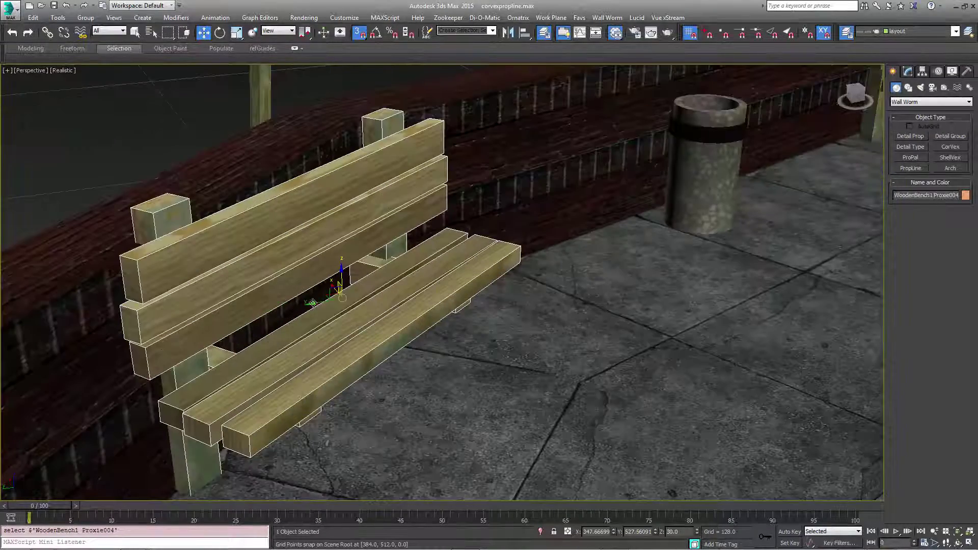
pyautogui.moveTo(326, 296); pyautogui.dragTo(395, 305)
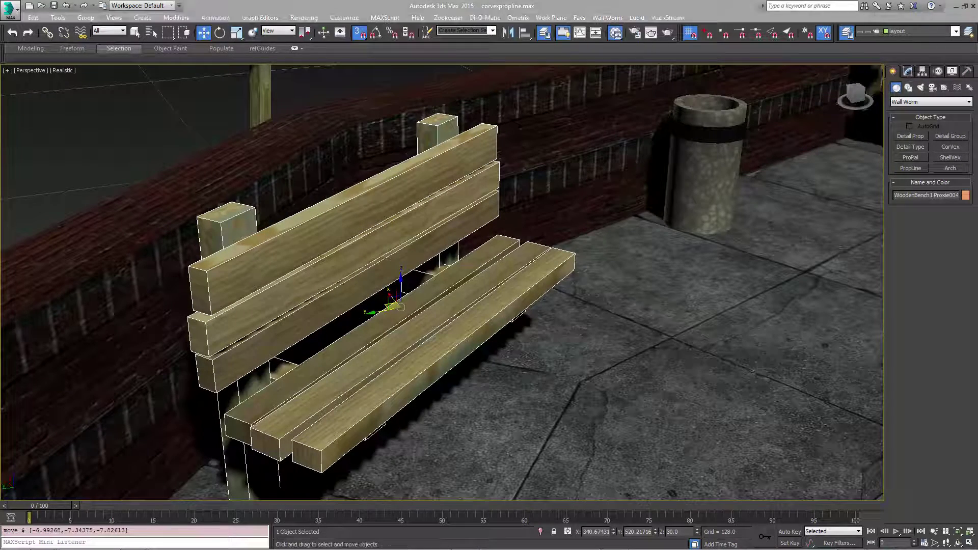
# Select the bench just past the corner near the sidewalk's other end and adjust its position.
pyautogui.moveTo(683, 193); pyautogui.dragTo(577, 258, button='middle')
pyautogui.scroll(-5, 578, 258)
pyautogui.keyDown('alt'); pyautogui.moveTo(760, 231); pyautogui.dragTo(473, 235, button='middle'); pyautogui.keyUp('alt')
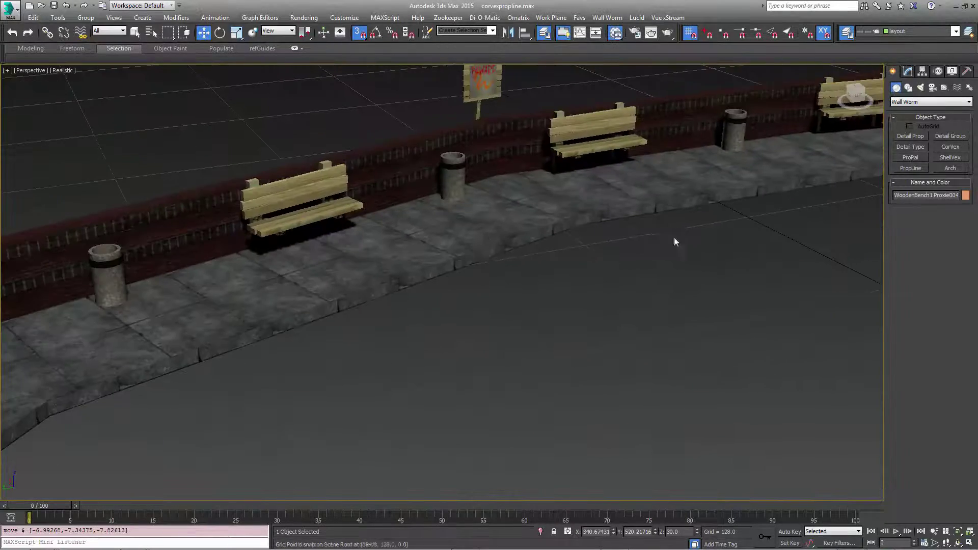
pyautogui.keyDown('alt'); pyautogui.moveTo(674, 238); pyautogui.dragTo(476, 253, button='middle'); pyautogui.keyUp('alt')
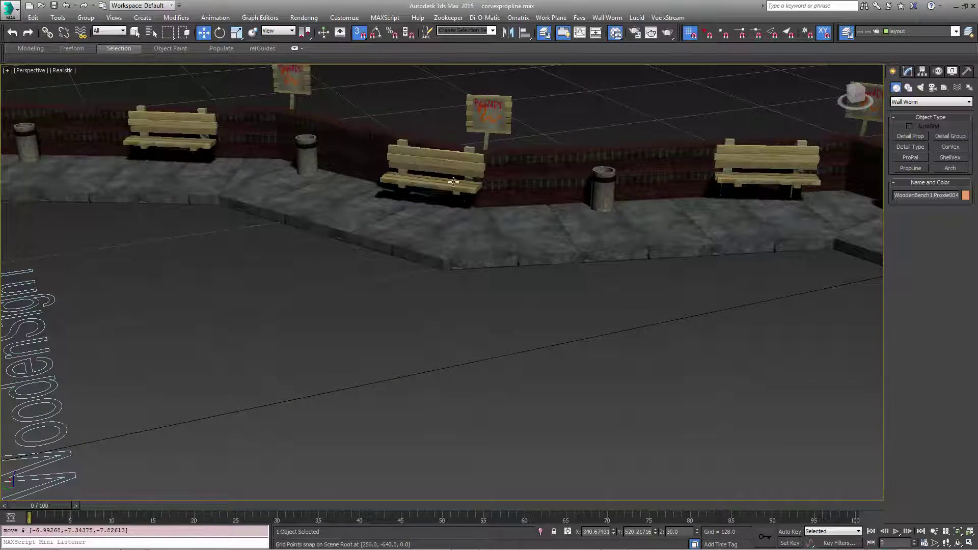
pyautogui.moveTo(525, 194); pyautogui.dragTo(412, 308, button='middle')
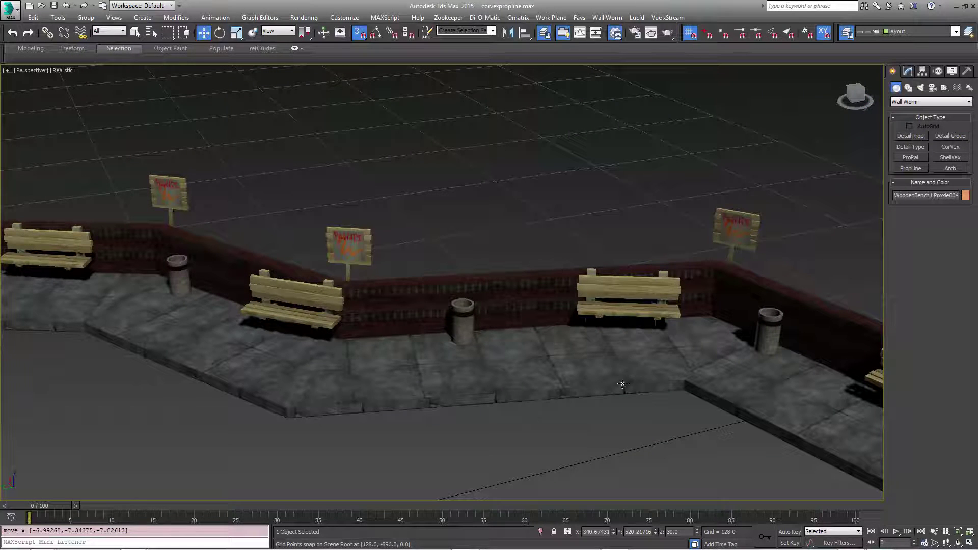
pyautogui.moveTo(676, 350); pyautogui.dragTo(419, 270, button='middle')
pyautogui.click(498, 264)
pyautogui.keyDown('alt'); pyautogui.moveTo(498, 264); pyautogui.dragTo(466, 266, button='middle'); pyautogui.keyUp('alt')
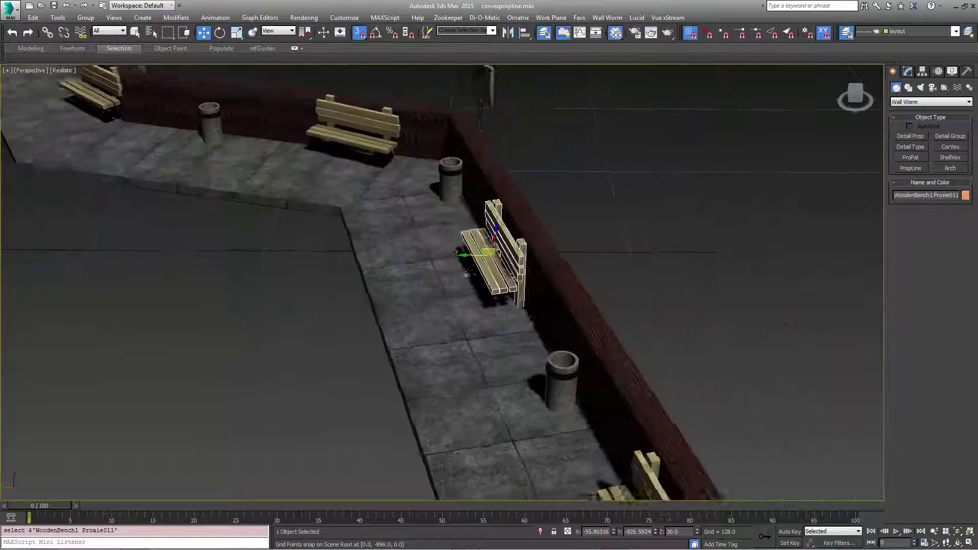
pyautogui.scroll(4, 466, 266)
pyautogui.moveTo(486, 250); pyautogui.dragTo(491, 240)
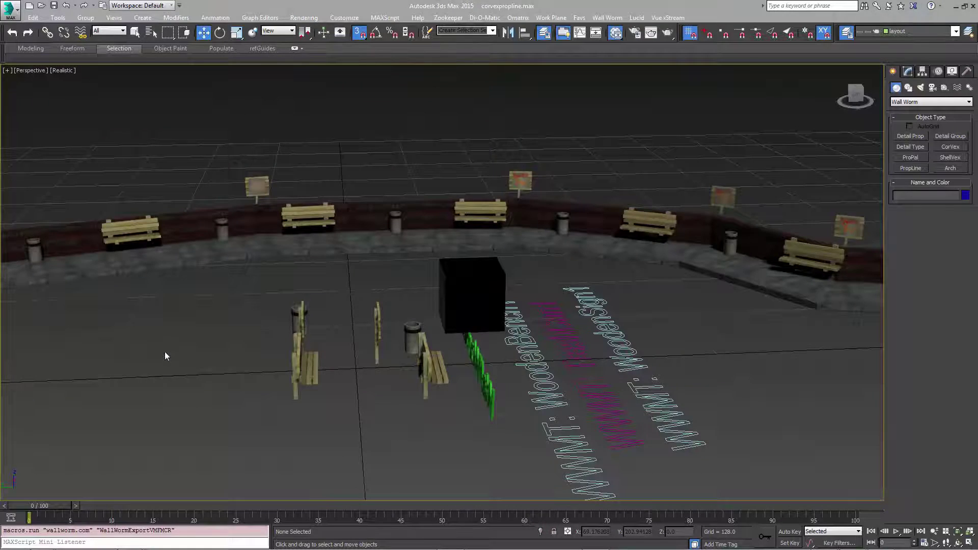
# Select all benches and trash cans instantiated from the PropLine, leaving out the PropLine itself, and delete them.
pyautogui.keyDown('alt'); pyautogui.moveTo(164, 352); pyautogui.dragTo(496, 348, button='middle'); pyautogui.keyUp('alt')
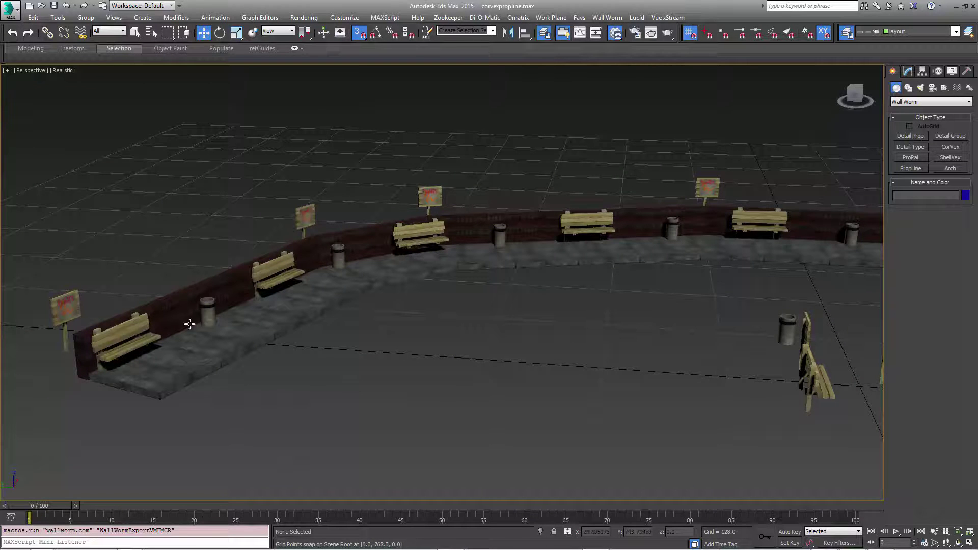
pyautogui.keyDown('alt'); pyautogui.moveTo(525, 326); pyautogui.dragTo(639, 355, button='middle'); pyautogui.keyUp('alt')
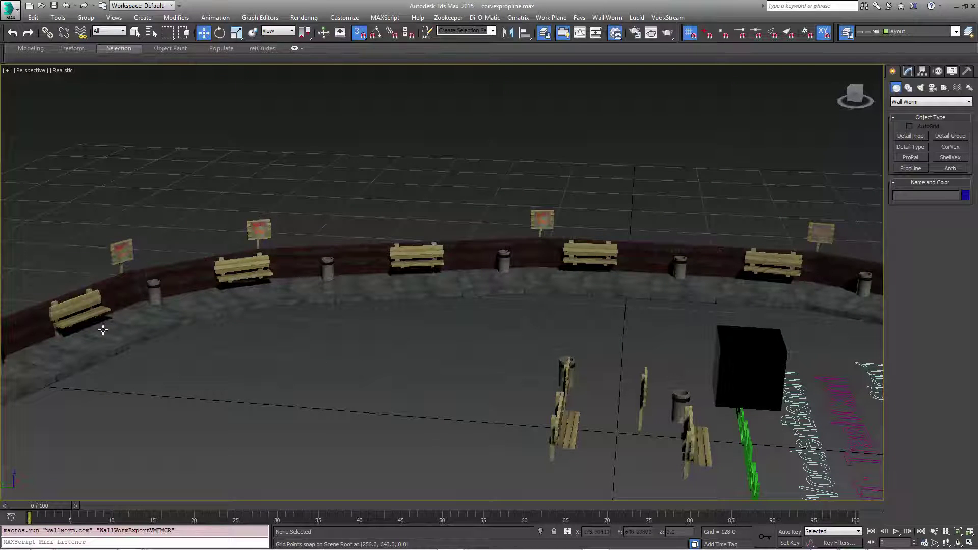
pyautogui.click(739, 356)
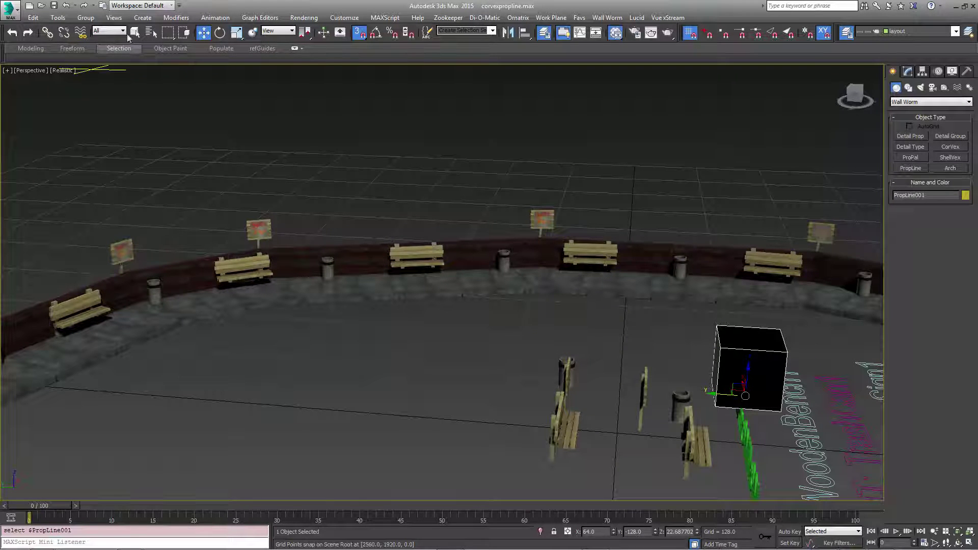
pyautogui.press('q')
pyautogui.doubleClick(740, 336)
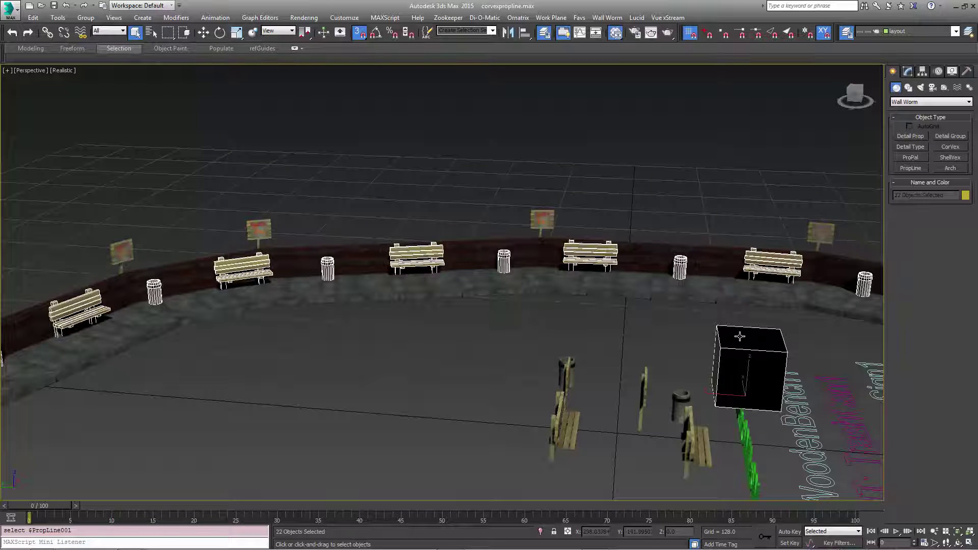
pyautogui.moveTo(633, 323); pyautogui.dragTo(585, 290, button='middle')
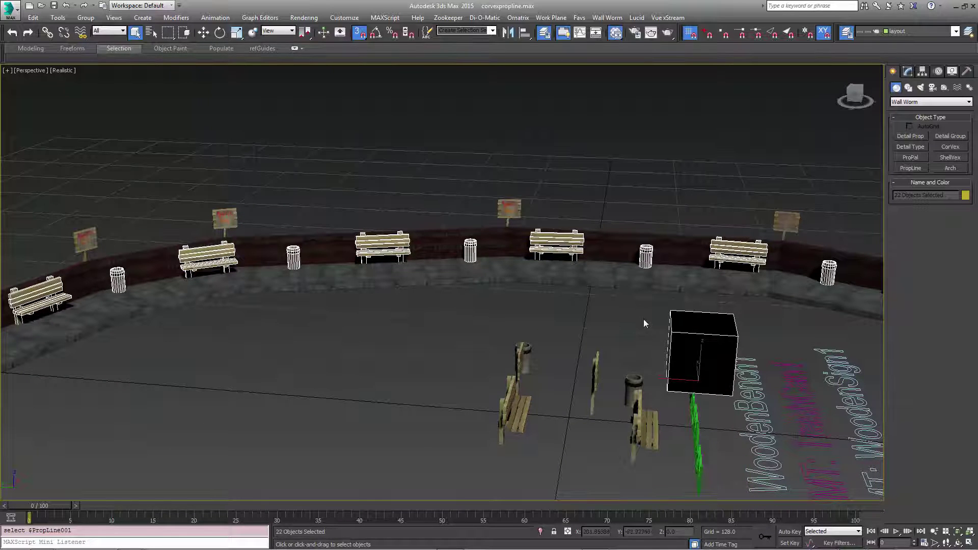
pyautogui.keyDown('alt'); pyautogui.click(696, 341); pyautogui.keyUp('alt')
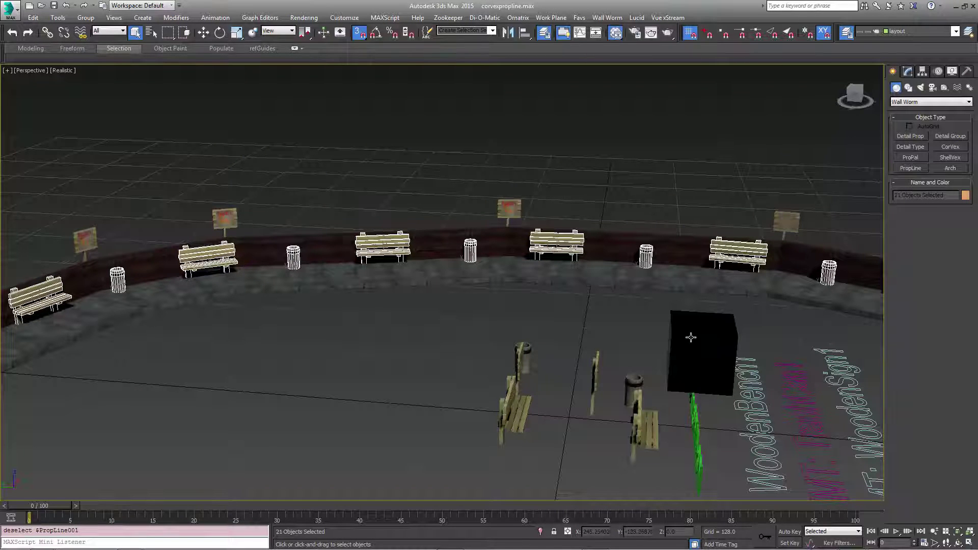
pyautogui.keyDown('alt'); pyautogui.moveTo(474, 316); pyautogui.dragTo(683, 335, button='middle'); pyautogui.keyUp('alt')
pyautogui.keyDown('alt'); pyautogui.moveTo(454, 281); pyautogui.dragTo(488, 292, button='middle'); pyautogui.keyUp('alt')
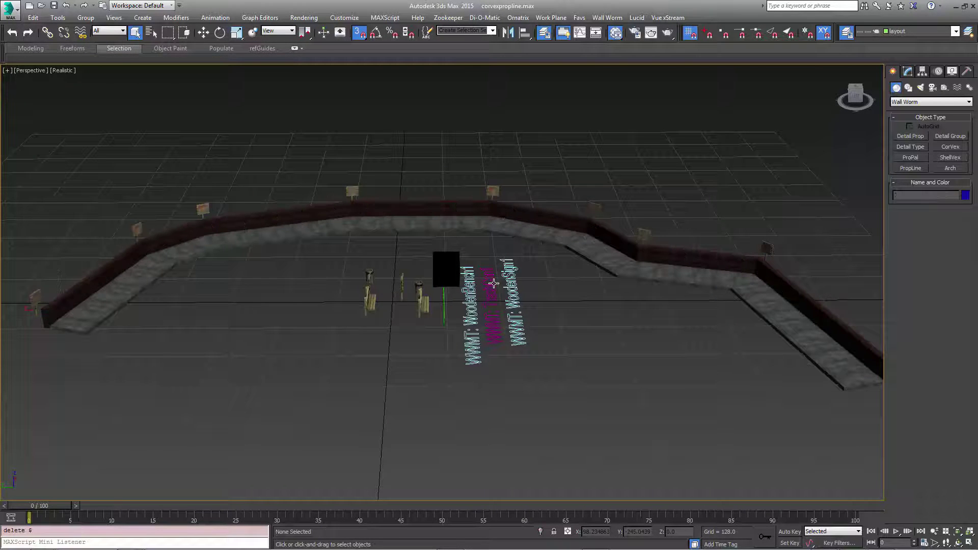
# Select the bench and trash can PropLine and make it active again to regenerate its props.
pyautogui.click(439, 265)
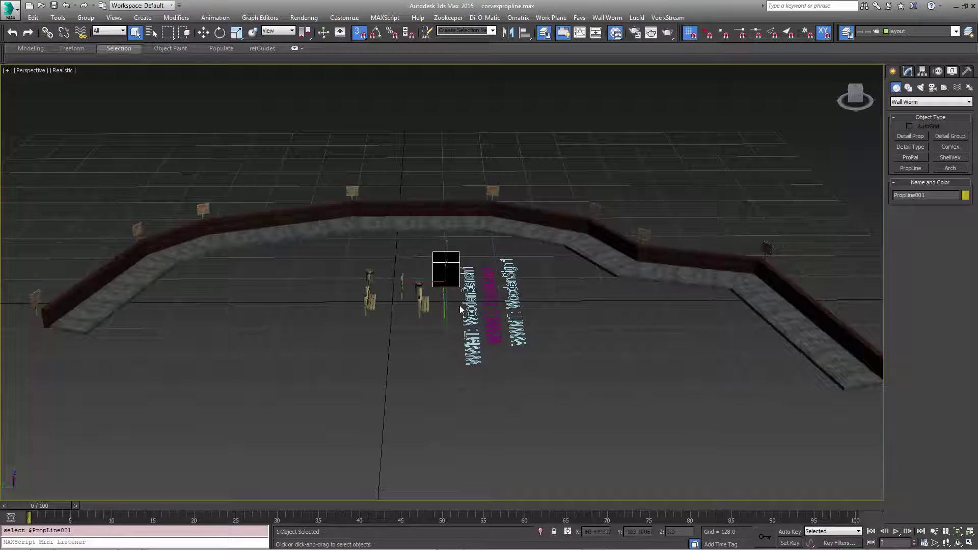
pyautogui.click(905, 71)
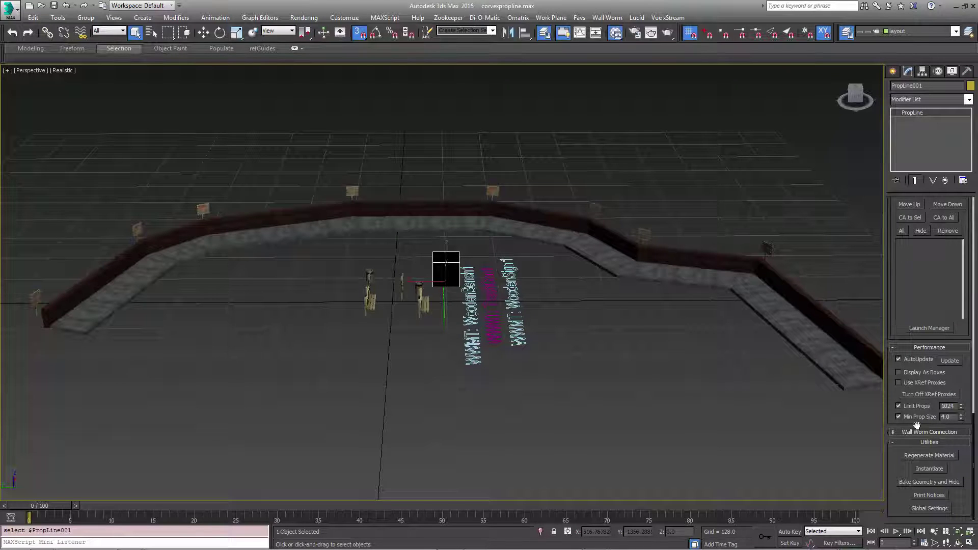
pyautogui.scroll(5, 967, 355)
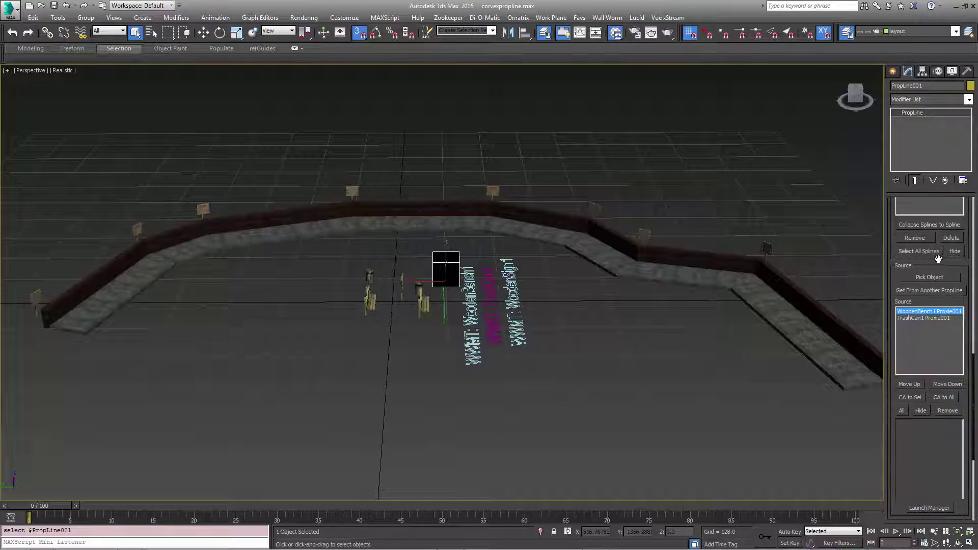
pyautogui.scroll(-5, 938, 259)
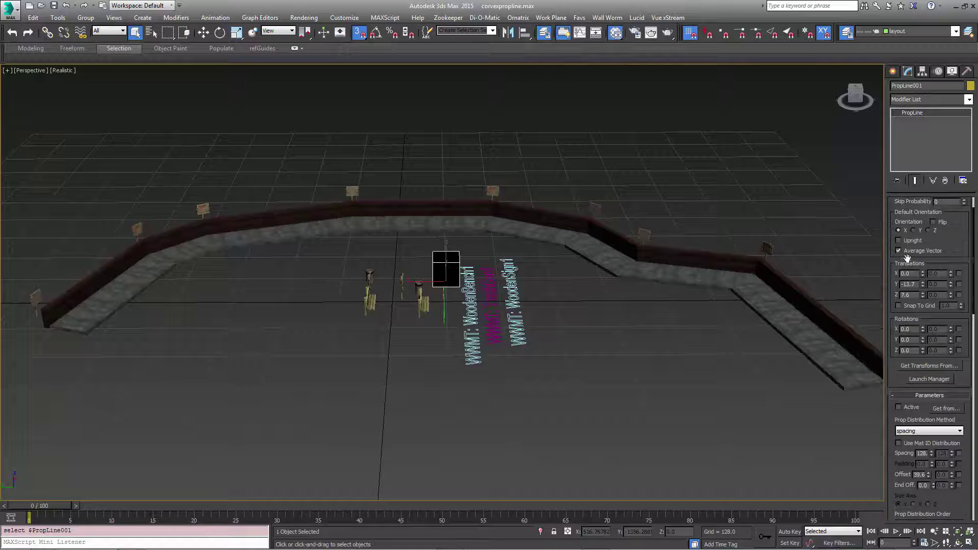
pyautogui.click(906, 409)
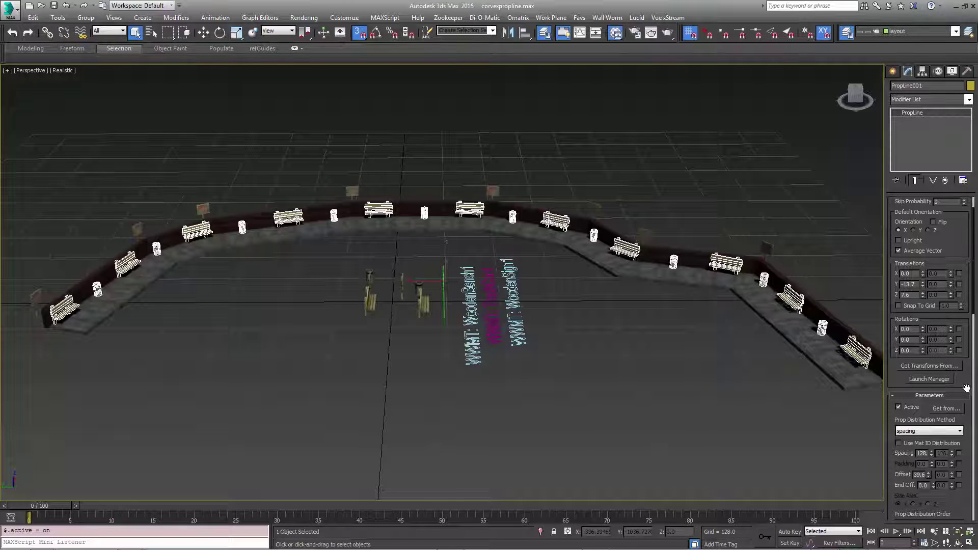
# Review the bench and trash can PropLine's parameters and utilities, and enable Snap To Grid in its translation settings.
pyautogui.scroll(-5, 966, 384)
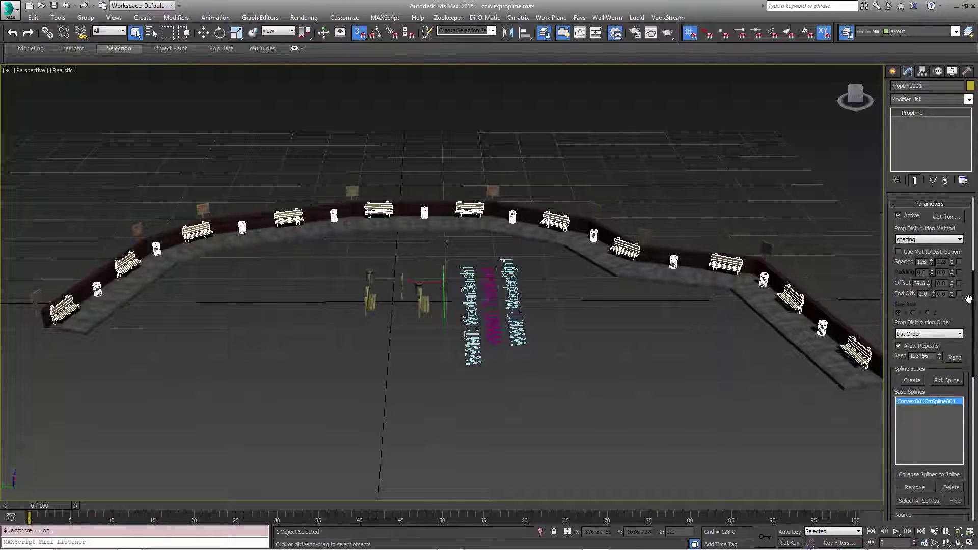
pyautogui.moveTo(965, 274); pyautogui.dragTo(951, 197)
pyautogui.moveTo(963, 405); pyautogui.dragTo(936, 88)
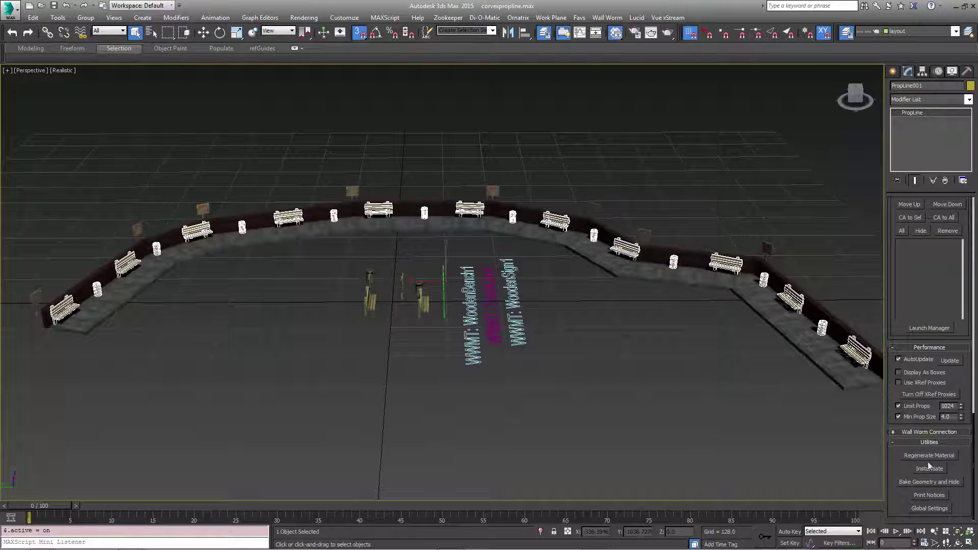
pyautogui.scroll(5, 966, 252)
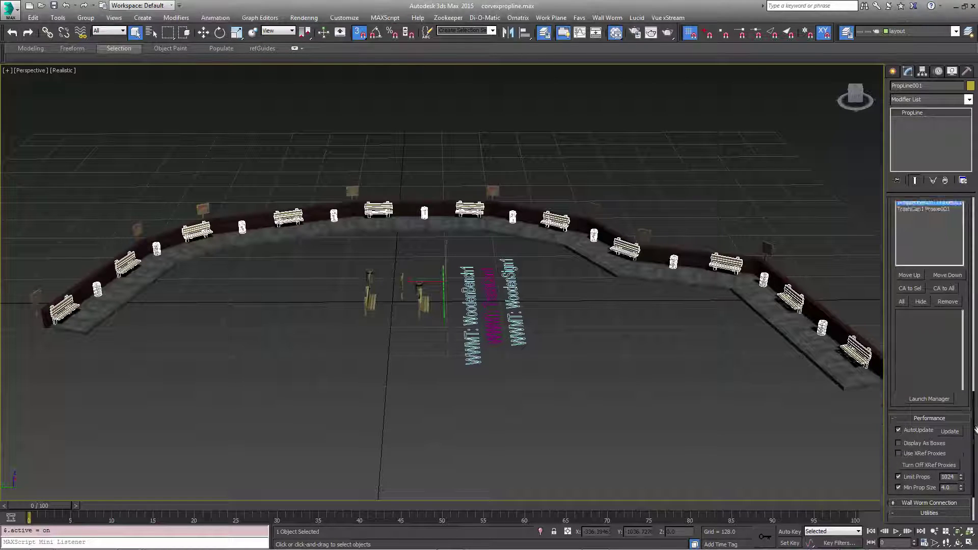
pyautogui.moveTo(964, 238); pyautogui.dragTo(962, 549)
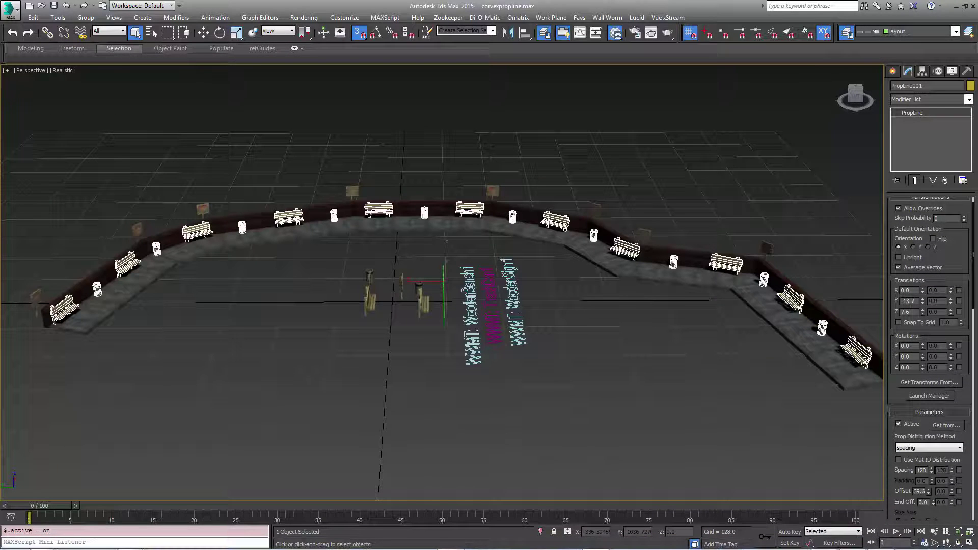
pyautogui.click(899, 323)
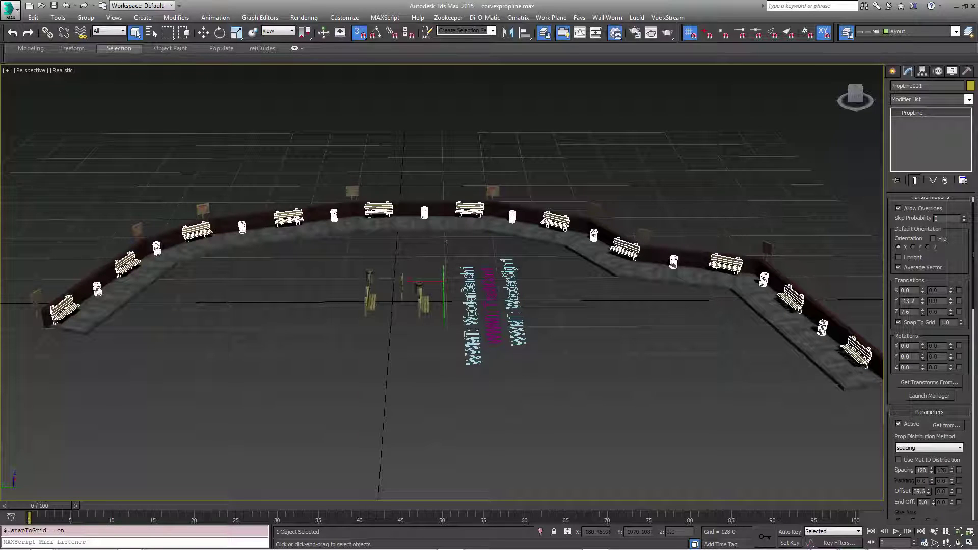
# Select the wooden sign PropLine and enable Snap To Grid for its translations.
pyautogui.click(924, 398)
pyautogui.click(493, 189)
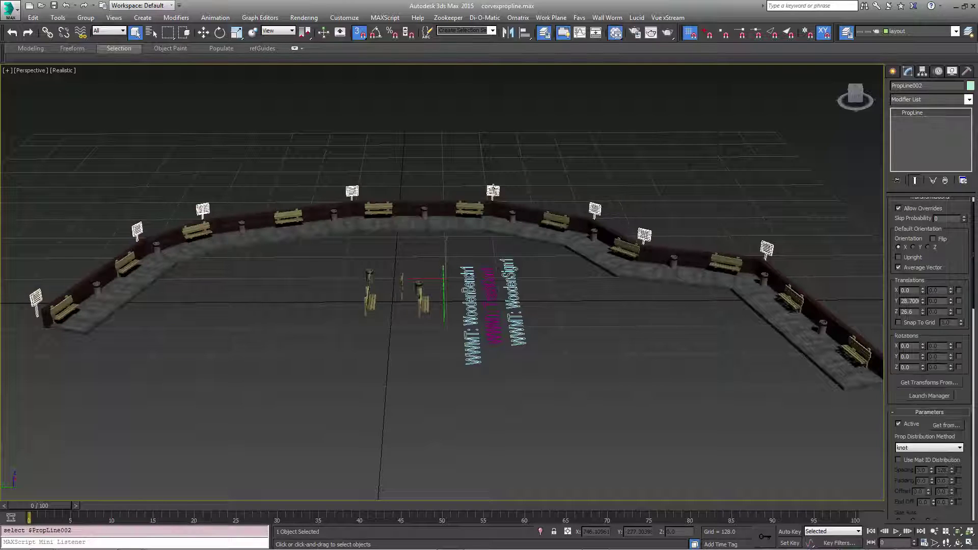
pyautogui.click(899, 322)
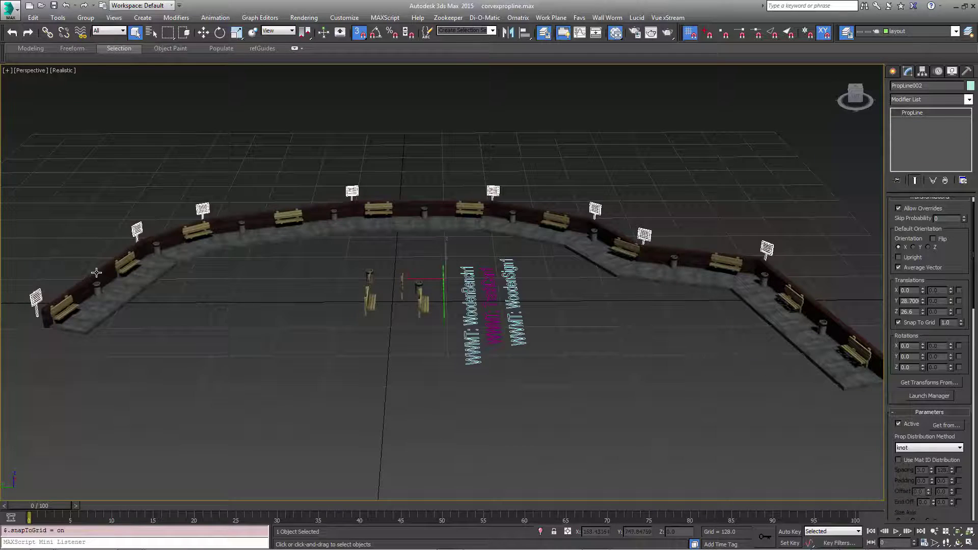
# Select the sidewalk Corvex and enable its Snap Precision option.
pyautogui.click(119, 296)
pyautogui.click(119, 297)
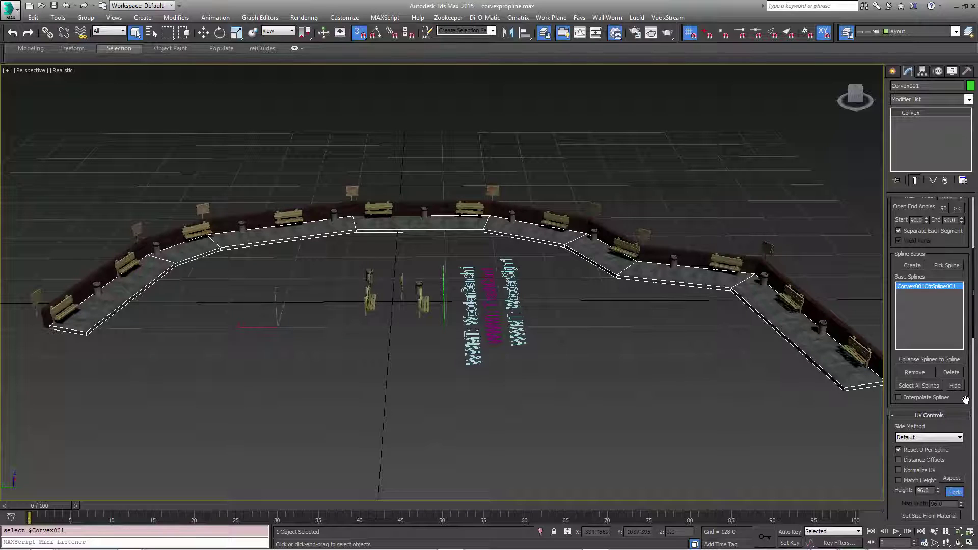
pyautogui.scroll(5, 965, 400)
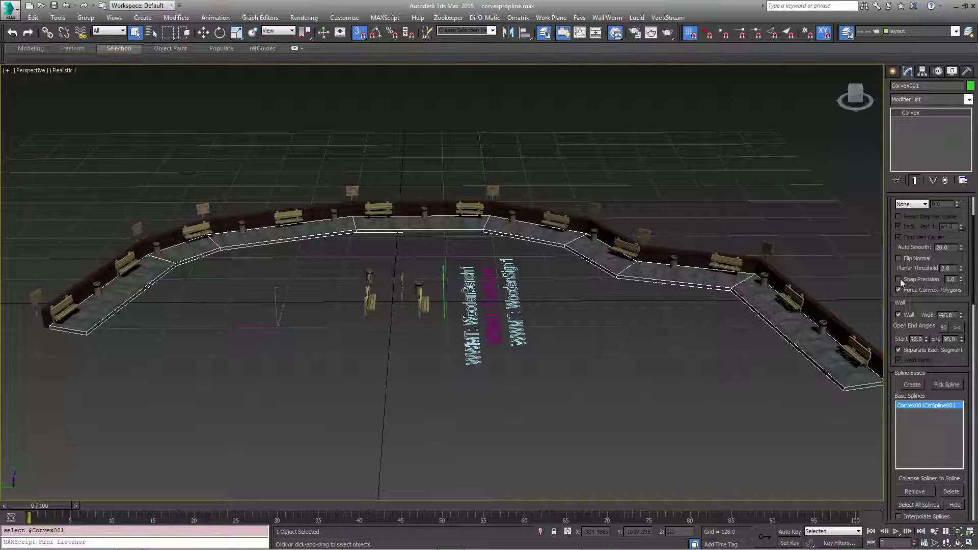
pyautogui.click(899, 279)
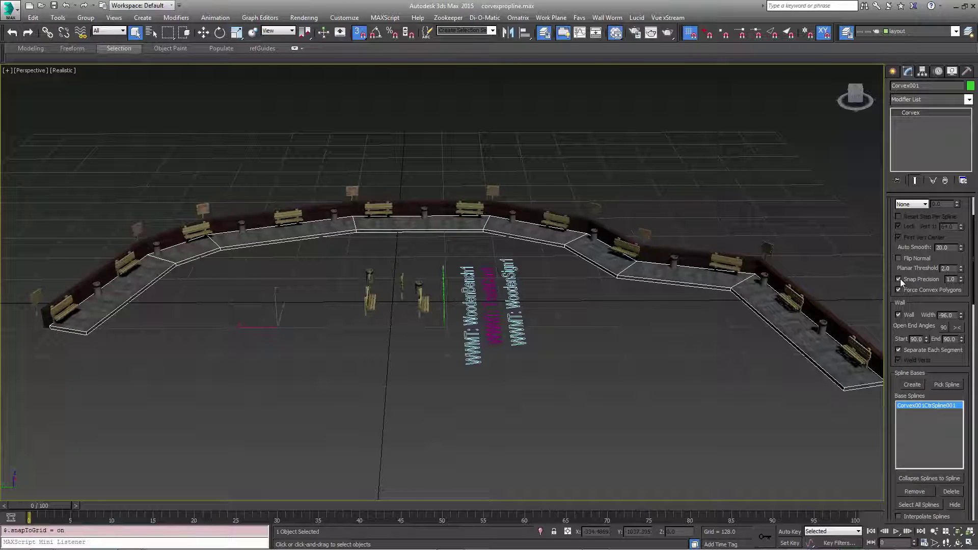
# Enable Snap Precision on the brick wall Corvex and save the scene.
pyautogui.click(228, 221)
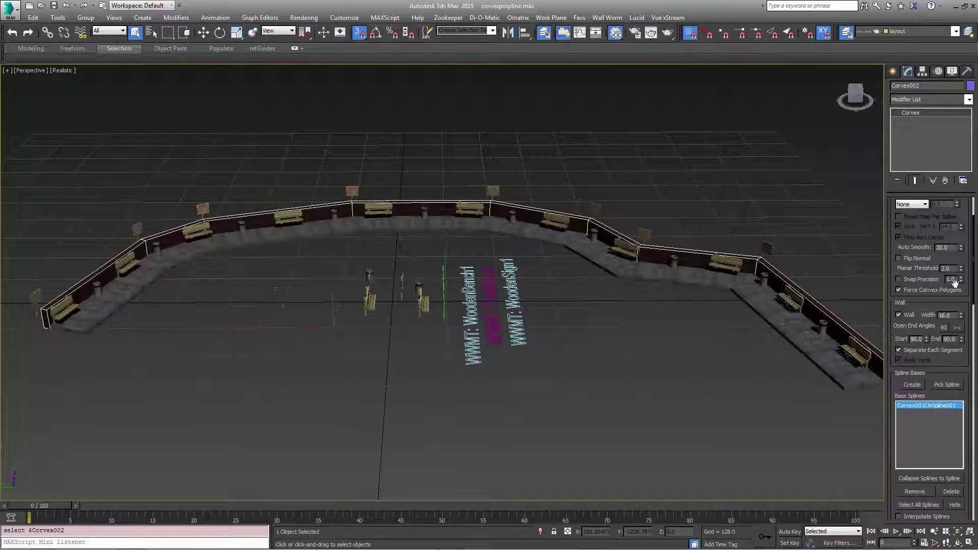
pyautogui.click(898, 280)
pyautogui.click(54, 6)
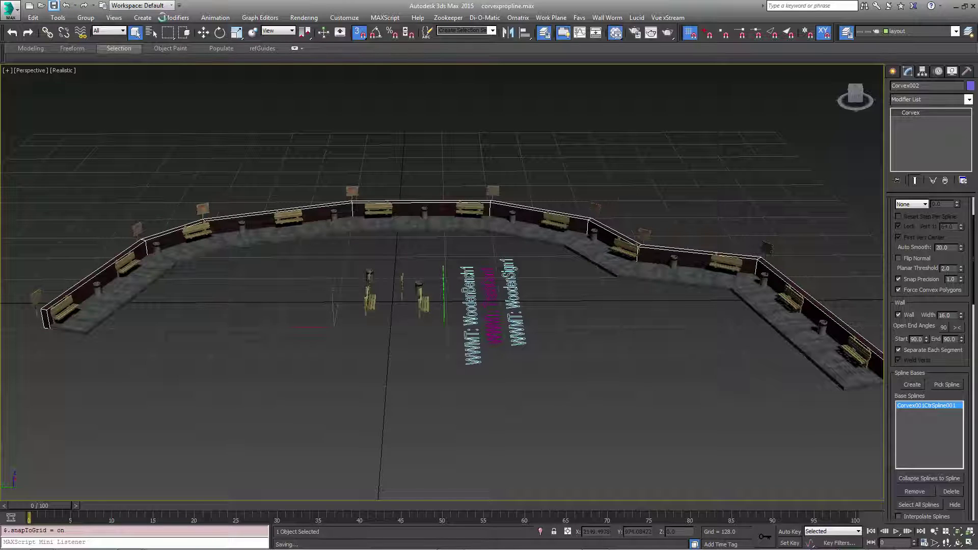
# Export the scene as a VMF game level with the Wall Worm exporter, overwriting propline_corvex_wwmt.vmf.
pyautogui.click(616, 21)
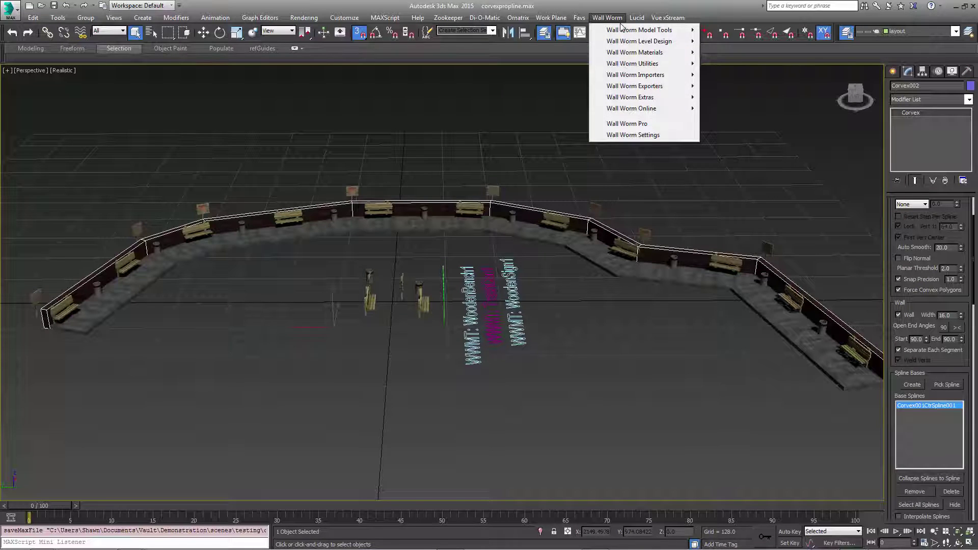
pyautogui.moveTo(639, 45)
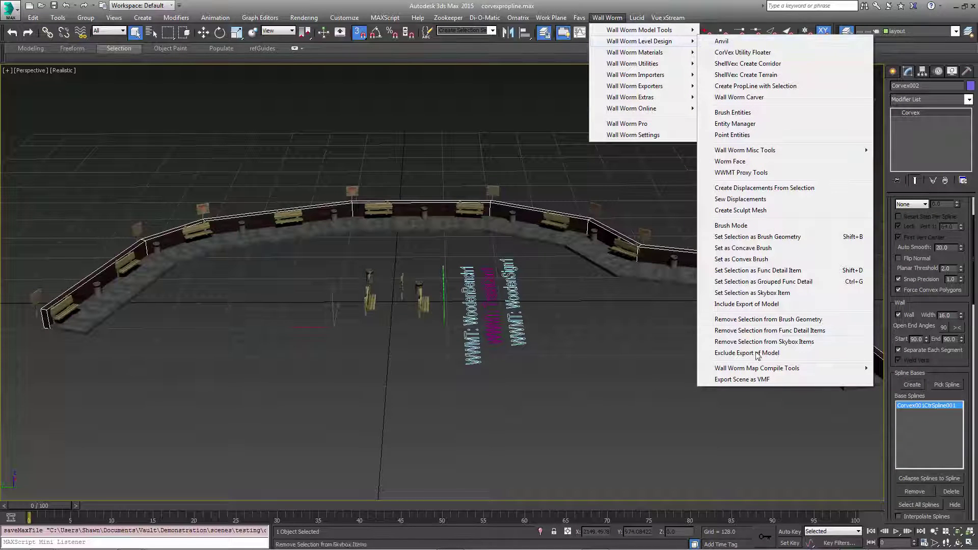
pyautogui.click(752, 380)
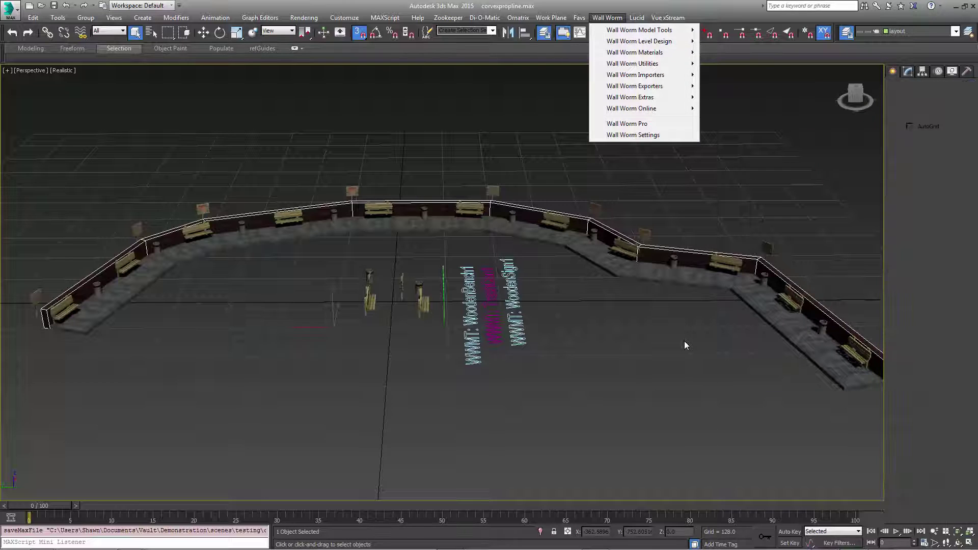
pyautogui.click(528, 432)
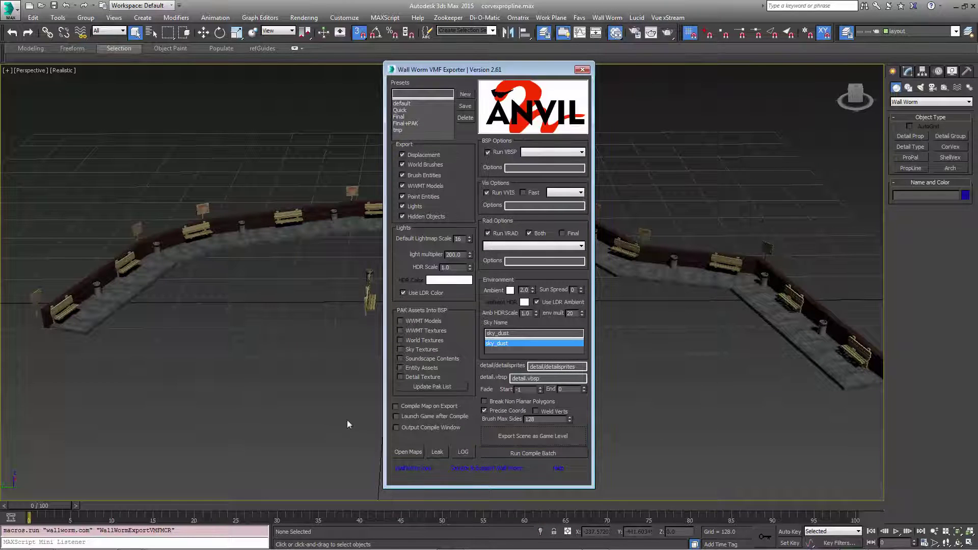
pyautogui.moveTo(490, 68); pyautogui.dragTo(546, 60)
pyautogui.click(587, 430)
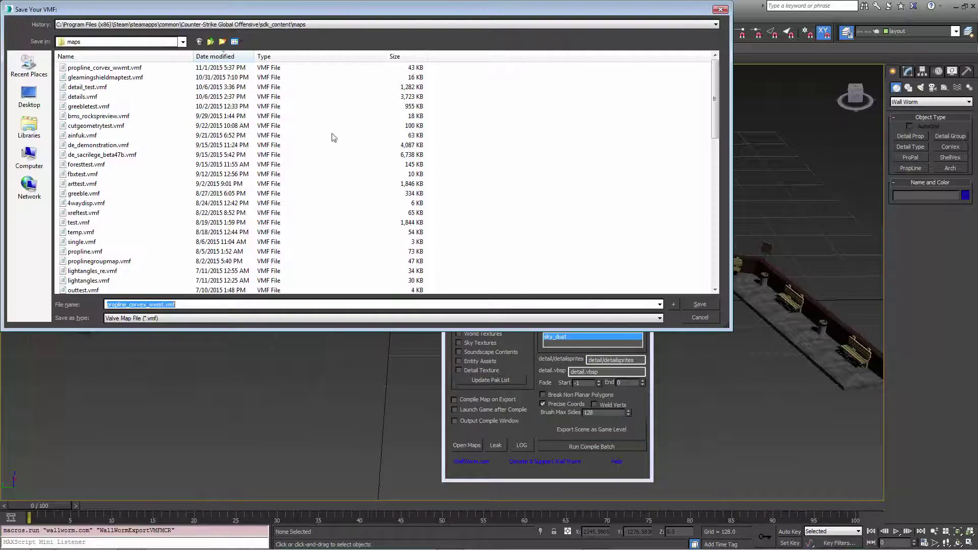
pyautogui.press('Return')
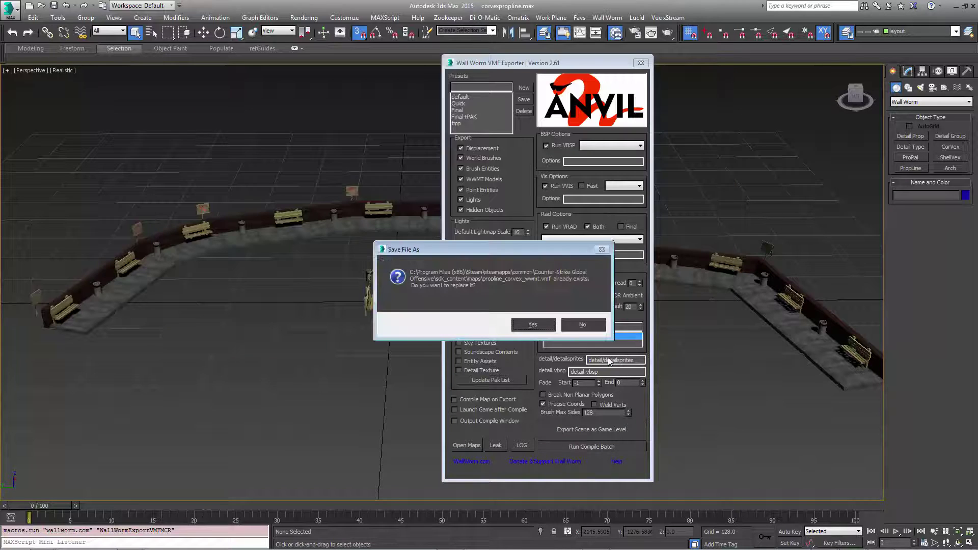
pyautogui.click(533, 325)
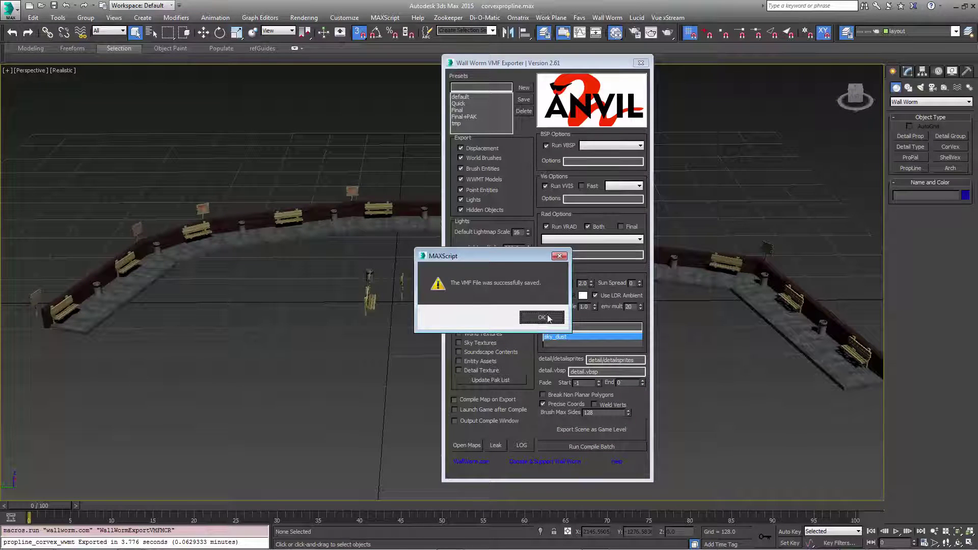
pyautogui.click(533, 322)
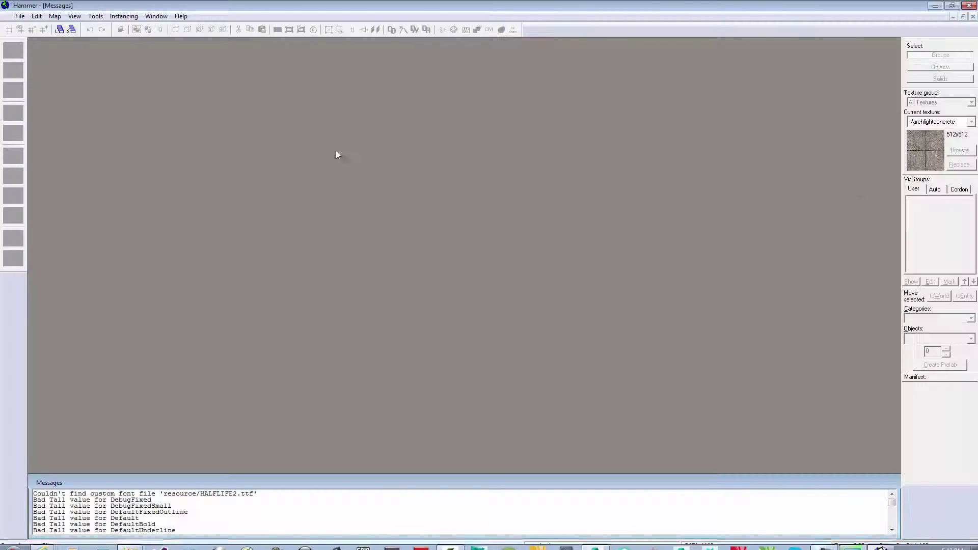
# Switch to Hammer, open propline_corvex_wwmt.vmf and inspect the wall, sidewalk and props in the camera view.
pyautogui.click(19, 16)
pyautogui.click(47, 188)
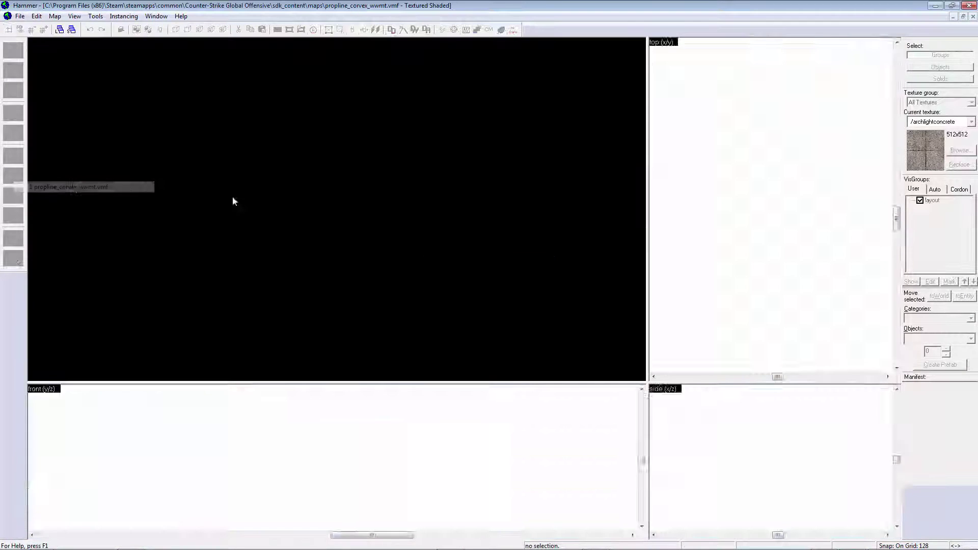
pyautogui.press('w')
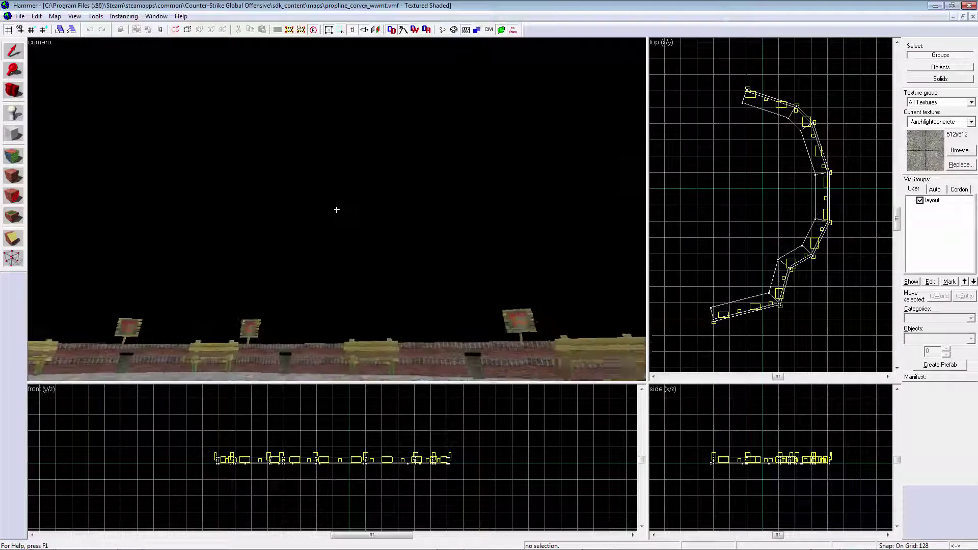
pyautogui.press('s')
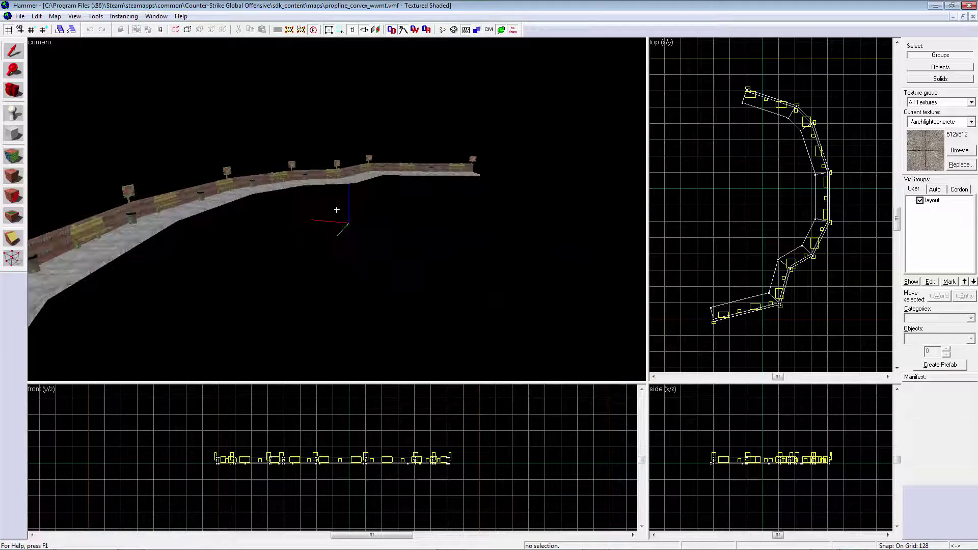
pyautogui.press('w')
pyautogui.press('w')
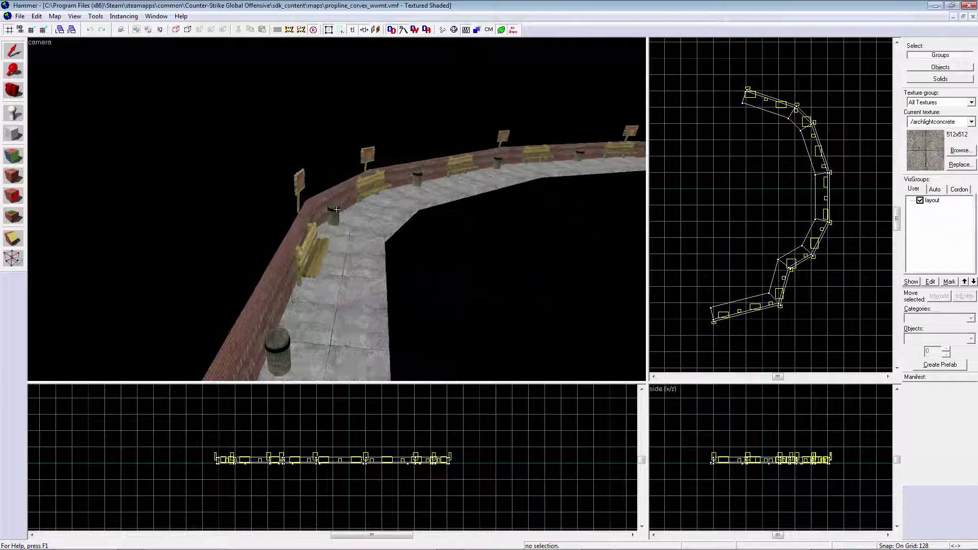
pyautogui.press('w')
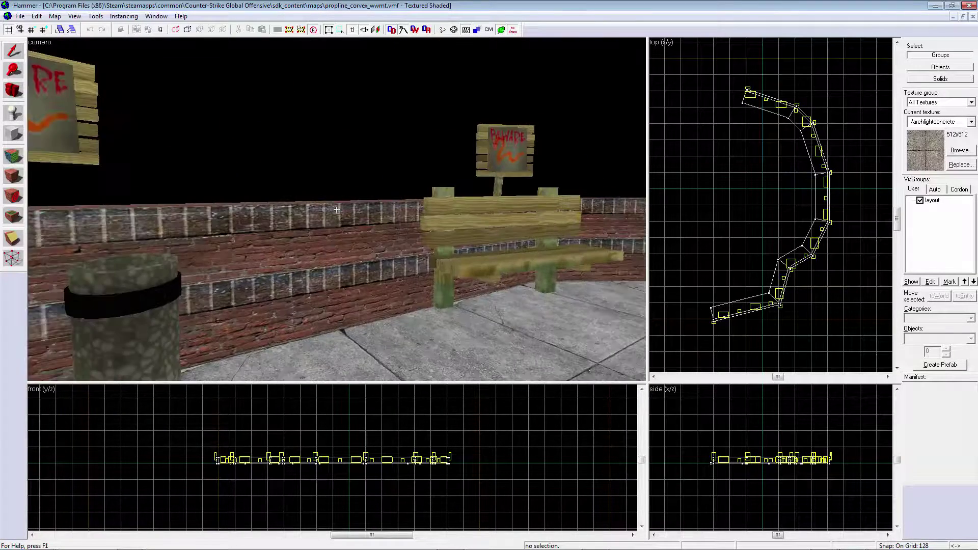
pyautogui.moveTo(336, 210); pyautogui.dragTo(337, 209)
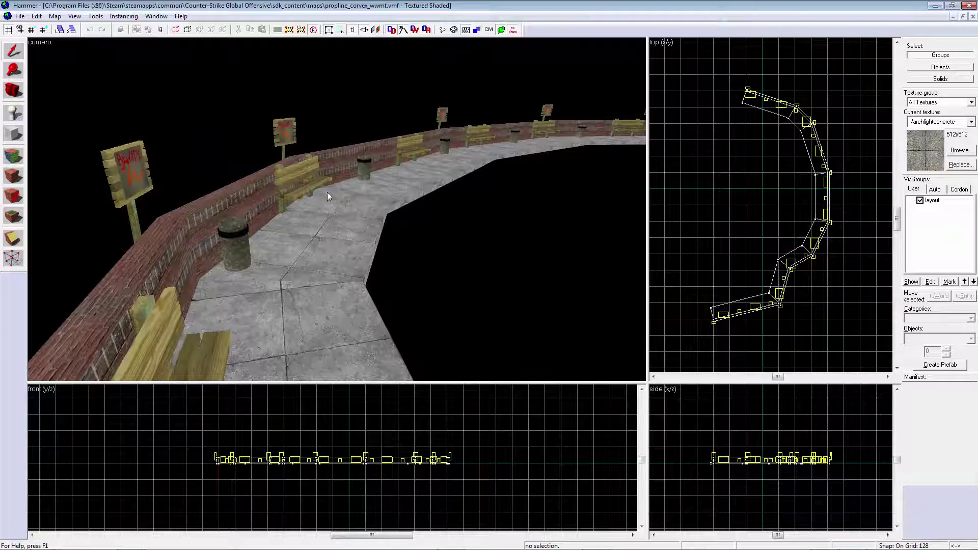
# Select the brick wall brushes, inspect them along the path, and select the sidewalk brushes instead.
pyautogui.click(340, 150)
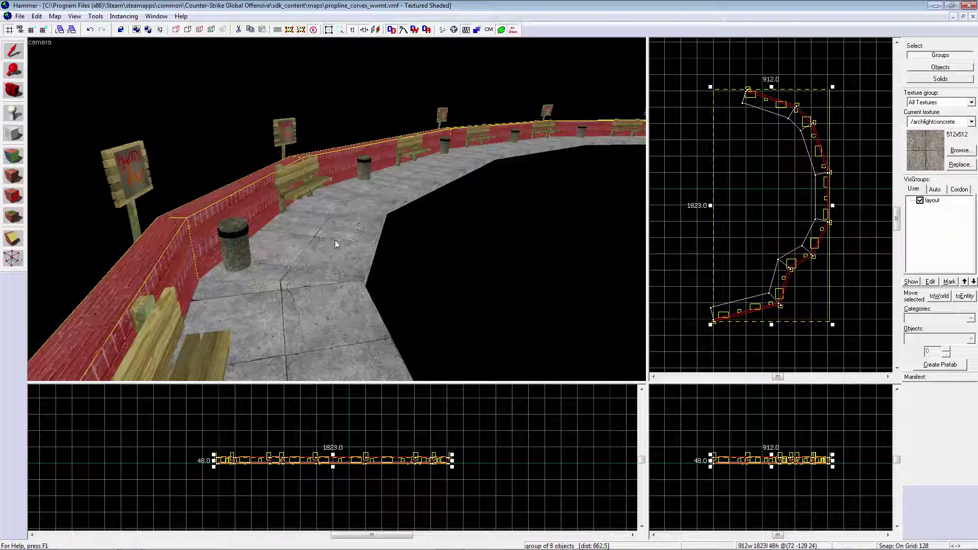
pyautogui.press('z')
pyautogui.press('w')
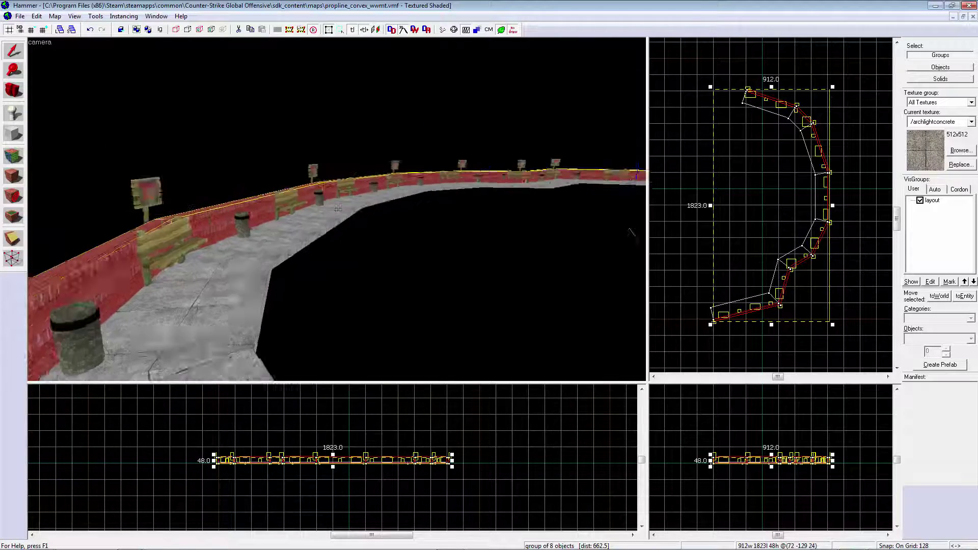
pyautogui.press('w')
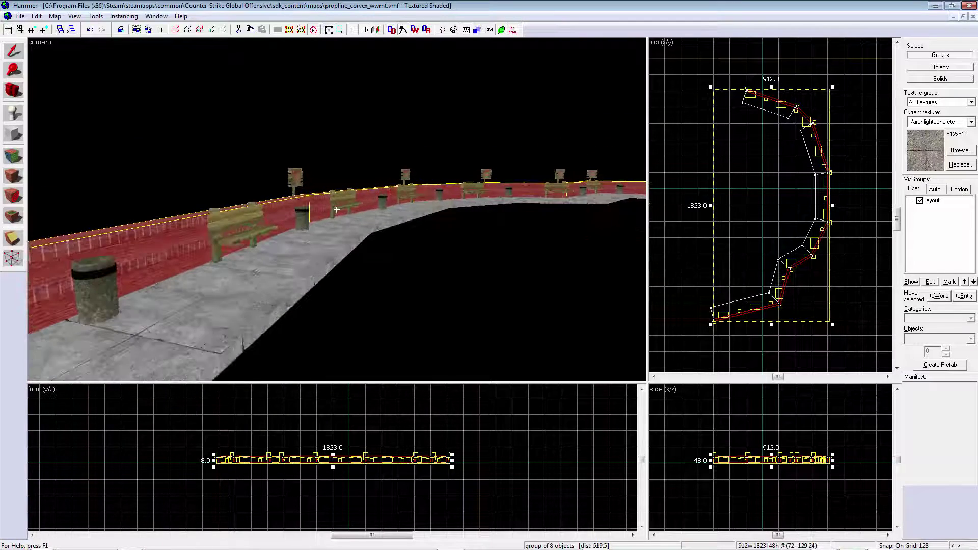
pyautogui.press('z')
pyautogui.click(304, 230)
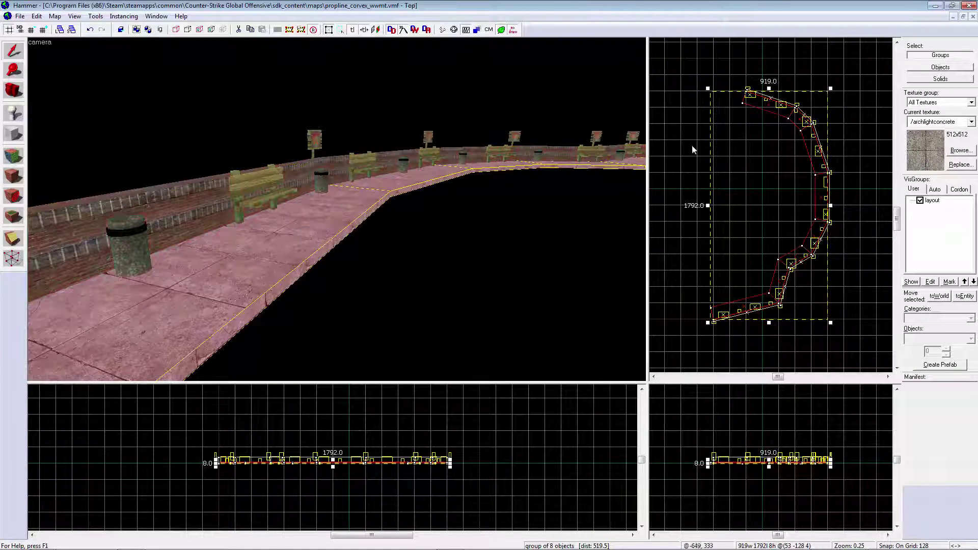
# Reduce the grid size to 1 and check the end corner's vertex alignment to the grid in the top view.
pyautogui.scroll(3, 741, 95)
pyautogui.scroll(12, 742, 96)
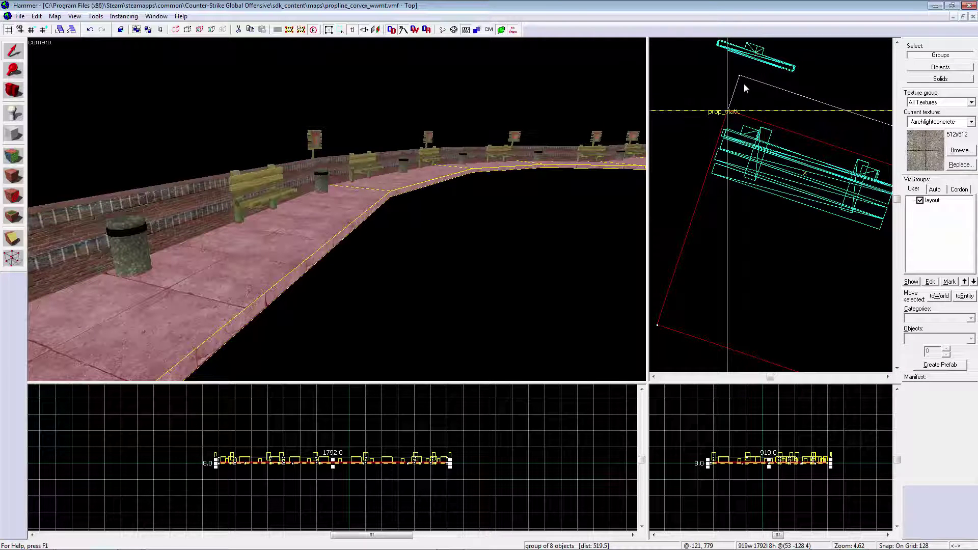
pyautogui.press('[')
pyautogui.press('[')
pyautogui.press('[')
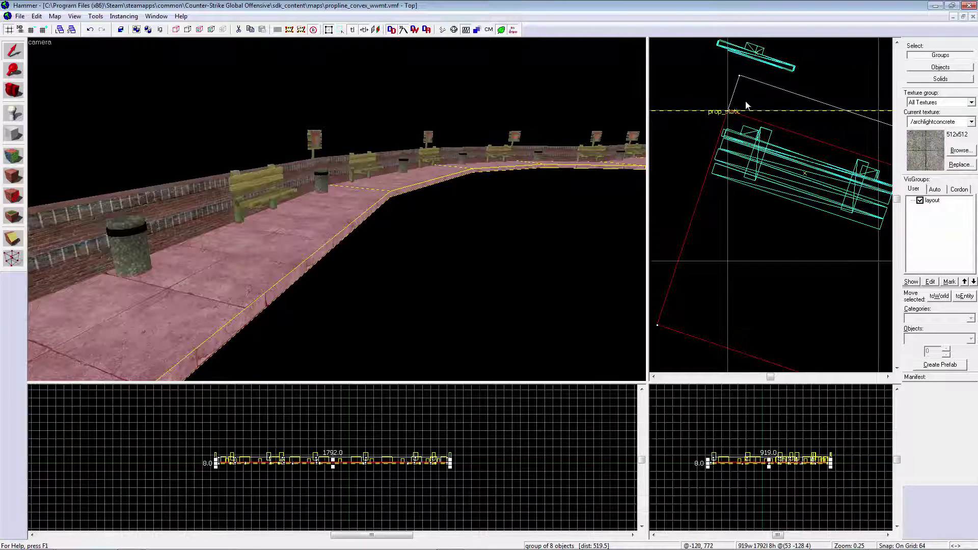
pyautogui.press('[')
pyautogui.press('[')
pyautogui.press('[')
pyautogui.press('[')
pyautogui.scroll(20, 744, 79)
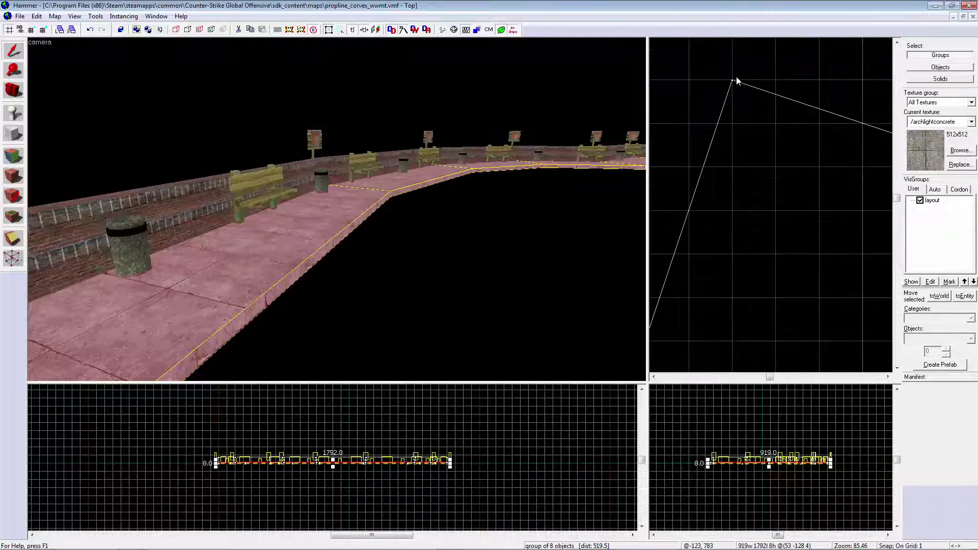
# Examine the sidewalk brushes' vertices against the grid in the side and front views.
pyautogui.scroll(14, 696, 458)
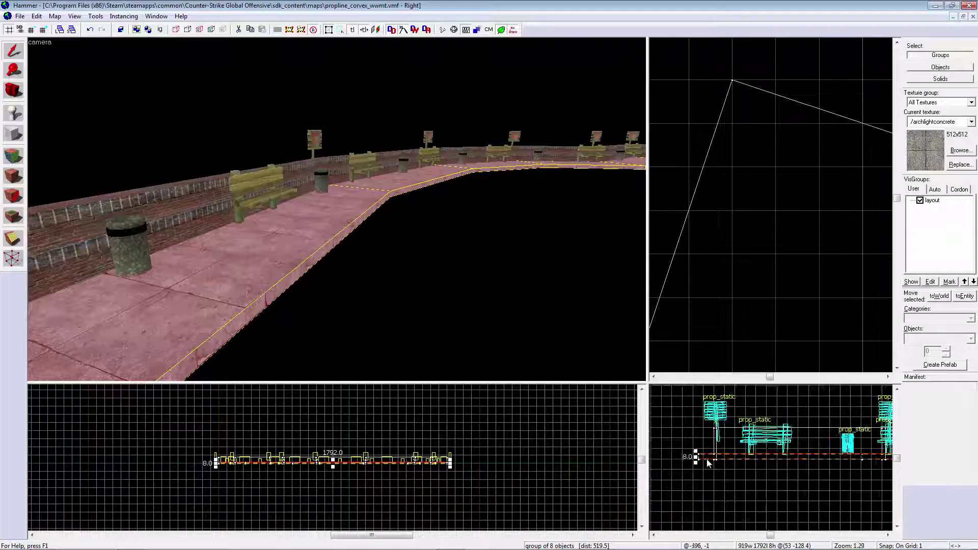
pyautogui.scroll(15, 696, 460)
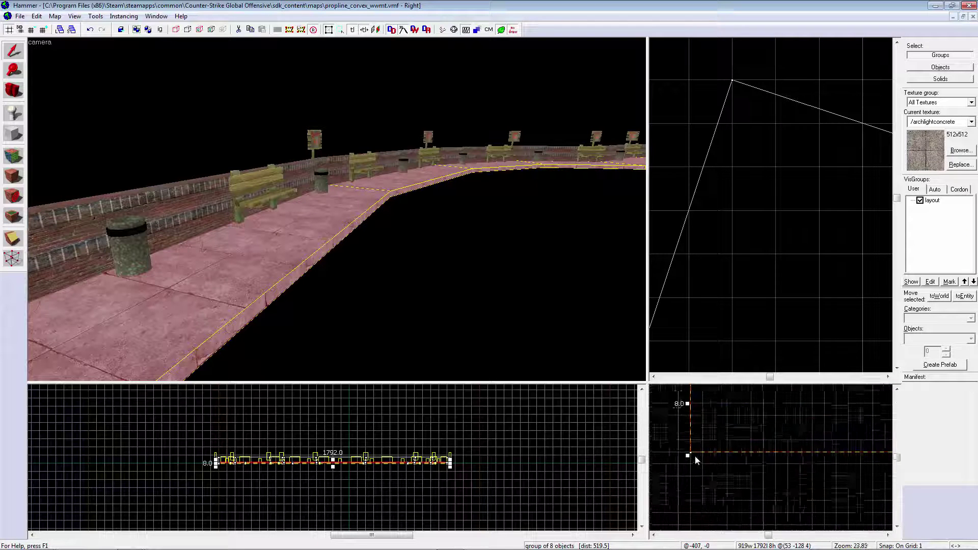
pyautogui.scroll(3, 694, 459)
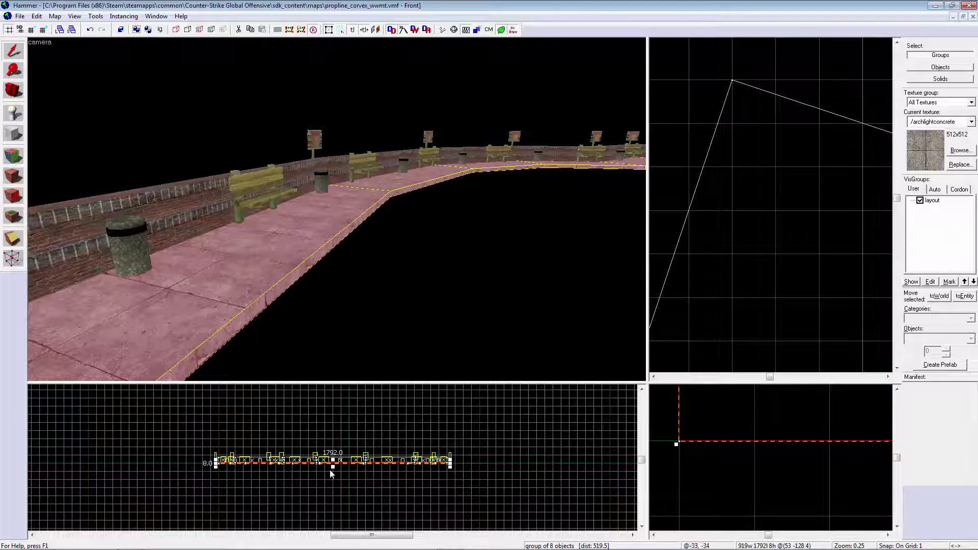
pyautogui.scroll(16, 337, 469)
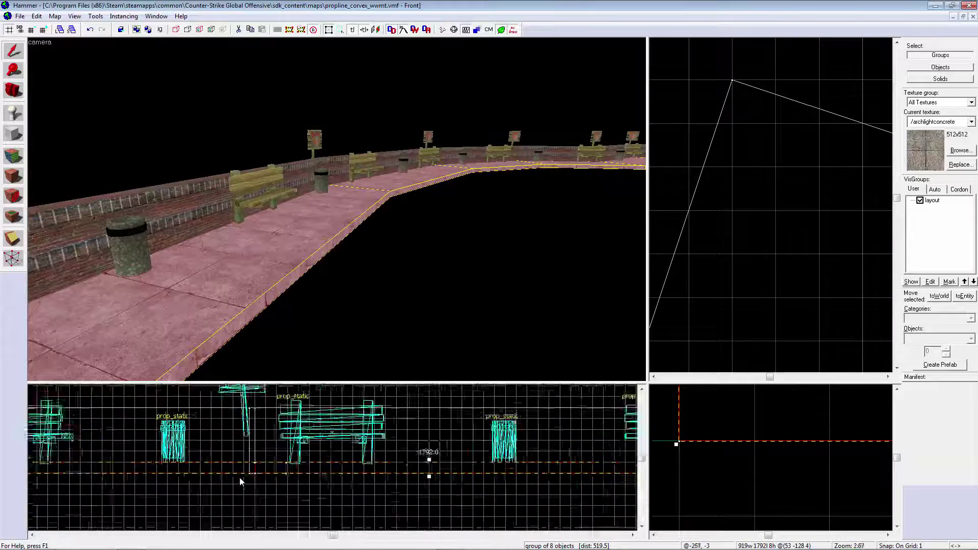
pyautogui.scroll(12, 269, 471)
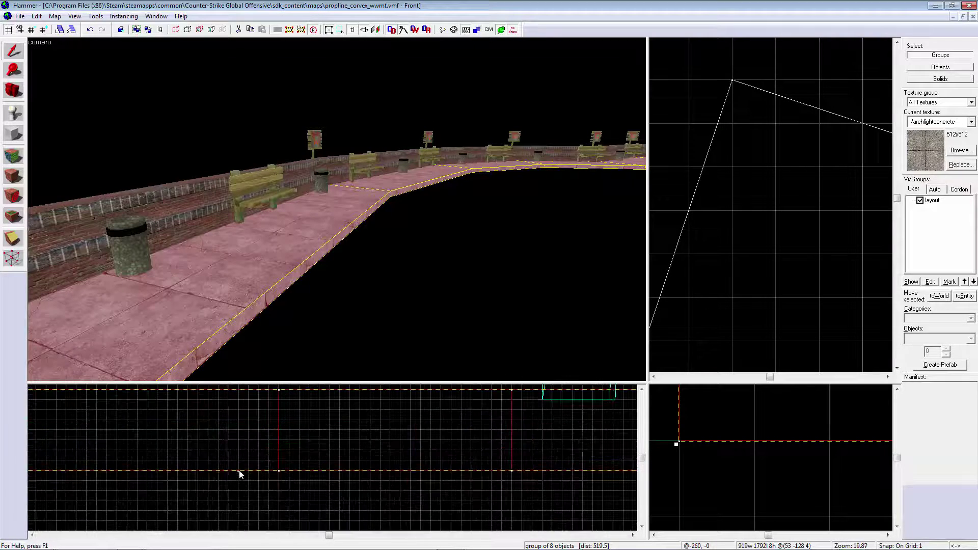
pyautogui.scroll(3, 241, 475)
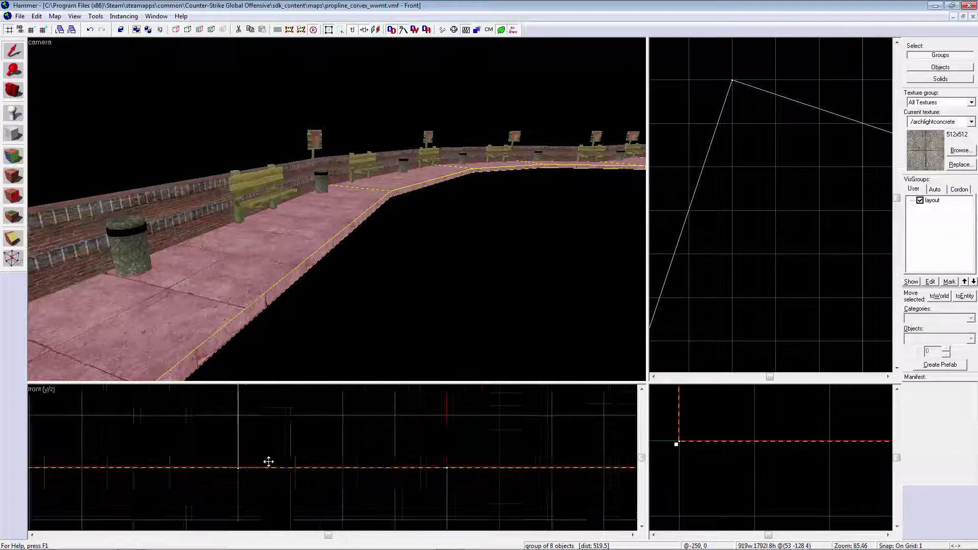
pyautogui.scroll(-14, 281, 452)
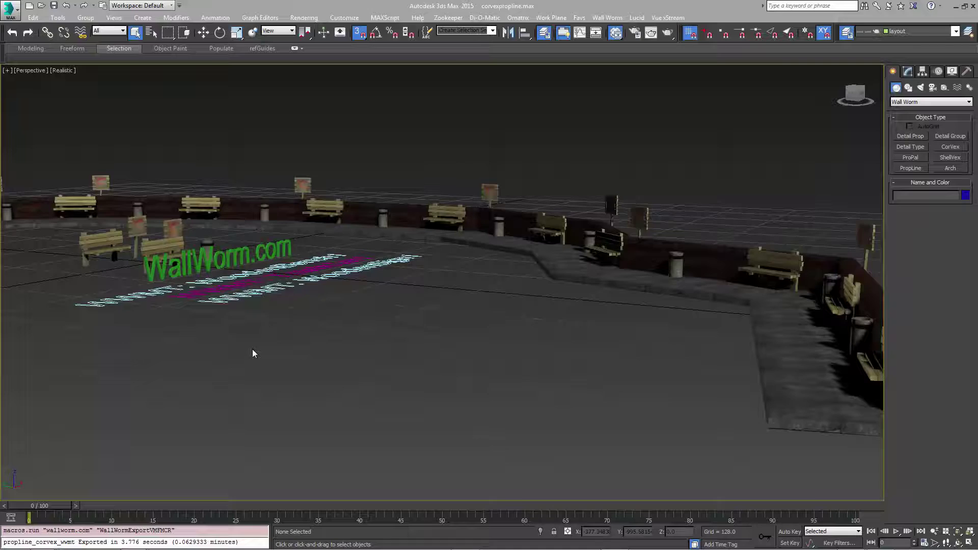
# Select the WoodenBench1 WWMT helper, select the TrashCan1 helper instead, and examine its VMF settings for the Exclude from VMF option.
pyautogui.keyDown('alt'); pyautogui.moveTo(252, 349); pyautogui.dragTo(539, 383, button='middle'); pyautogui.keyUp('alt')
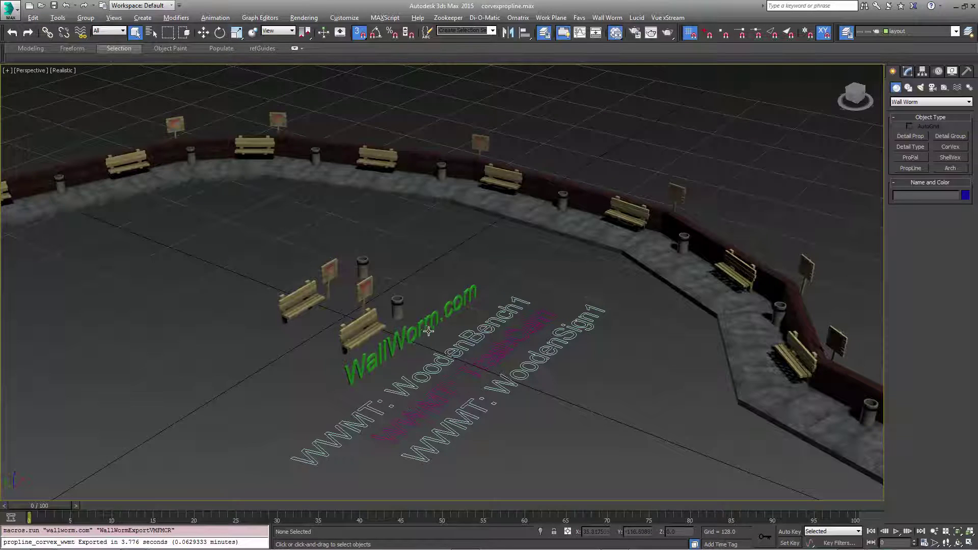
pyautogui.keyDown('alt'); pyautogui.moveTo(428, 331); pyautogui.dragTo(451, 331, button='middle'); pyautogui.keyUp('alt')
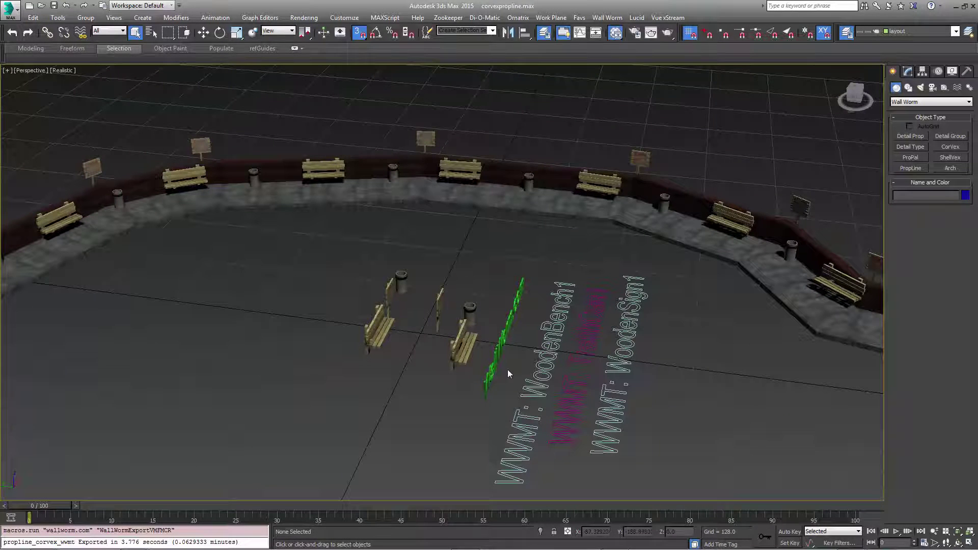
pyautogui.click(541, 386)
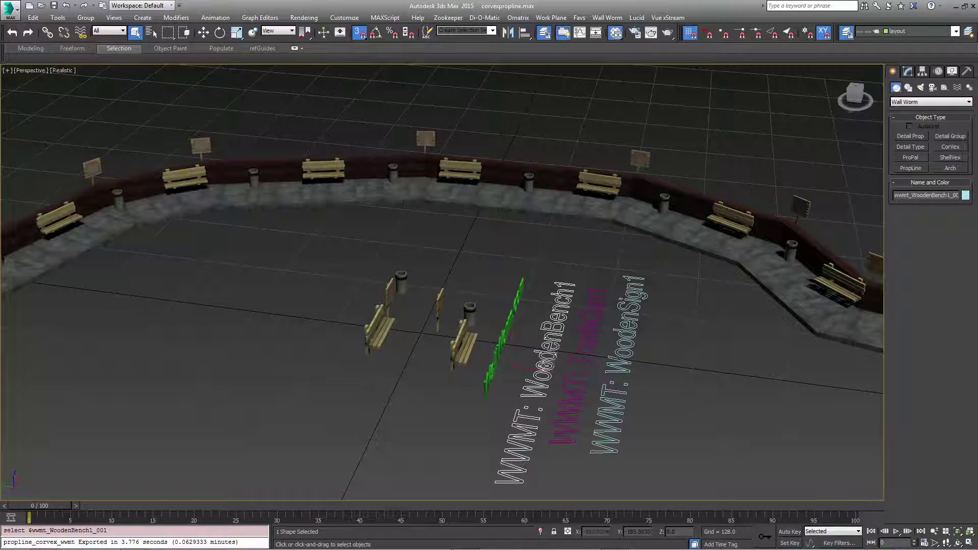
pyautogui.click(573, 395)
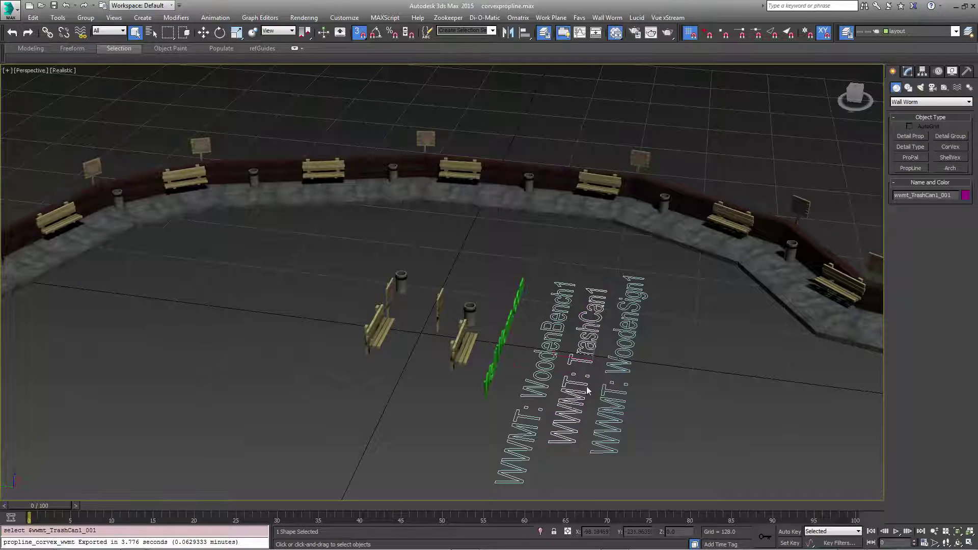
pyautogui.click(908, 71)
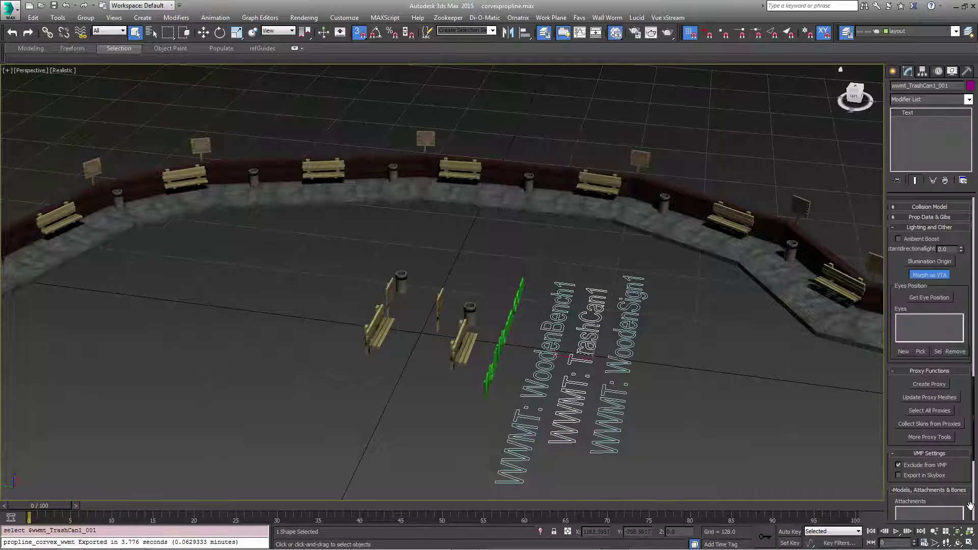
pyautogui.scroll(-1, 970, 505)
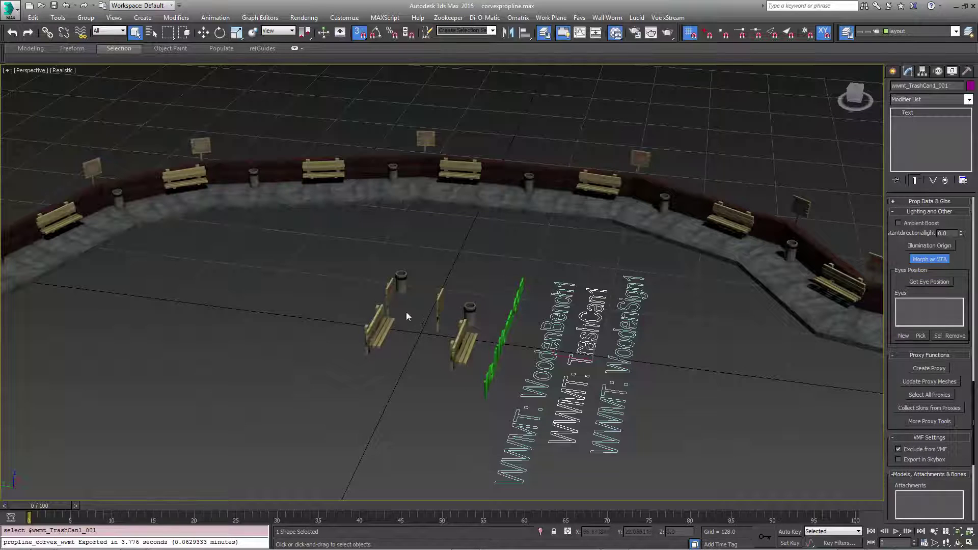
# Select the source trash can proxy, examine its Exclude From VMF option, and select all the source props and helper texts together.
pyautogui.click(401, 282)
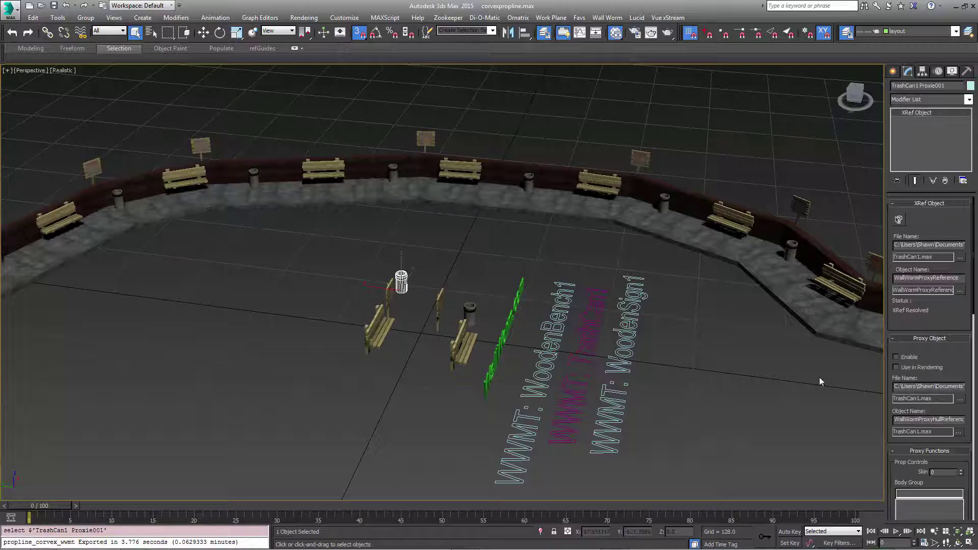
pyautogui.moveTo(967, 482); pyautogui.dragTo(945, 167)
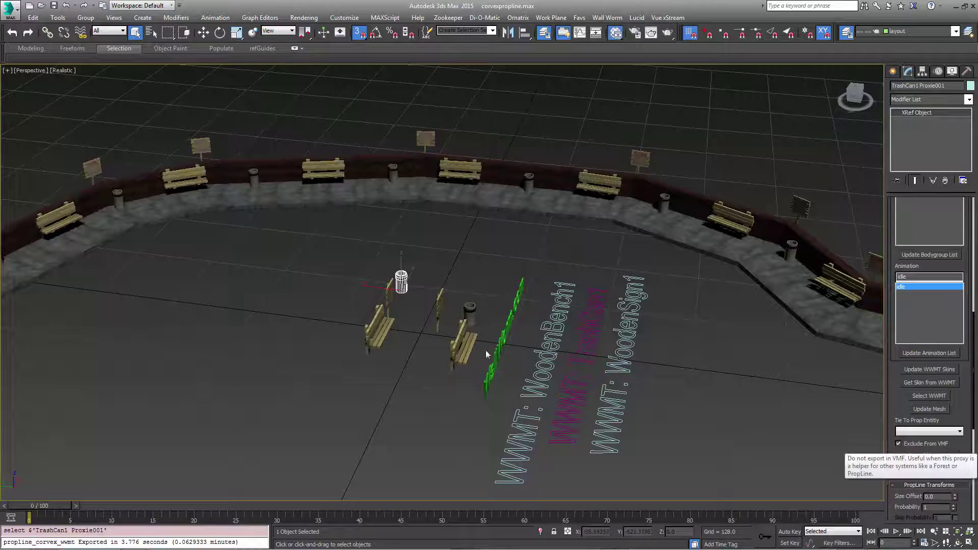
pyautogui.moveTo(319, 267); pyautogui.dragTo(664, 429)
pyautogui.moveTo(312, 341); pyautogui.dragTo(471, 316, button='middle')
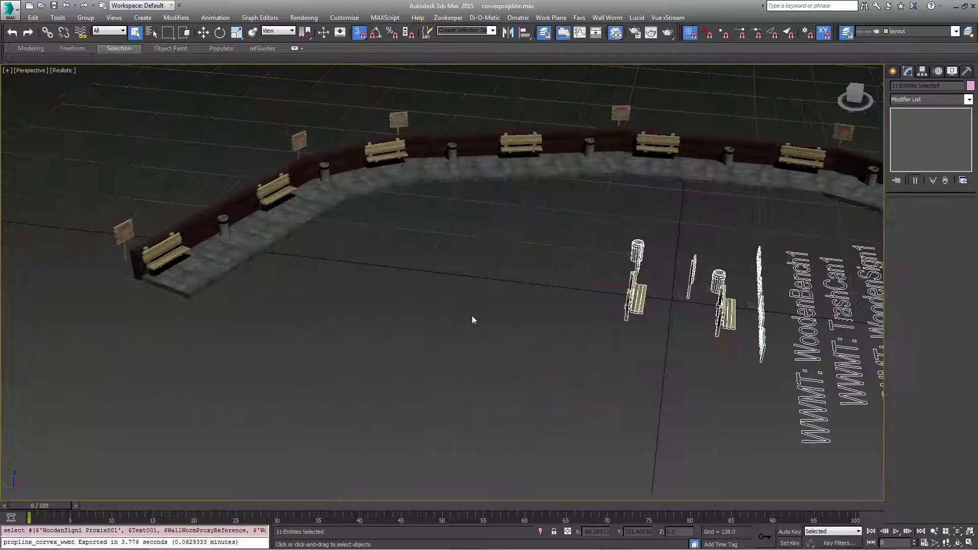
# Select the PropLine of benches and trash cans along the sidewalk and inspect its props up close.
pyautogui.click(183, 254)
pyautogui.moveTo(400, 299); pyautogui.dragTo(239, 262, button='middle')
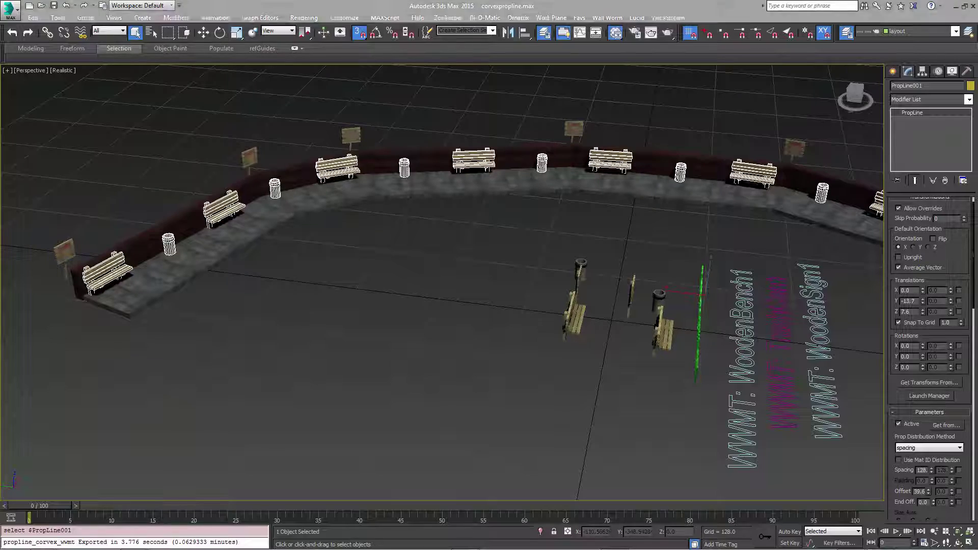
pyautogui.keyDown('alt'); pyautogui.moveTo(569, 356); pyautogui.dragTo(496, 258, button='middle'); pyautogui.keyUp('alt')
pyautogui.scroll(6, 497, 257)
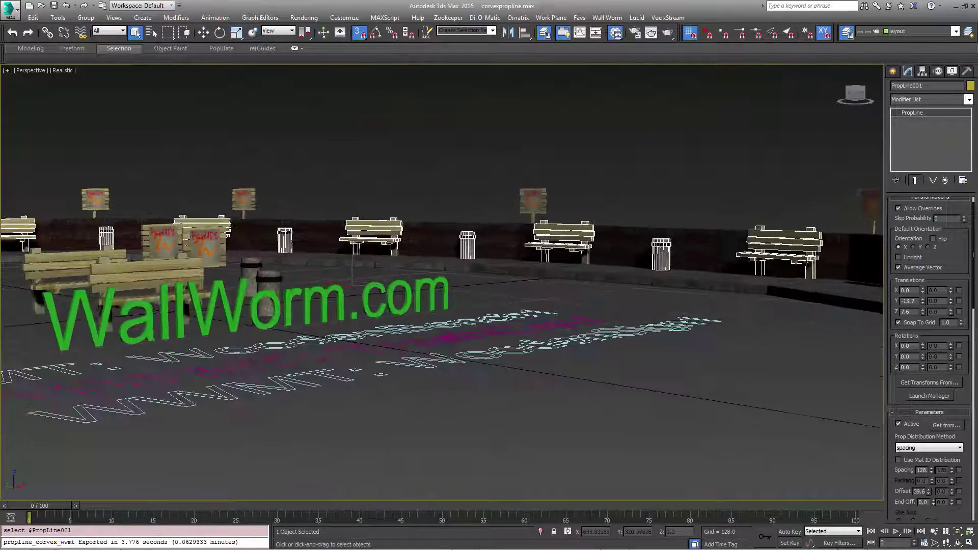
pyautogui.scroll(3, 496, 257)
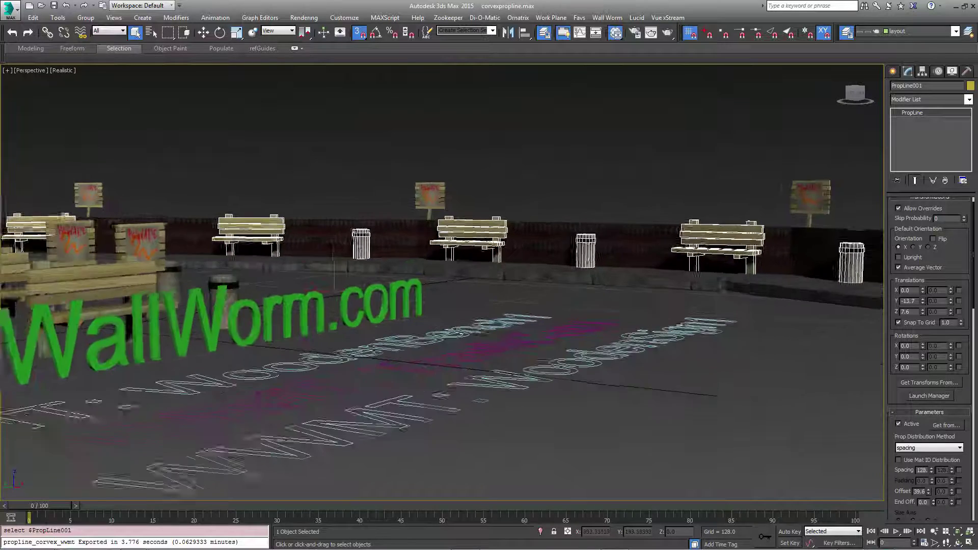
pyautogui.moveTo(496, 257); pyautogui.dragTo(638, 280, button='middle')
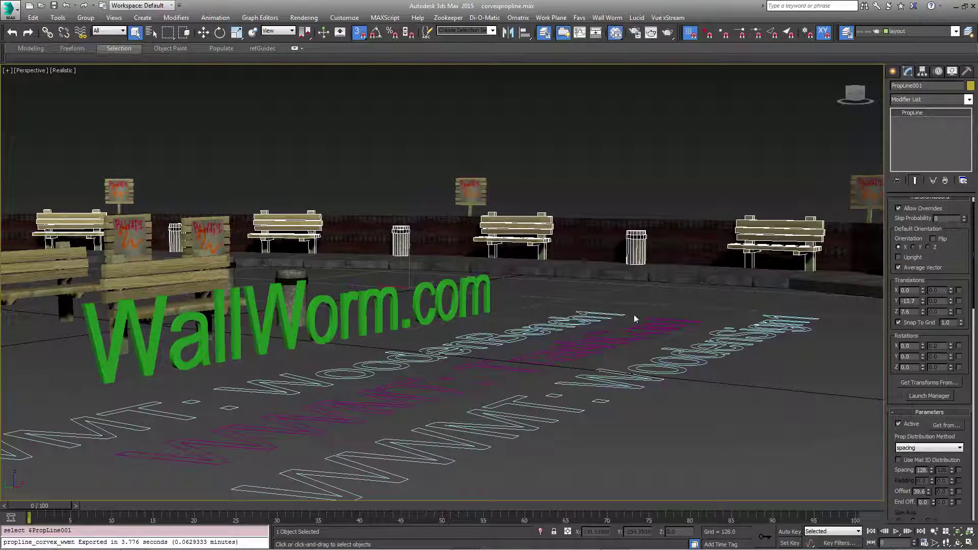